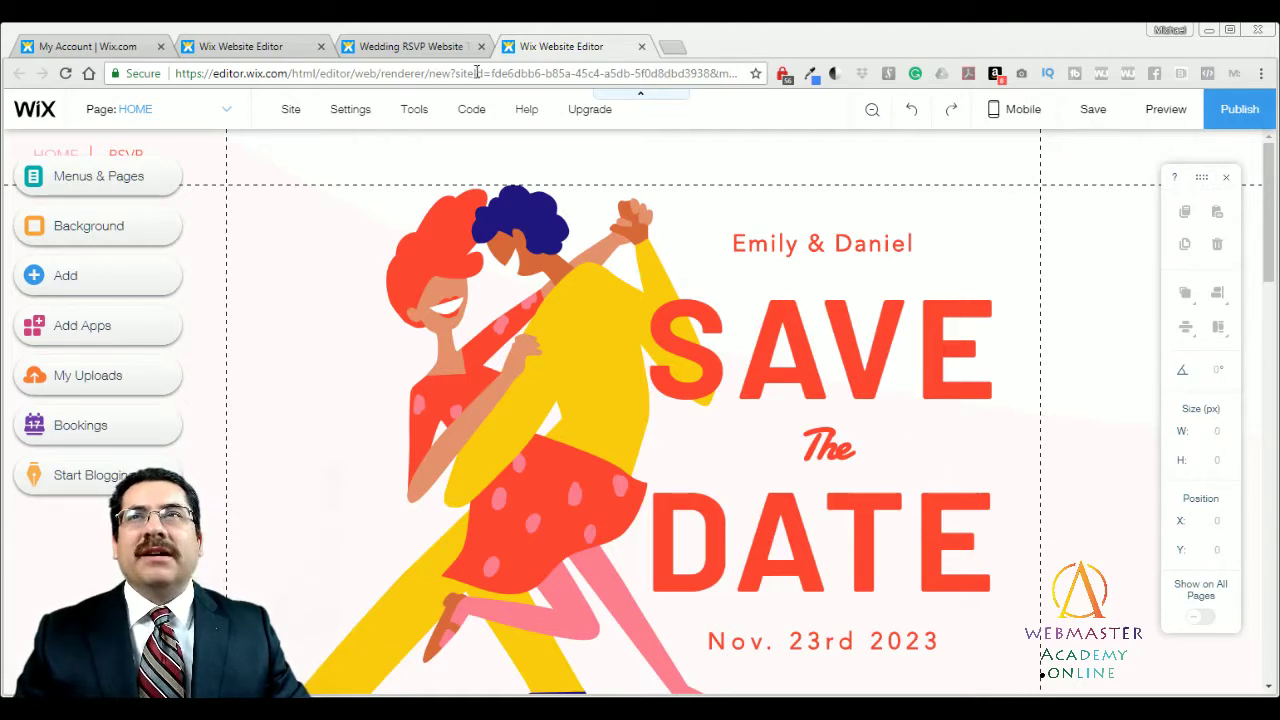
Switch to the Wedding RSVP template preview, reload it and look through its home page.
left_click(456, 50)
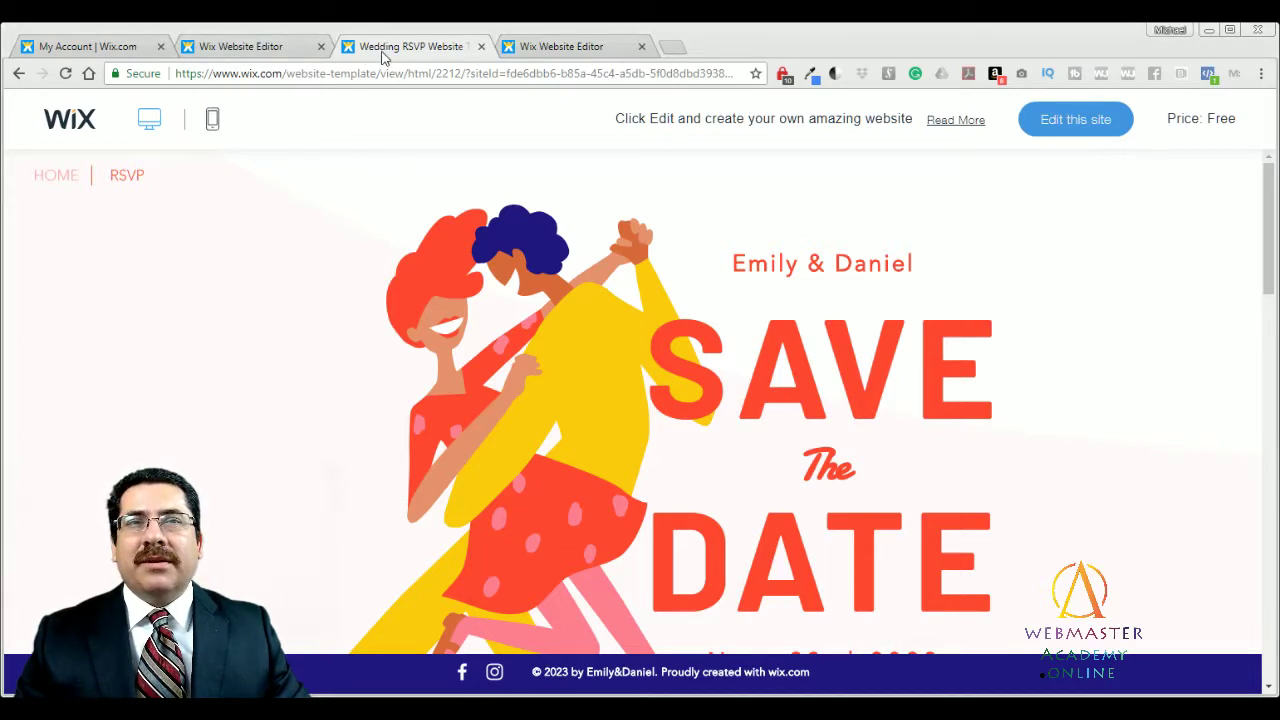
left_click(65, 73)
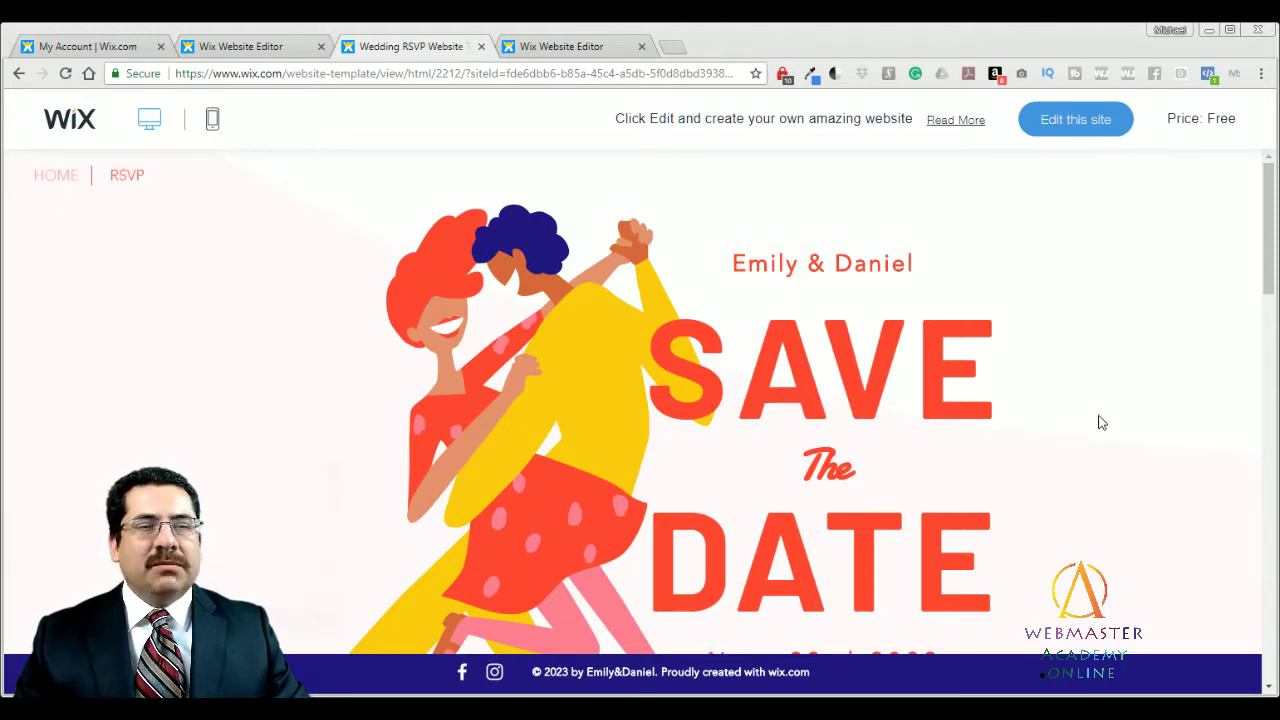
left_click_drag(1273, 211, 1265, 379)
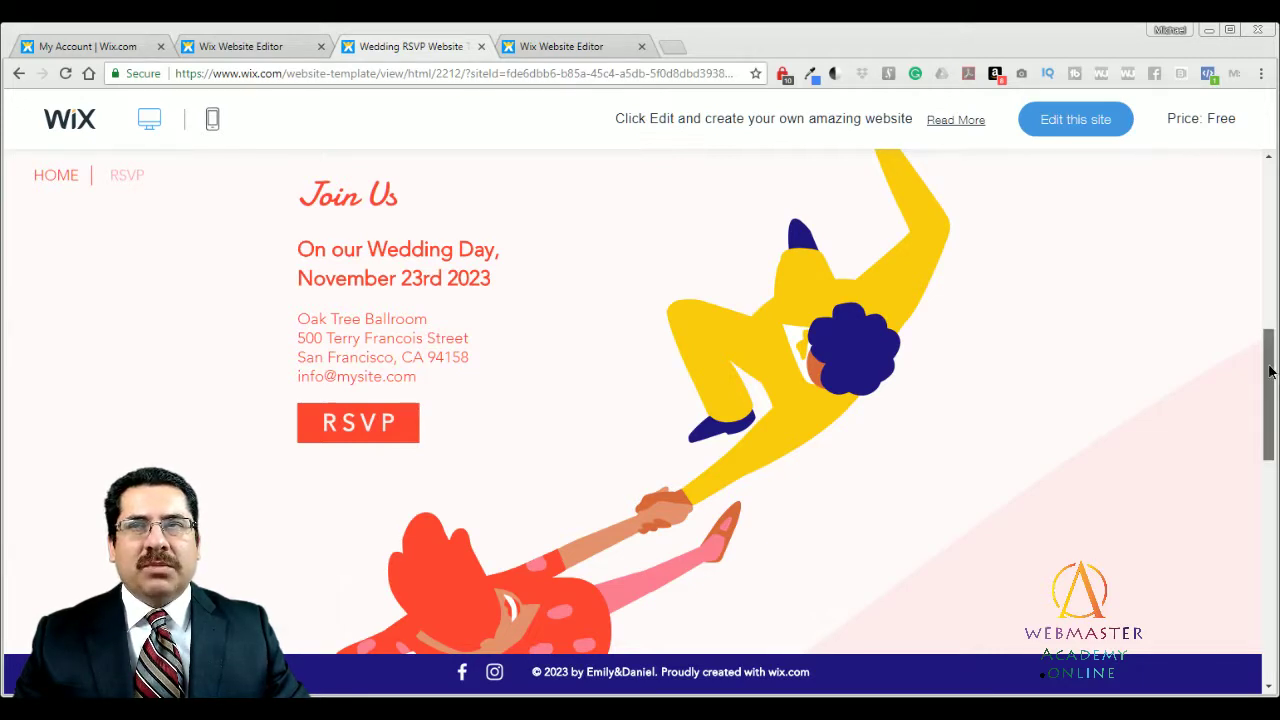
left_click_drag(1270, 371, 1080, 240)
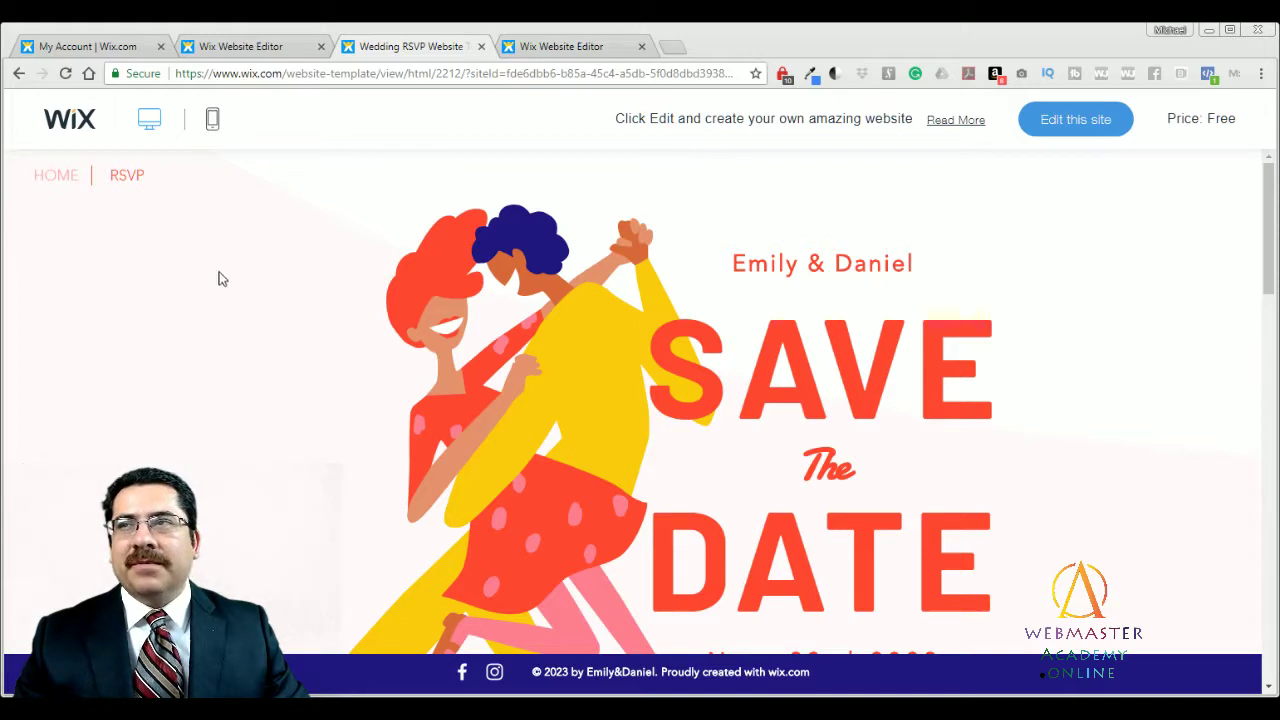
Examine the template's RSVP section and its guest details form, and return to the home page.
left_click(130, 186)
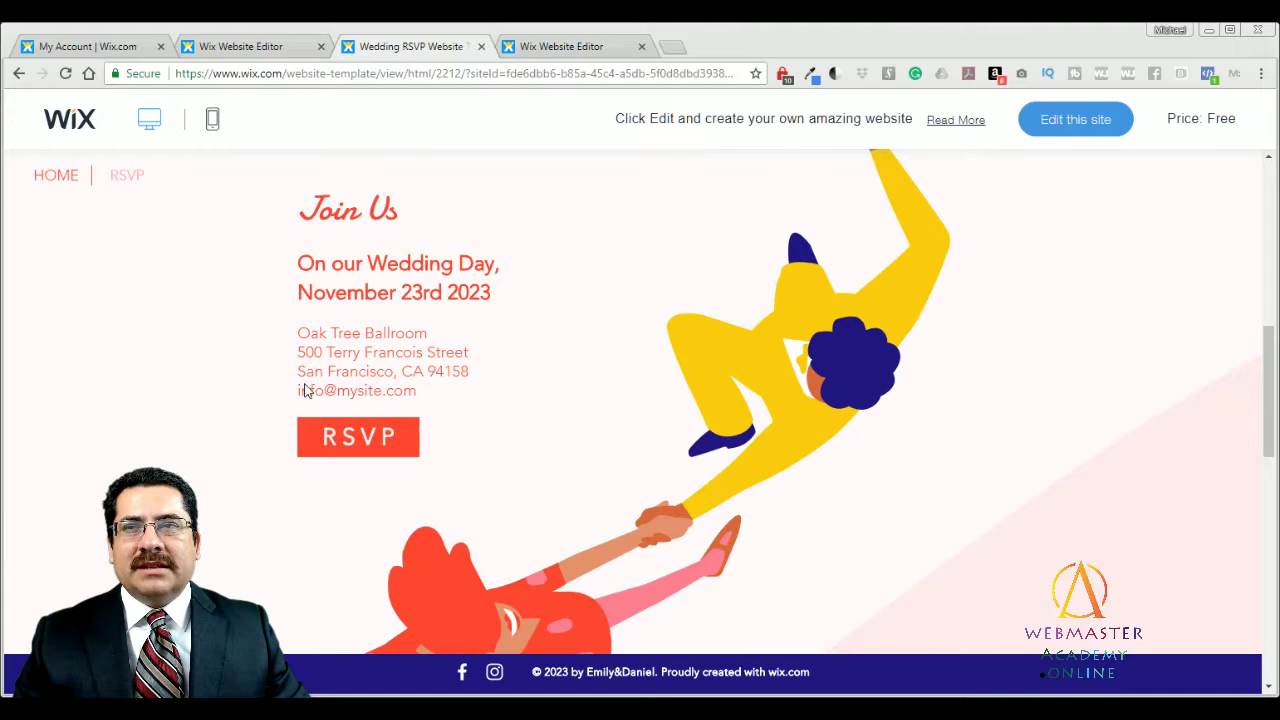
left_click(390, 455)
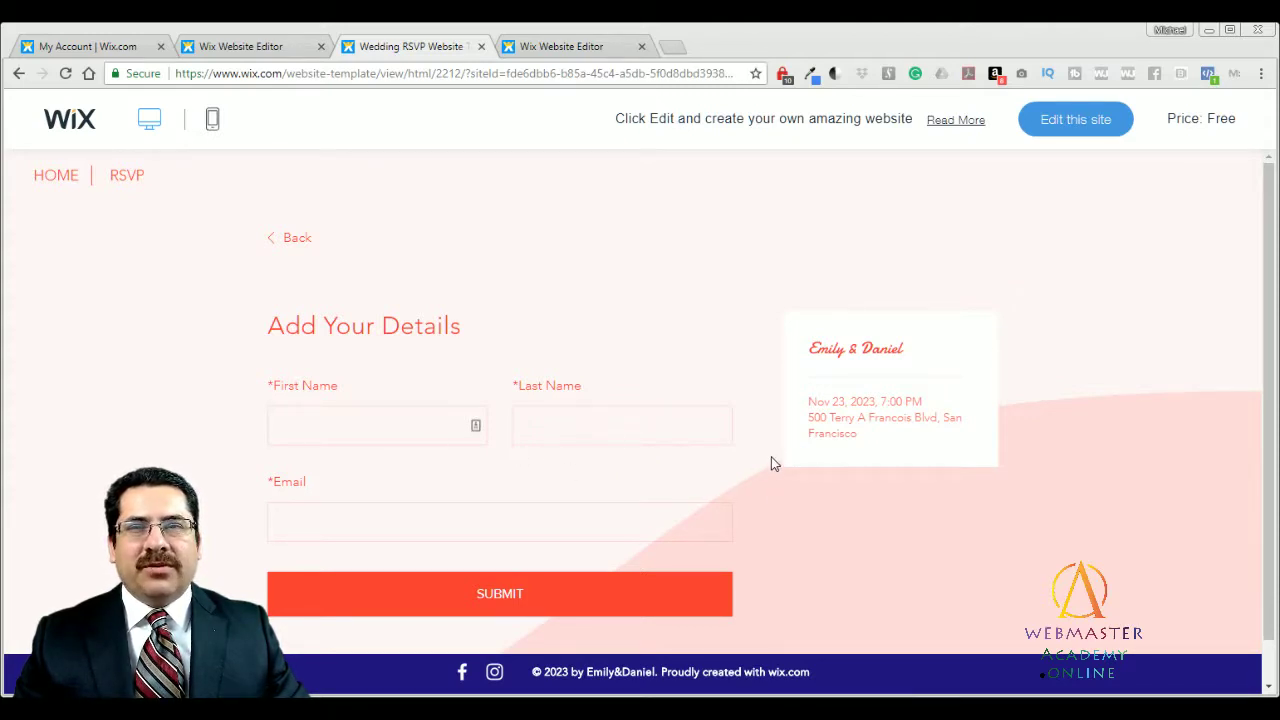
scroll(772, 464, "down", 1)
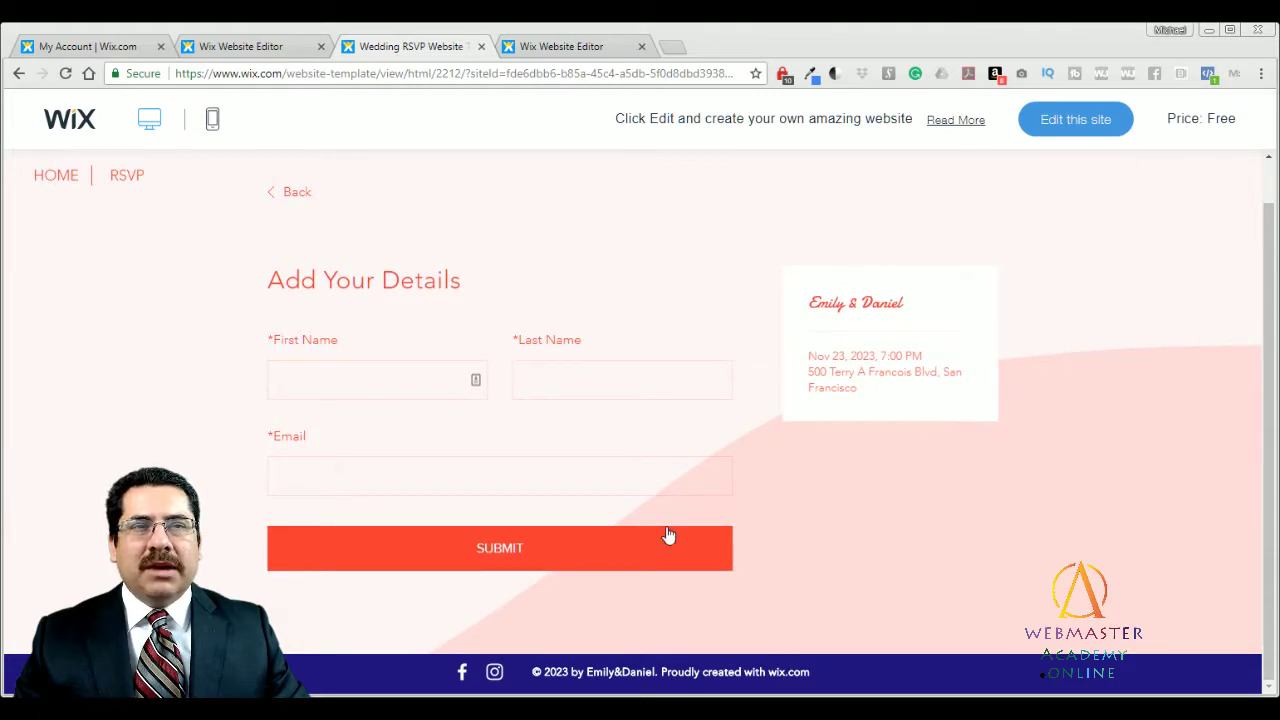
scroll(783, 557, "up", 1)
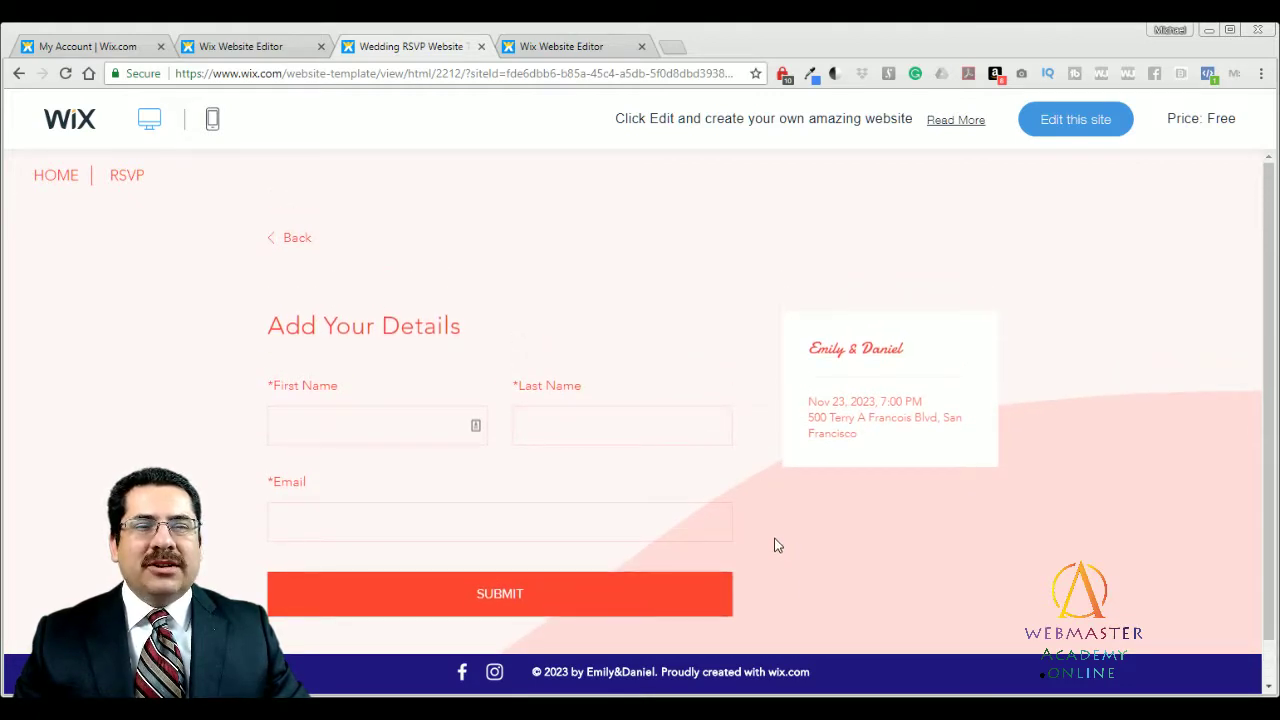
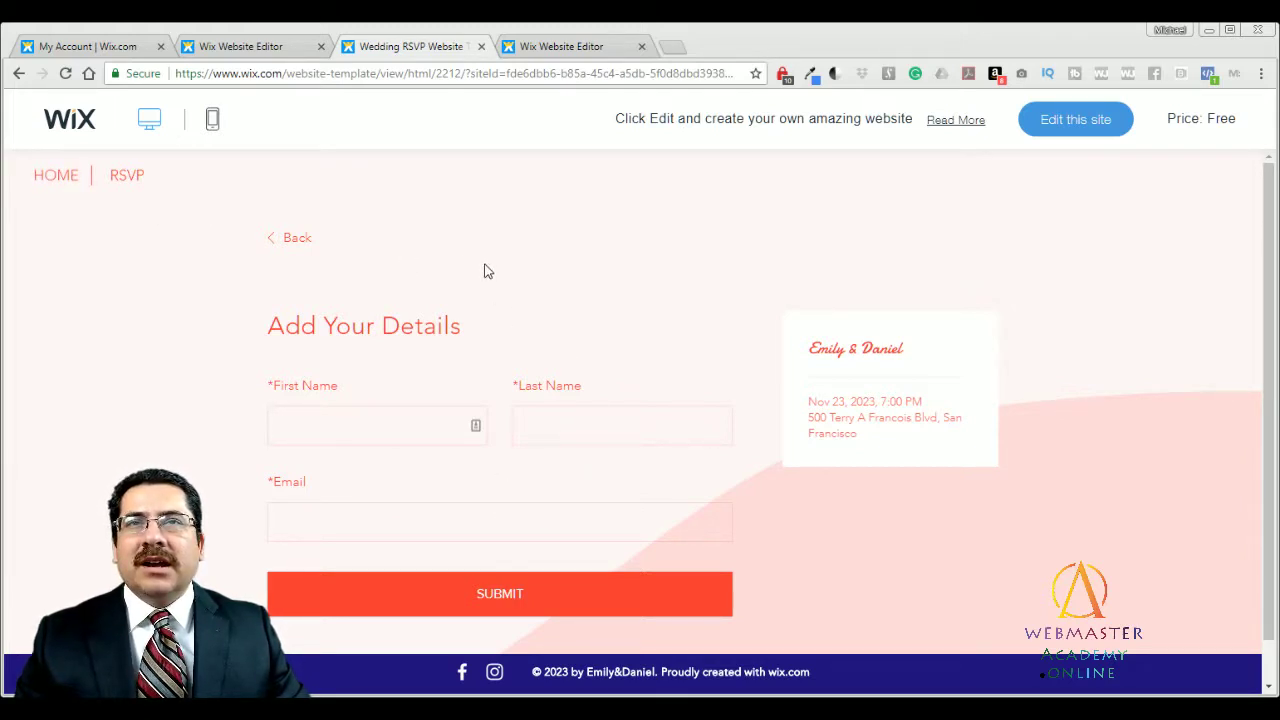
left_click(57, 182)
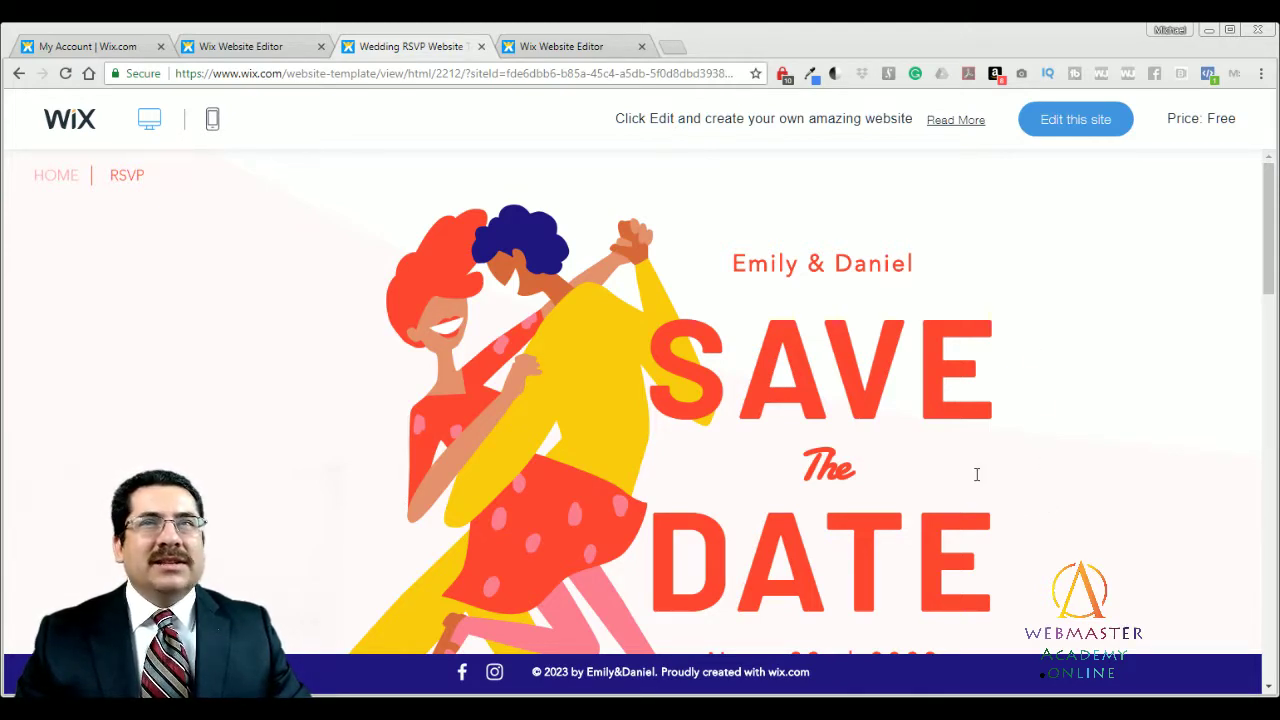
Return to the Wix Website Editor and save the site under the free Wix.com domain ending in mysite-2.
left_click(580, 52)
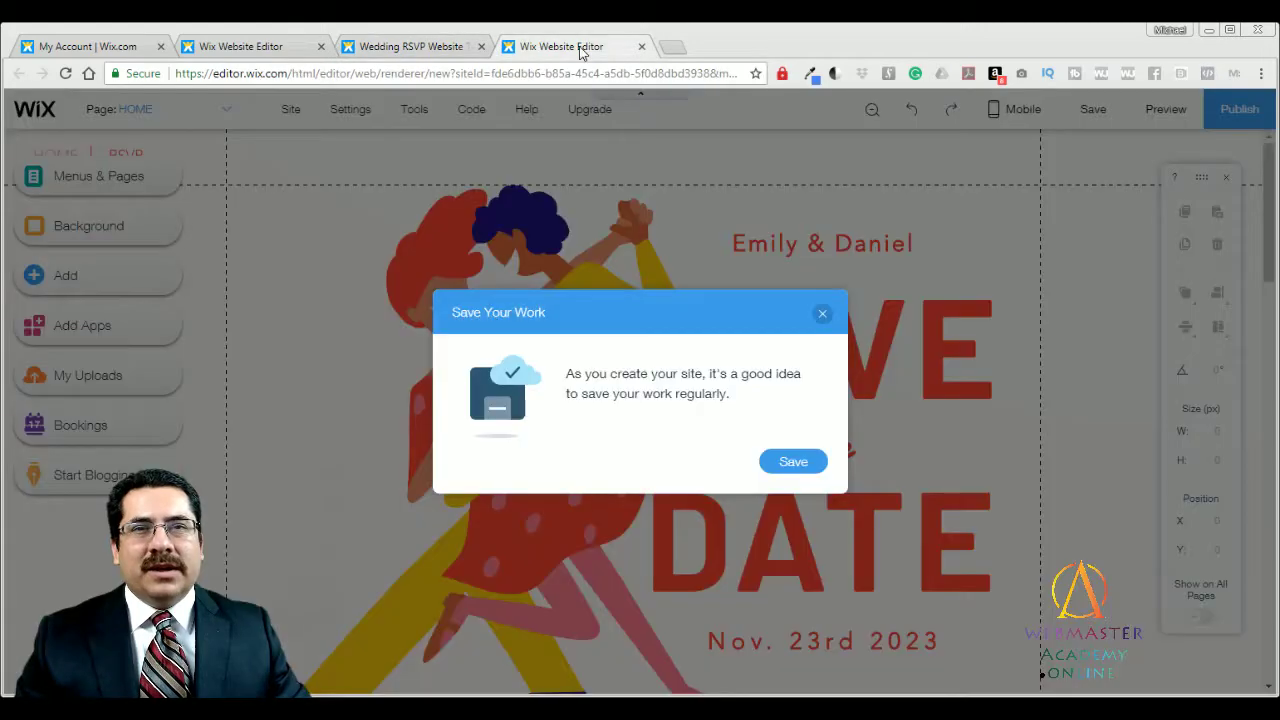
left_click(800, 460)
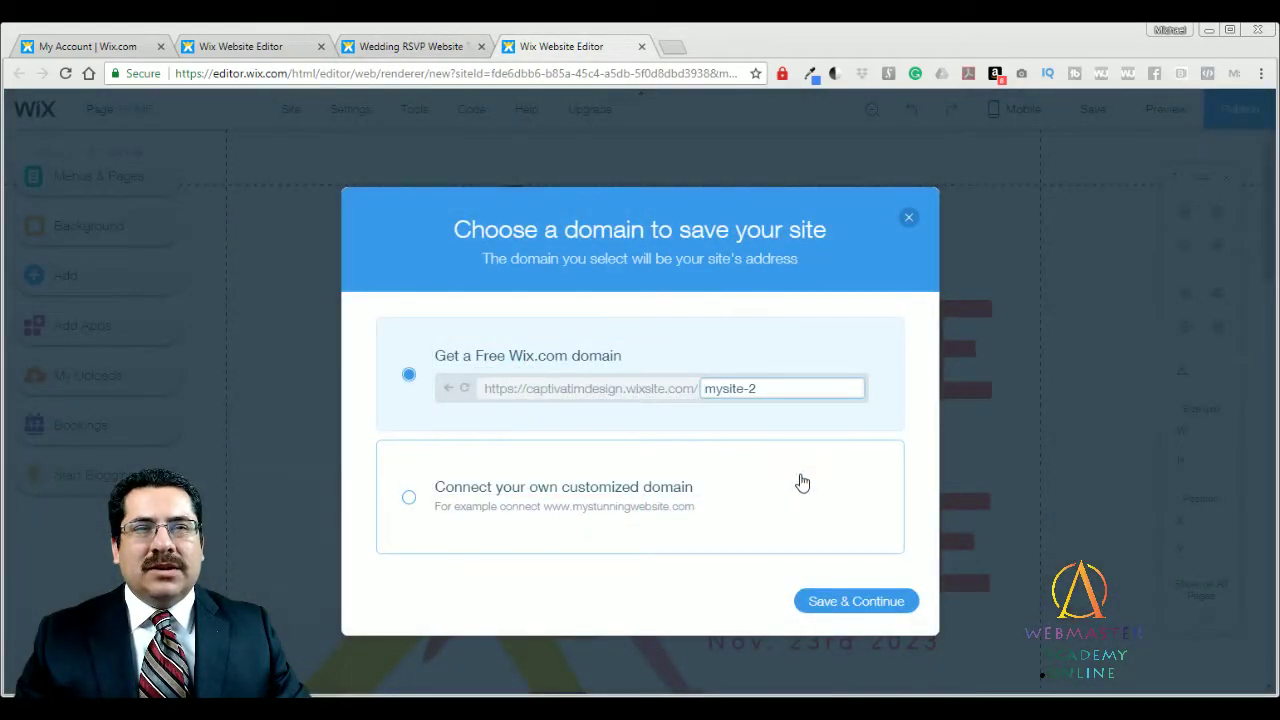
left_click(857, 603)
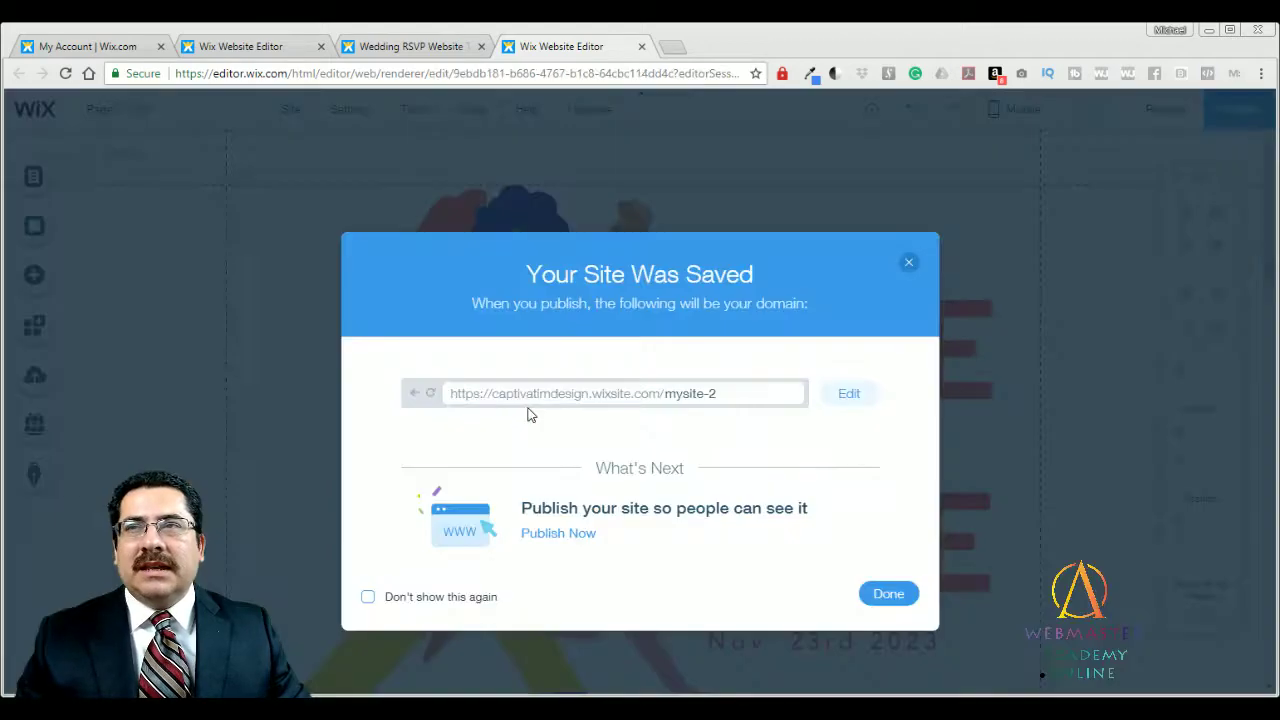
left_click(888, 593)
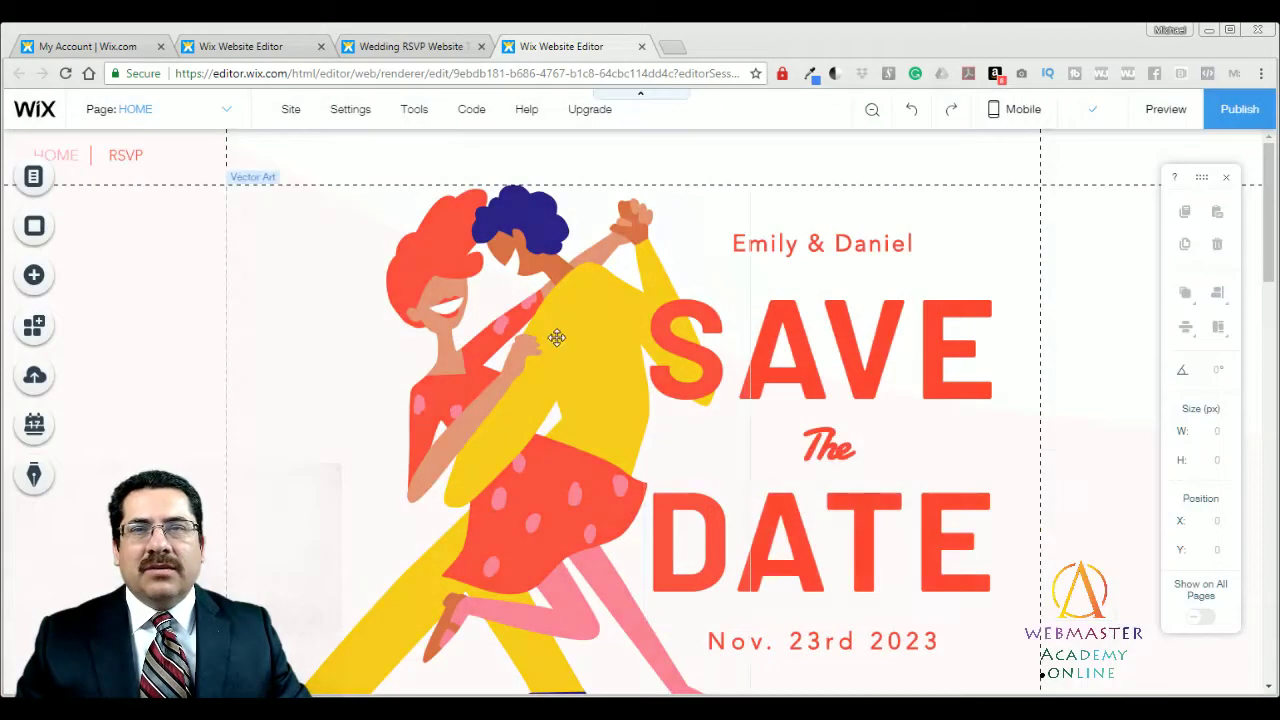
Delete the dancing couple vector art from the home page.
left_click(557, 337)
left_click_drag(557, 337, 565, 365)
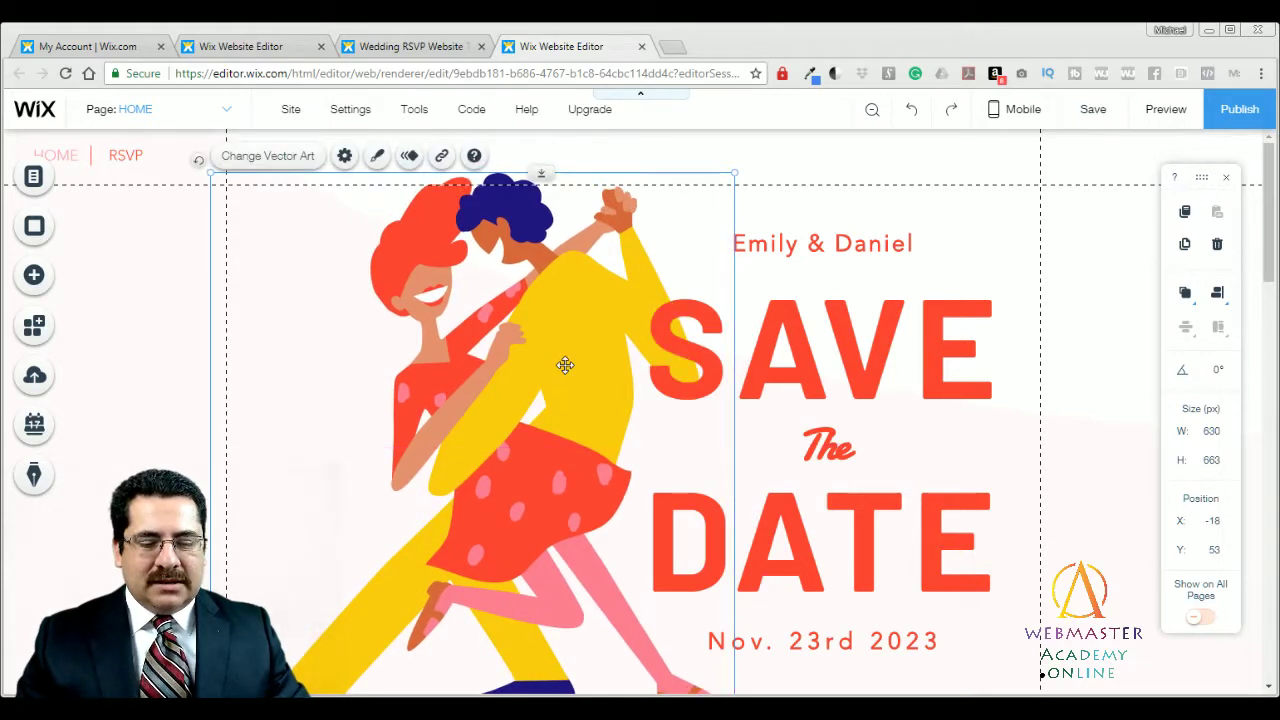
key("Delete")
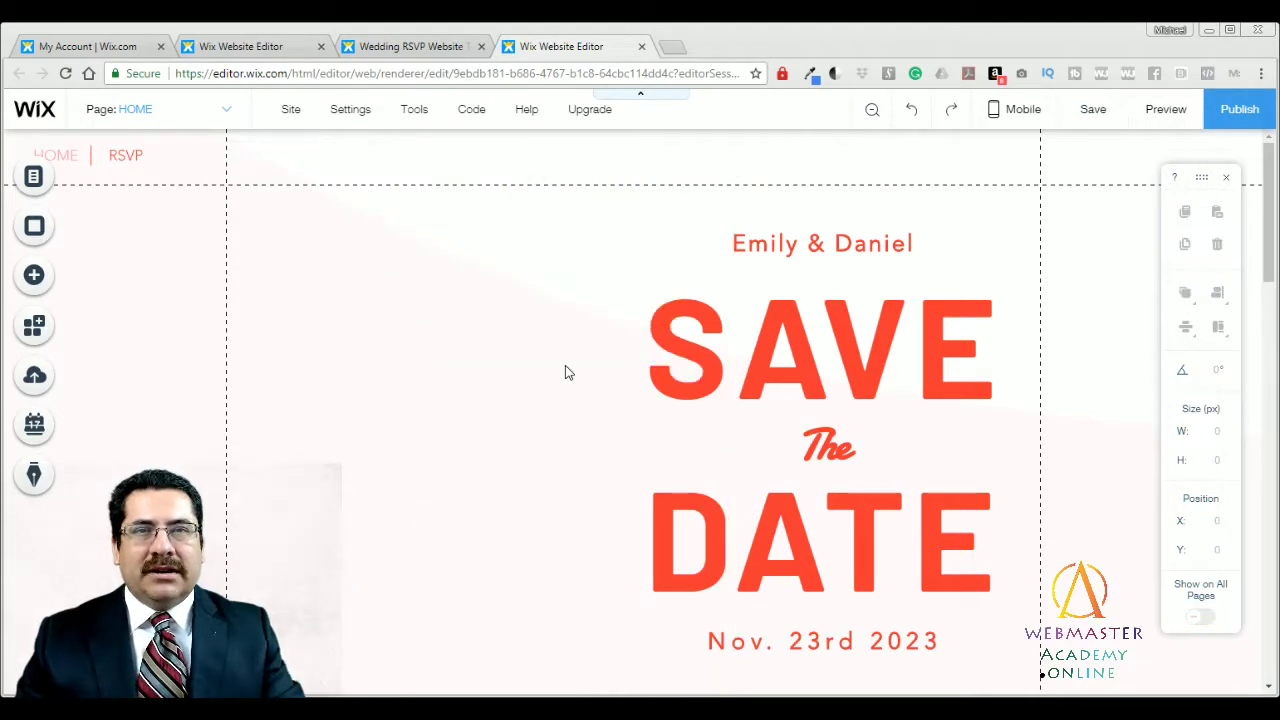
Add the free Wix photo of the couple holding gold 30 balloons from the Events & Nightlife category to the page.
left_click(75, 282)
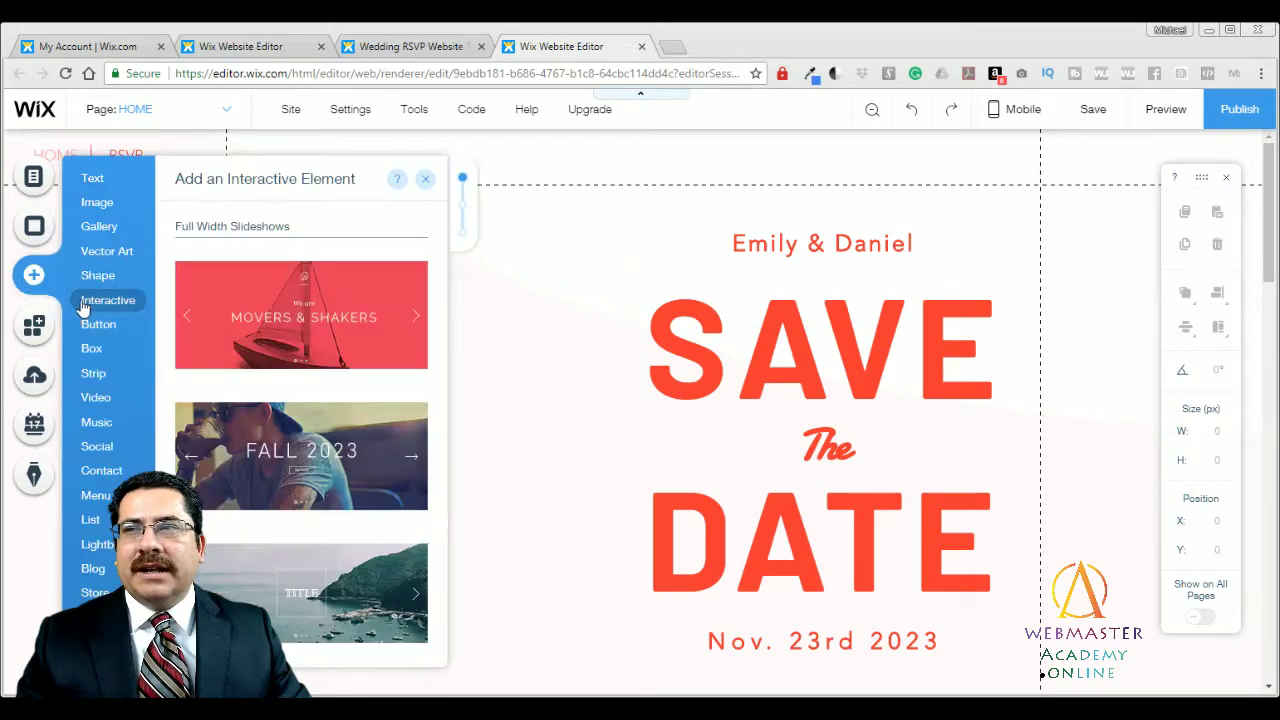
mouse_move(100, 205)
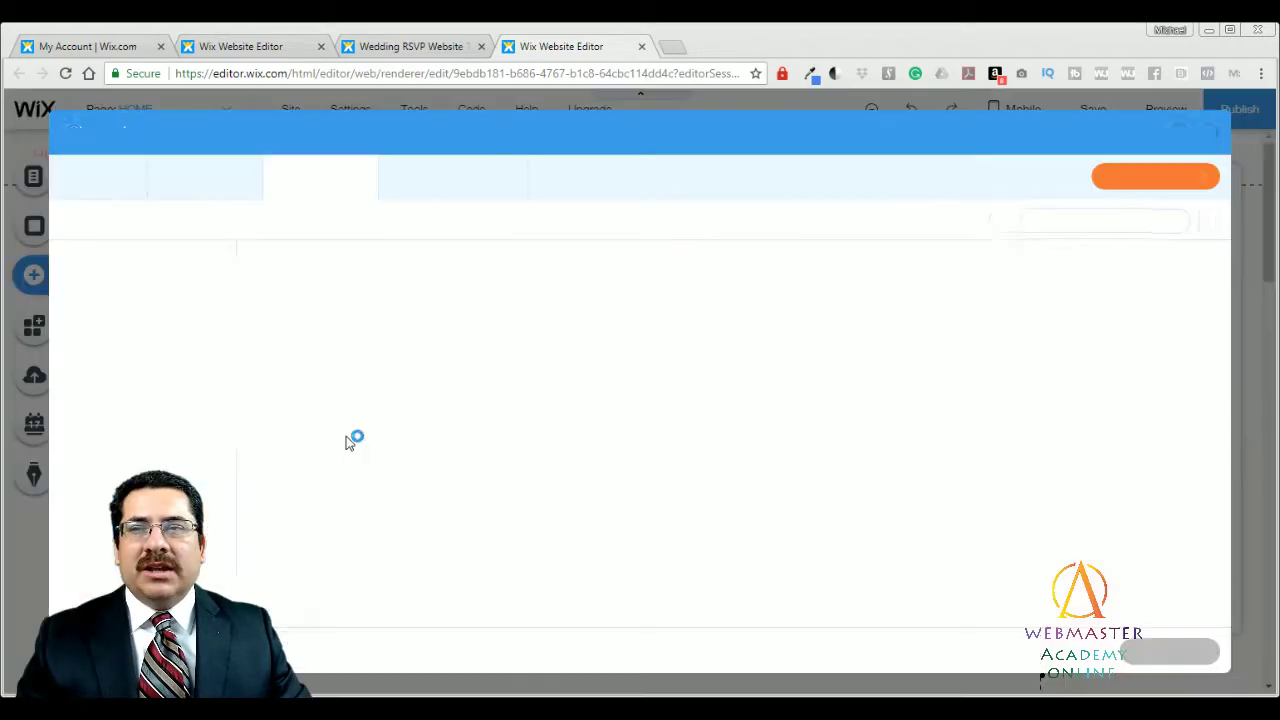
left_click(395, 445)
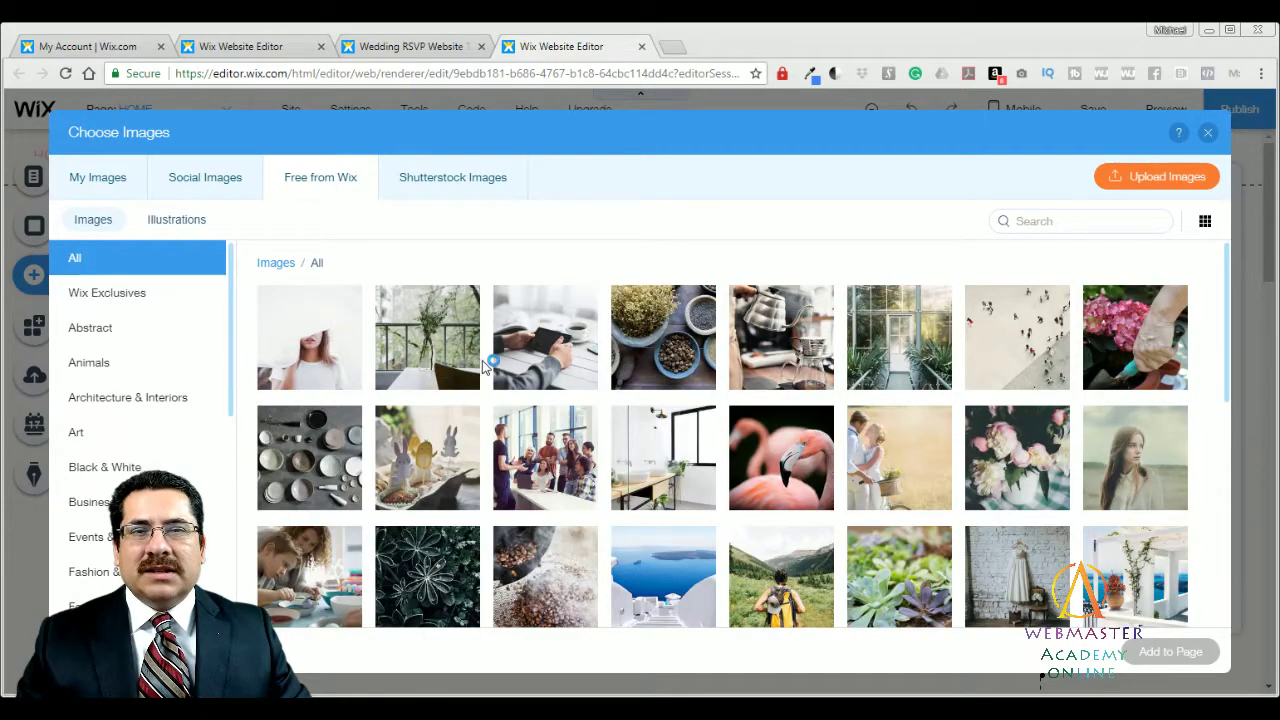
mouse_move(575, 375)
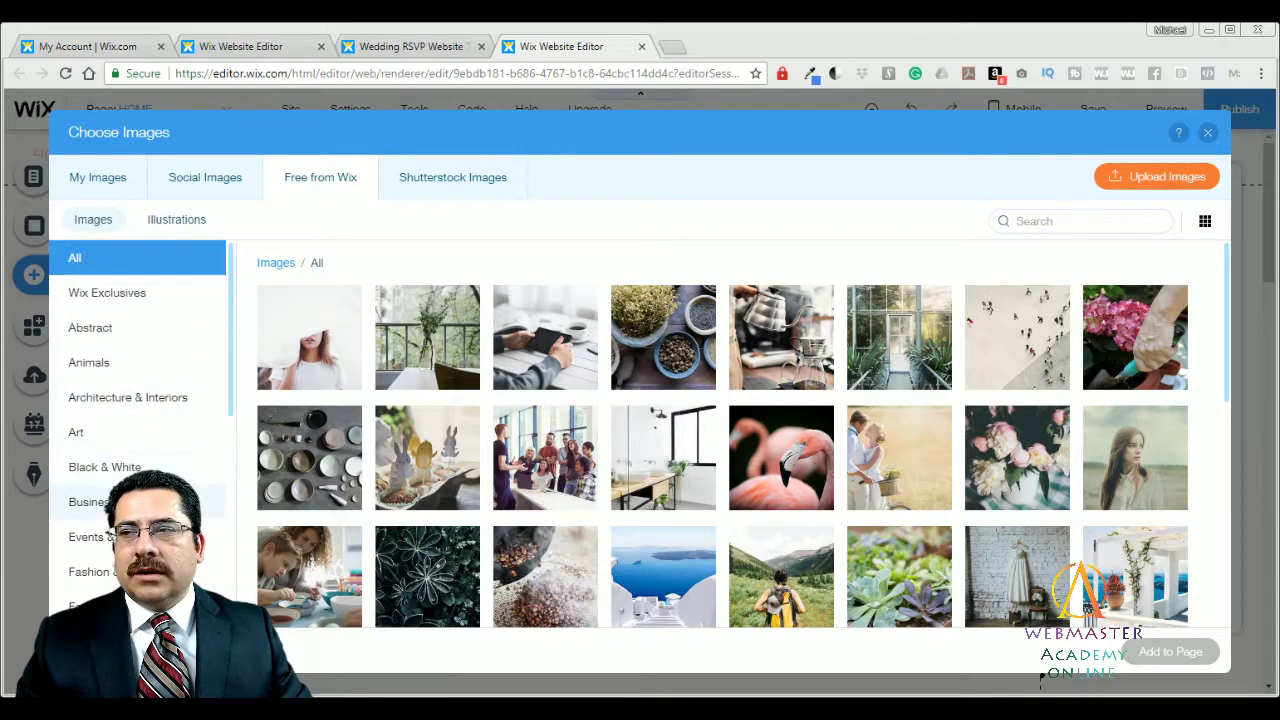
left_click(90, 537)
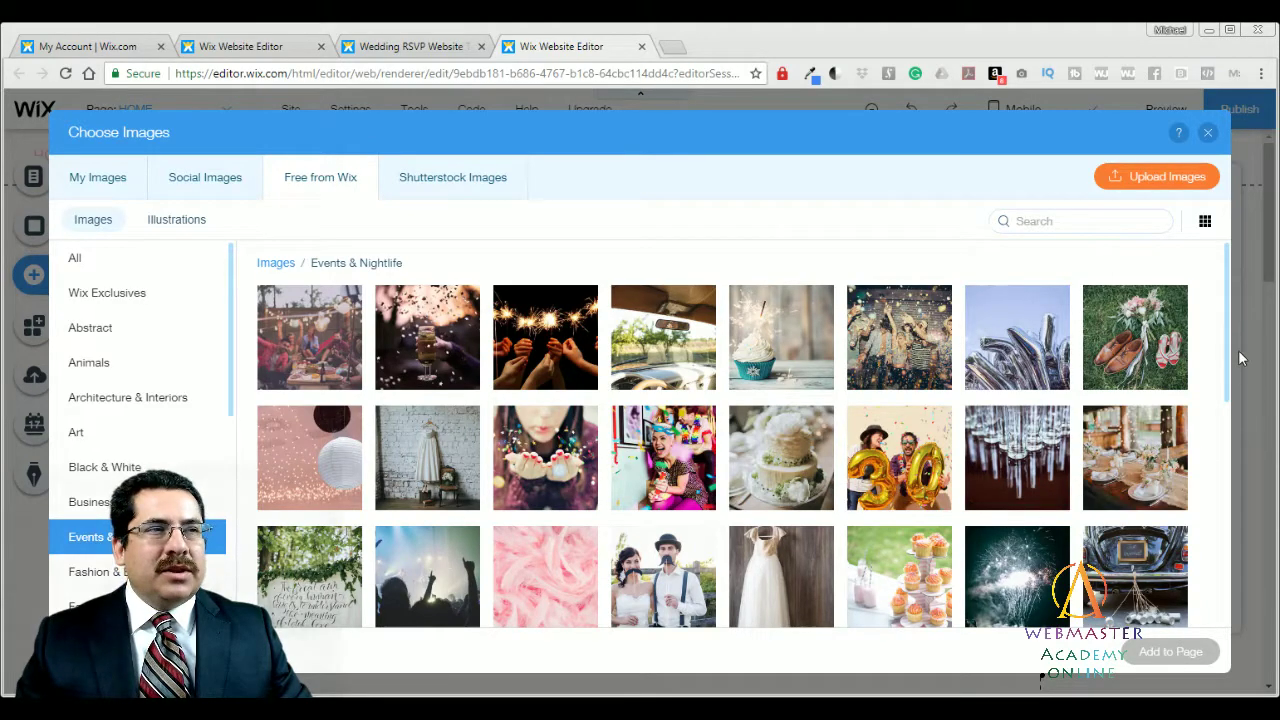
scroll(1228, 362, "down", 1)
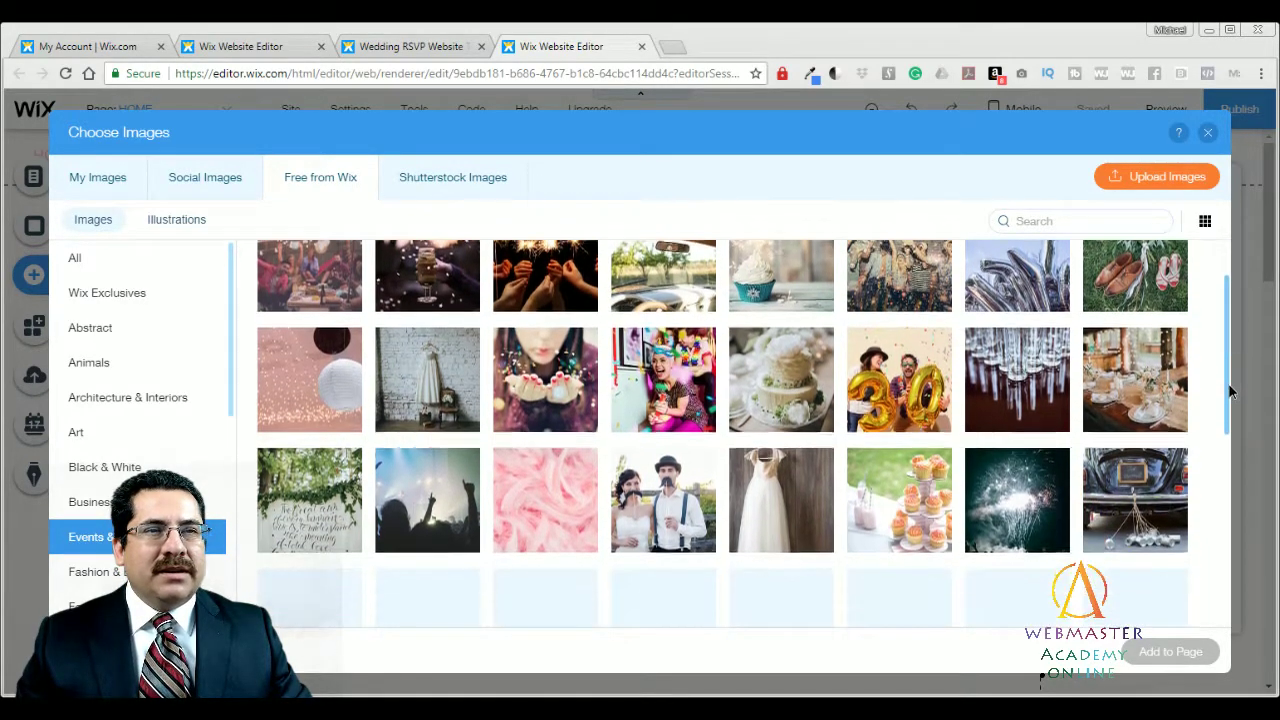
left_click(905, 401)
left_click(1178, 651)
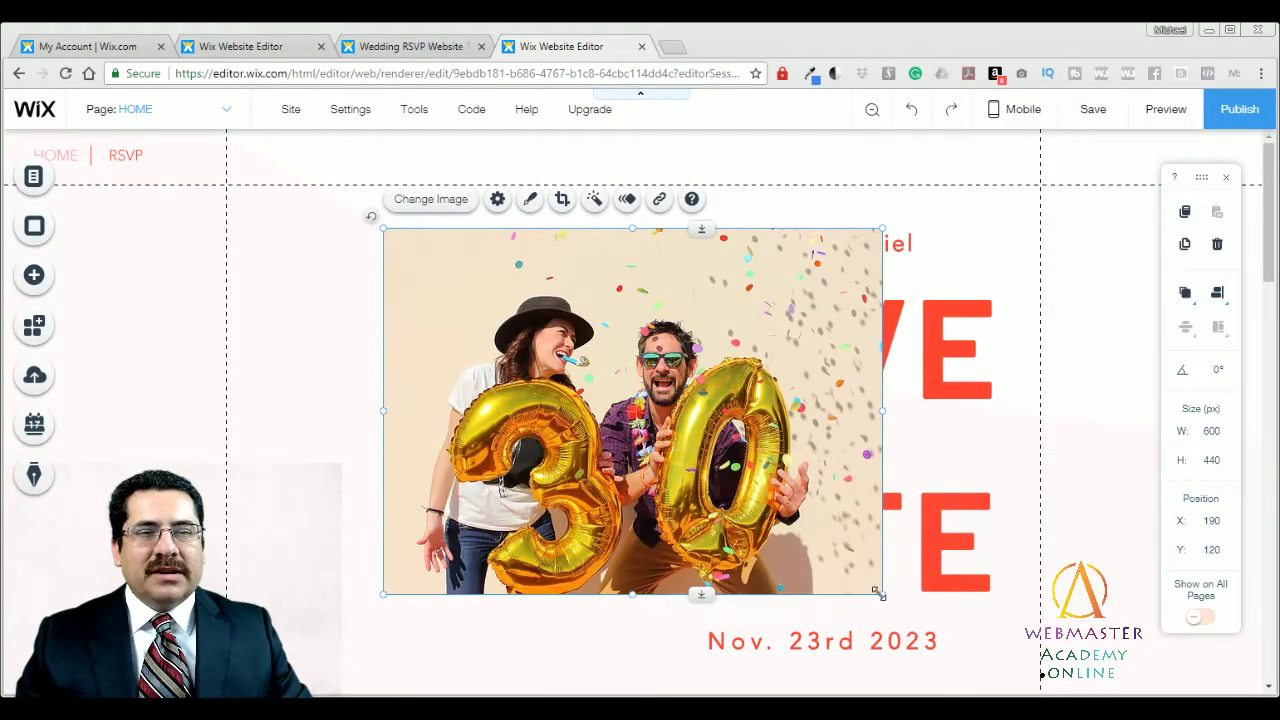
Resize the balloon photo to about 531 × 461 px and place it beside the headline at about X 13, Y 100.
left_click_drag(880, 591, 699, 516)
left_click_drag(552, 413, 454, 388)
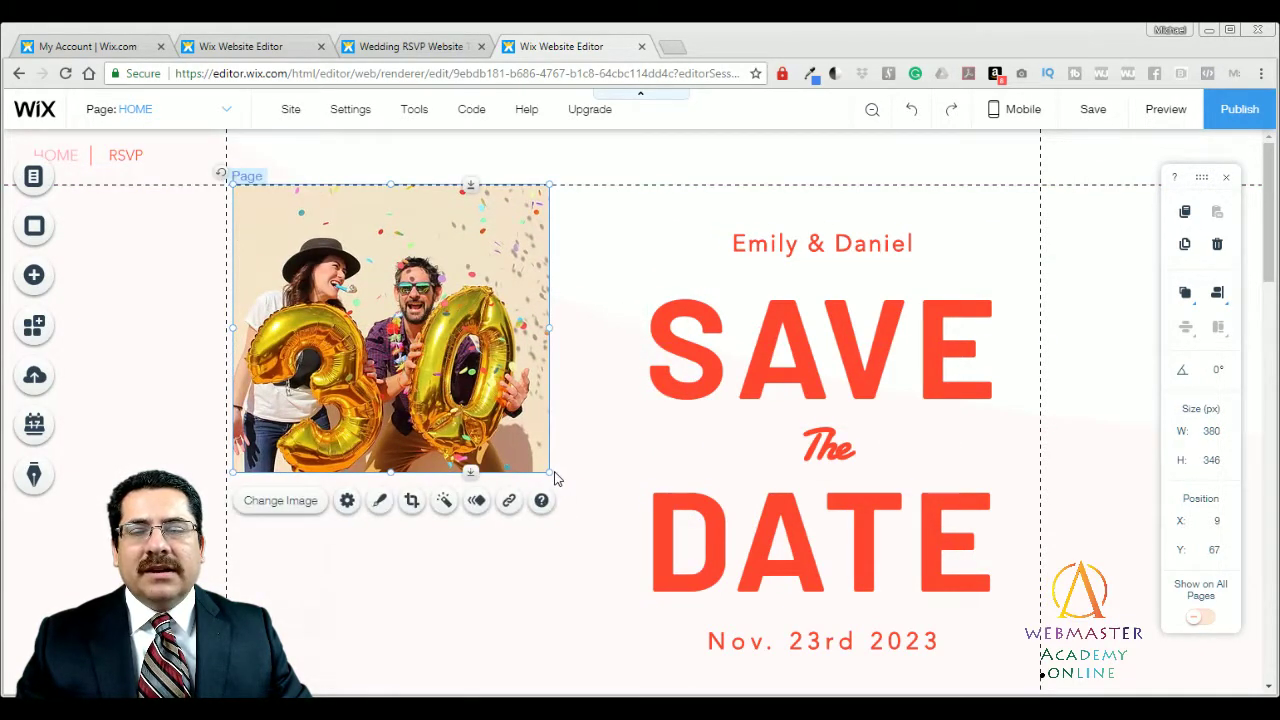
left_click_drag(549, 471, 676, 569)
left_click_drag(588, 420, 634, 394)
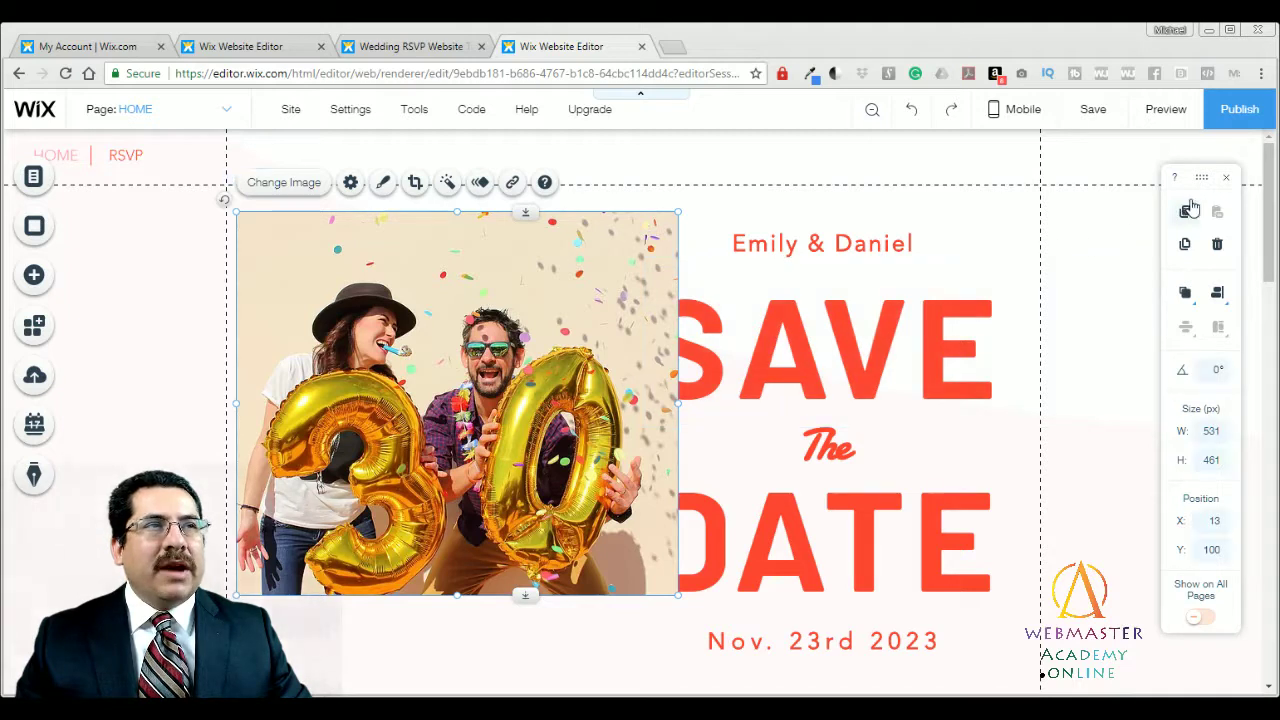
Arrange the balloon photo behind the SAVE THE DATE text and check the page in preview mode before returning to editing.
left_click_drag(1206, 178, 1076, 204)
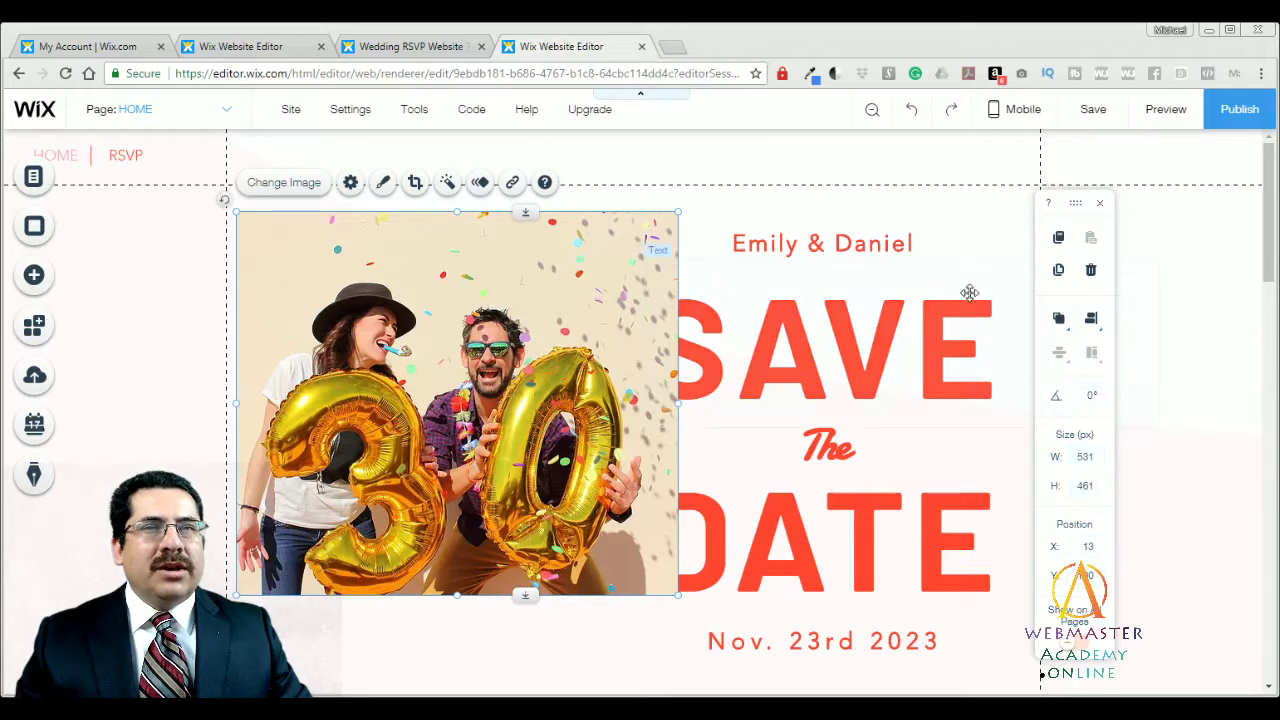
left_click(1060, 322)
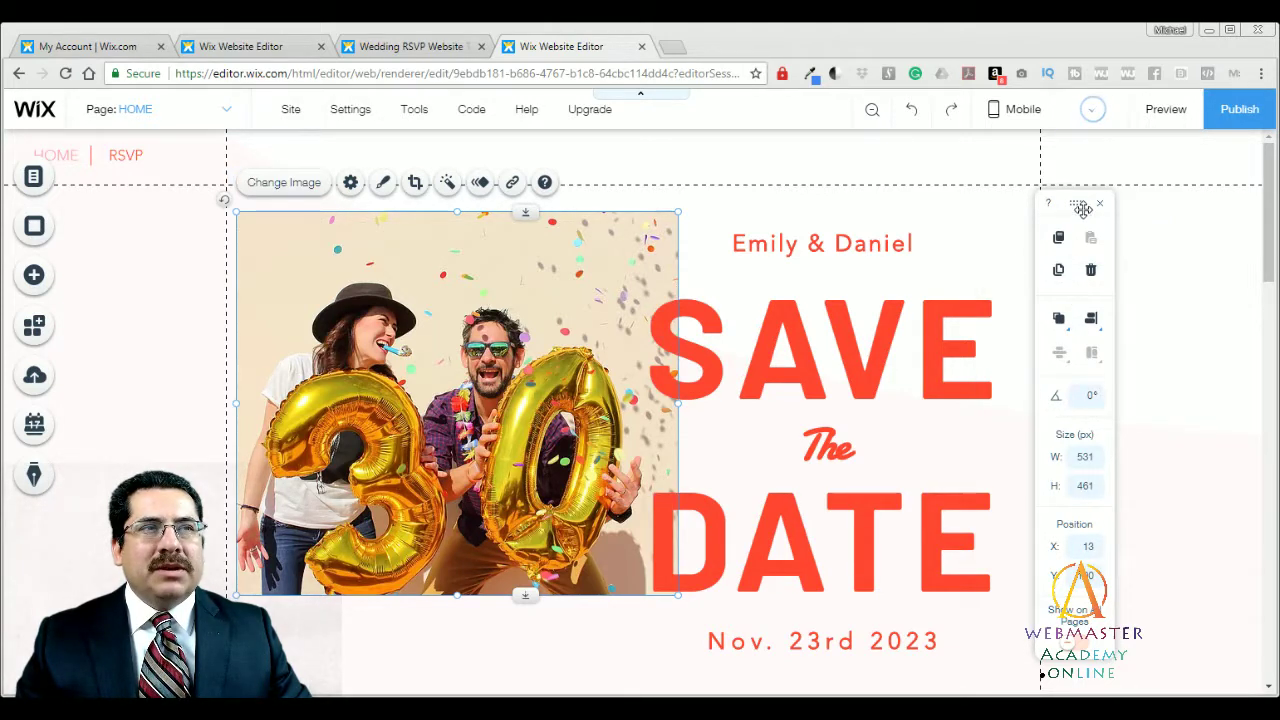
left_click_drag(1083, 207, 1120, 205)
left_click(588, 627)
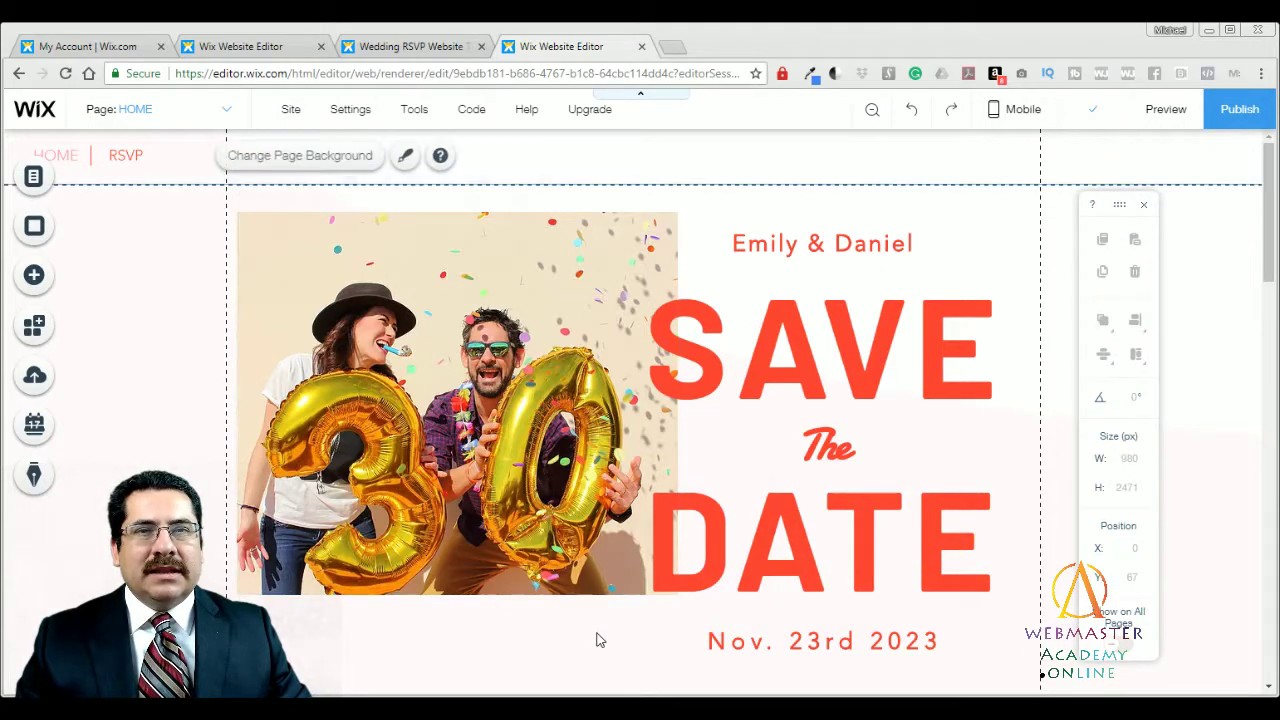
left_click(1178, 112)
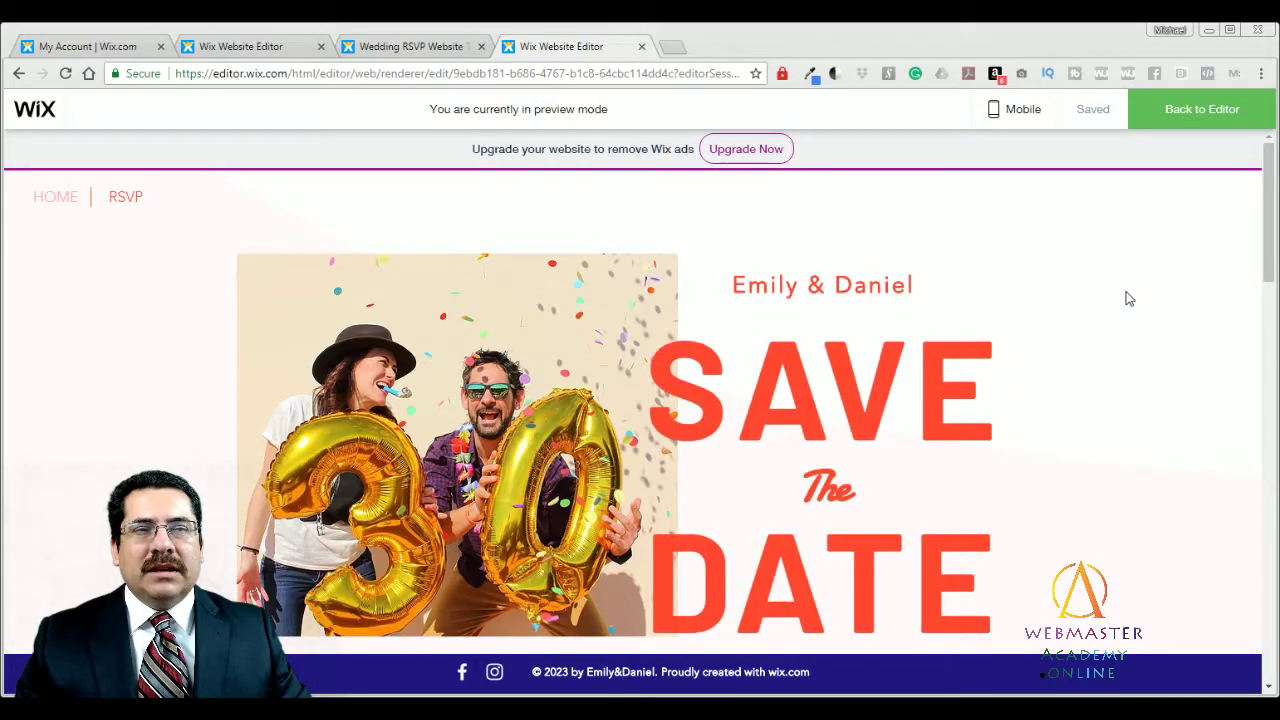
left_click(1185, 112)
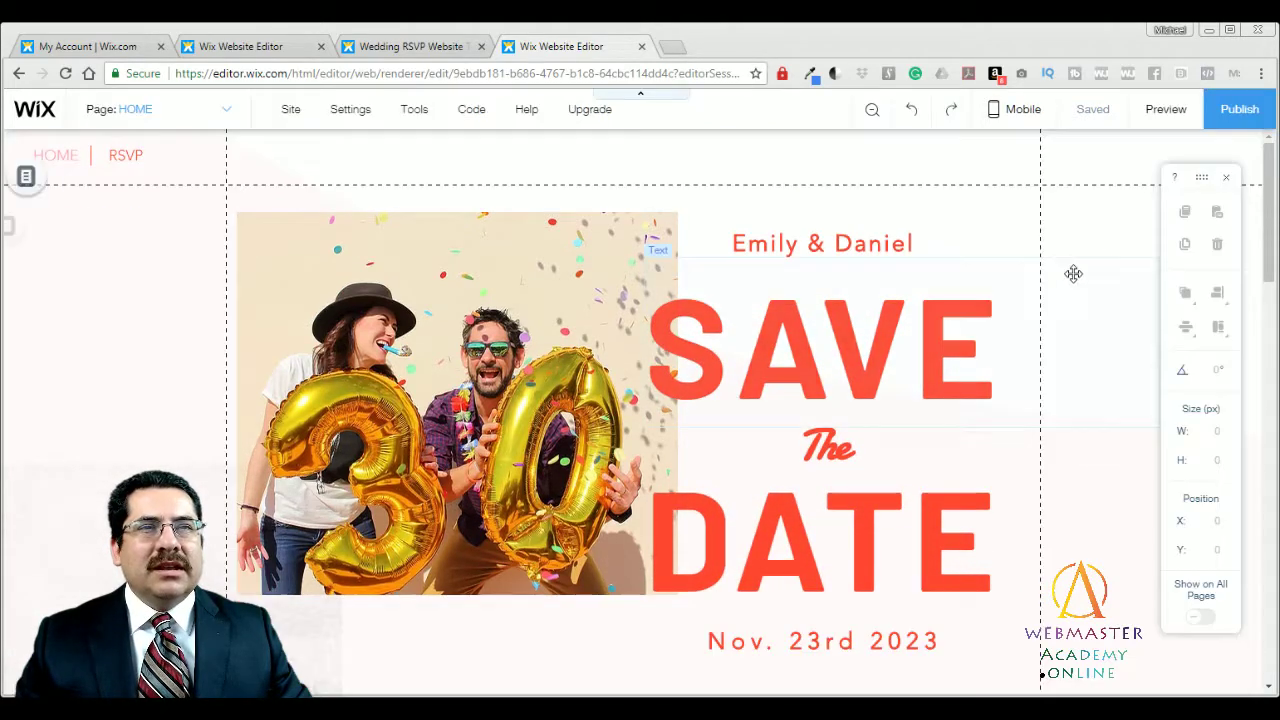
Replace the couple's names above the SAVE THE DATE headline with "30th Anniversary".
left_click(815, 248)
double_click(815, 249)
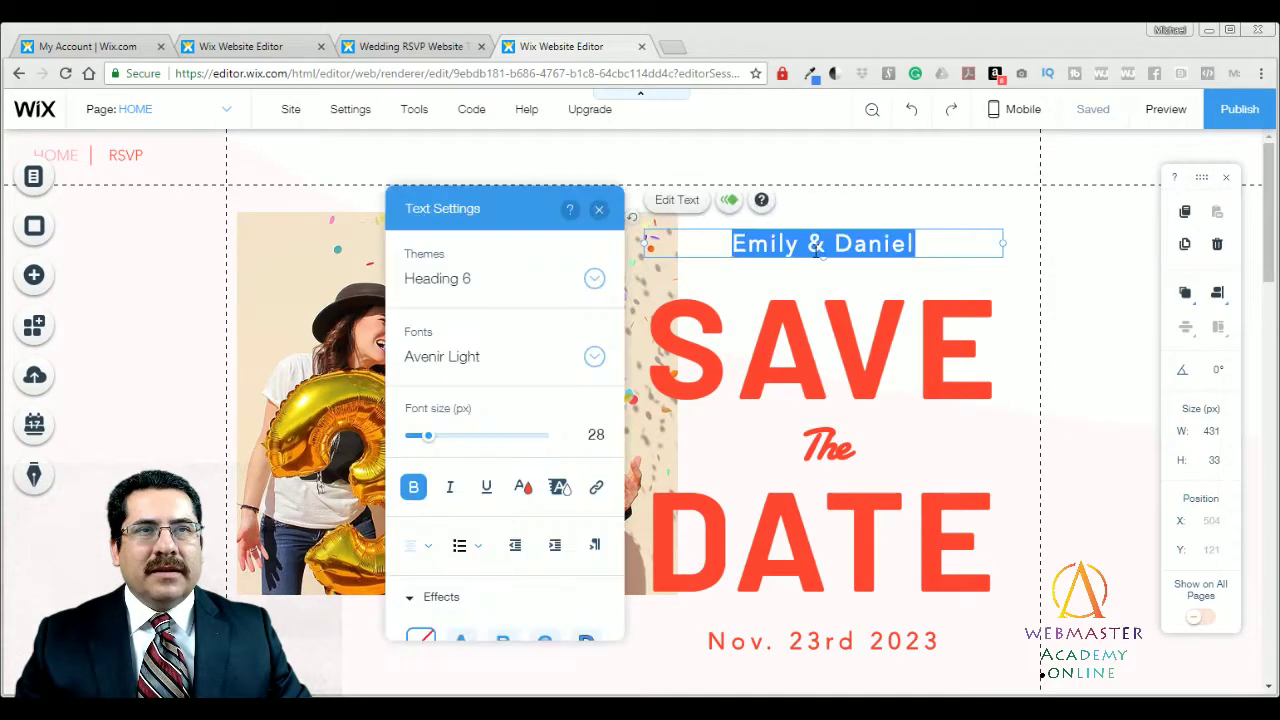
type("30th")
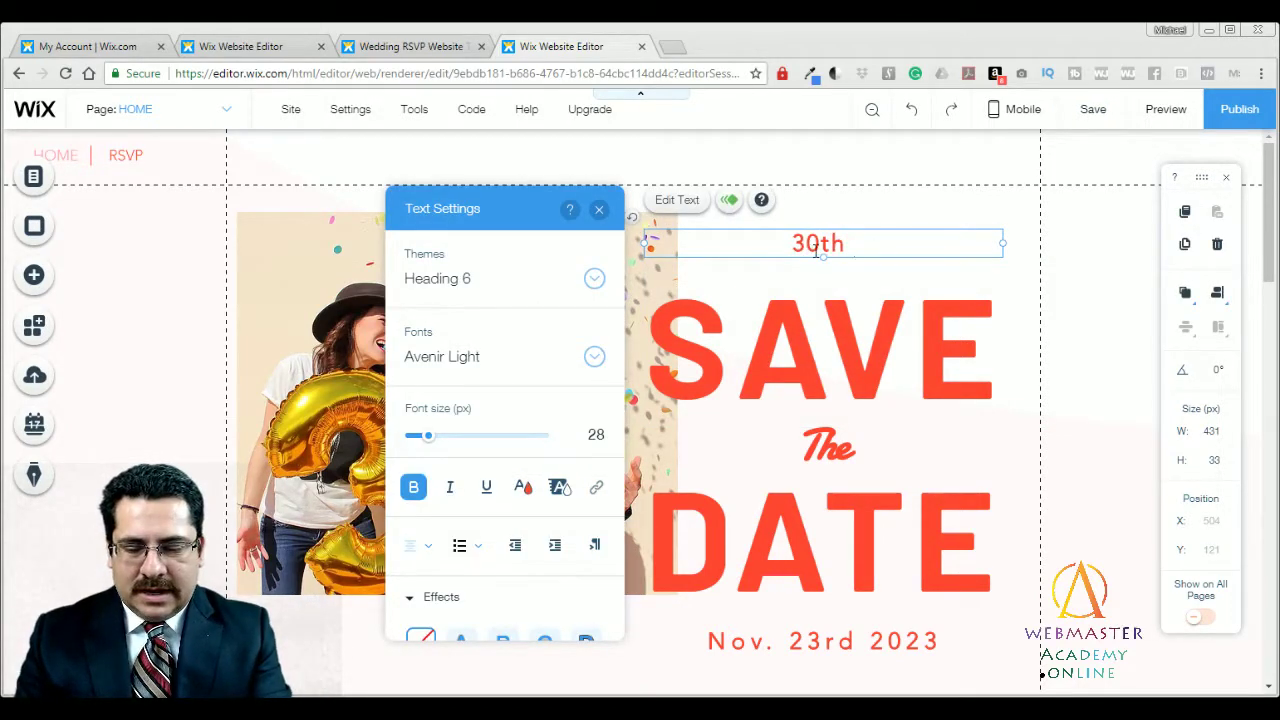
type(" Anniv")
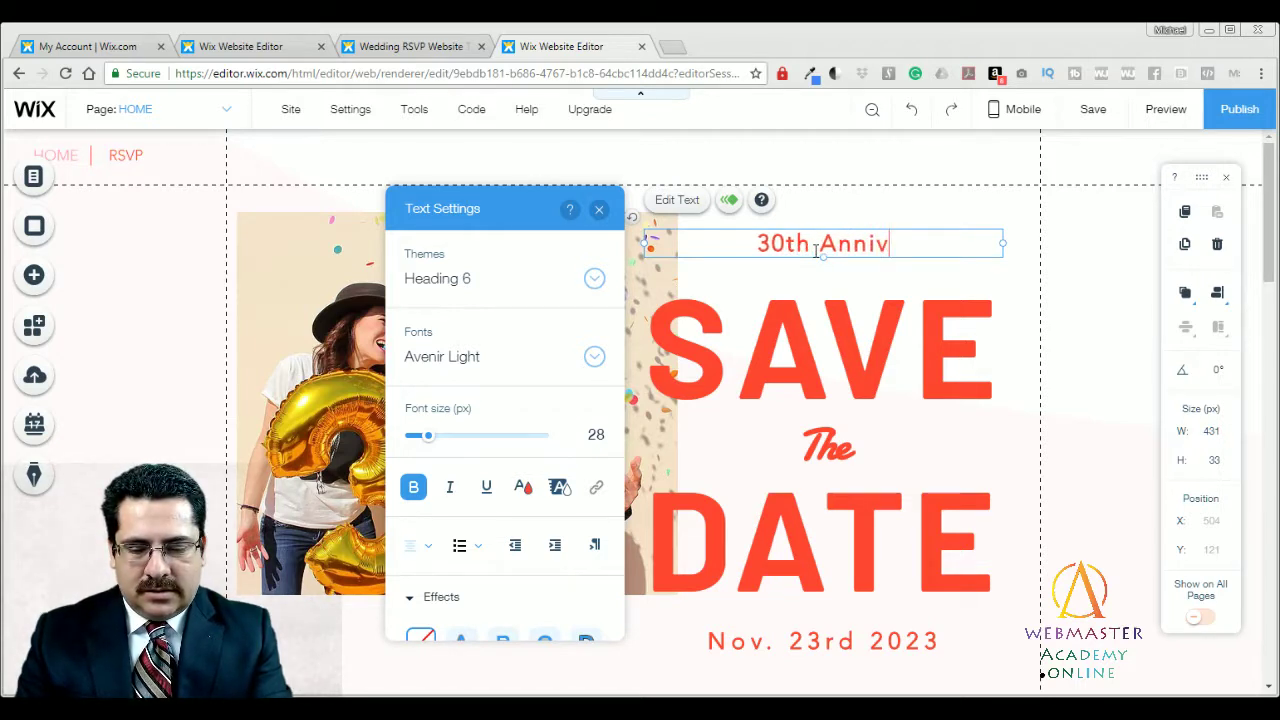
type("ersar")
key("BackSpace")
type("ar")
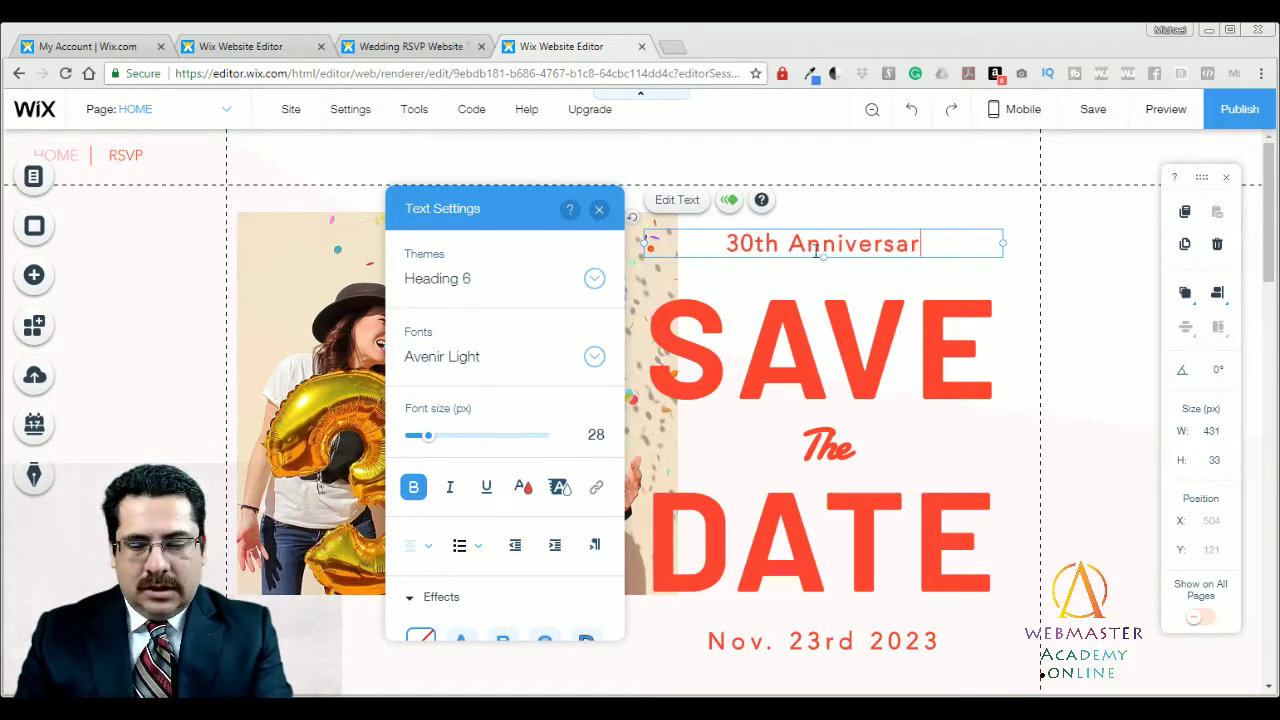
type("y")
left_click(1058, 382)
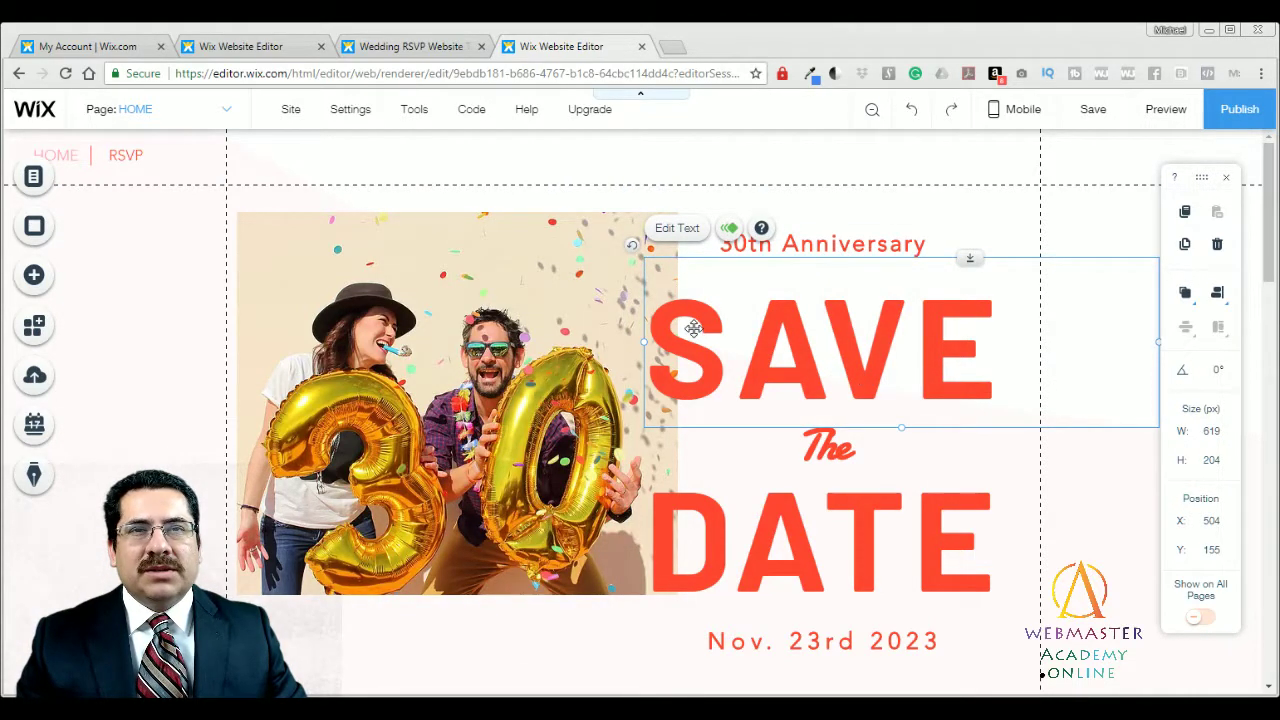
Recolor the word SAVE in the headline with the medium purple shade from the site colors.
left_click(677, 229)
left_click(523, 487)
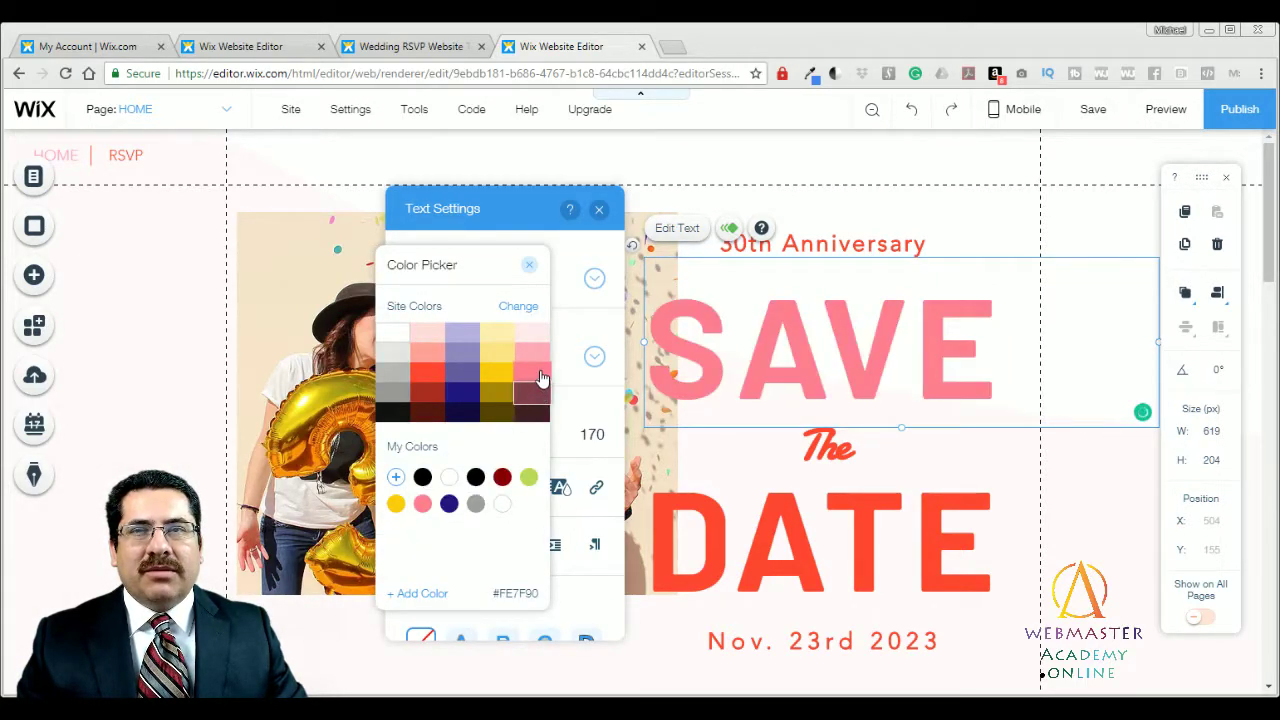
left_click(527, 271)
left_click(600, 211)
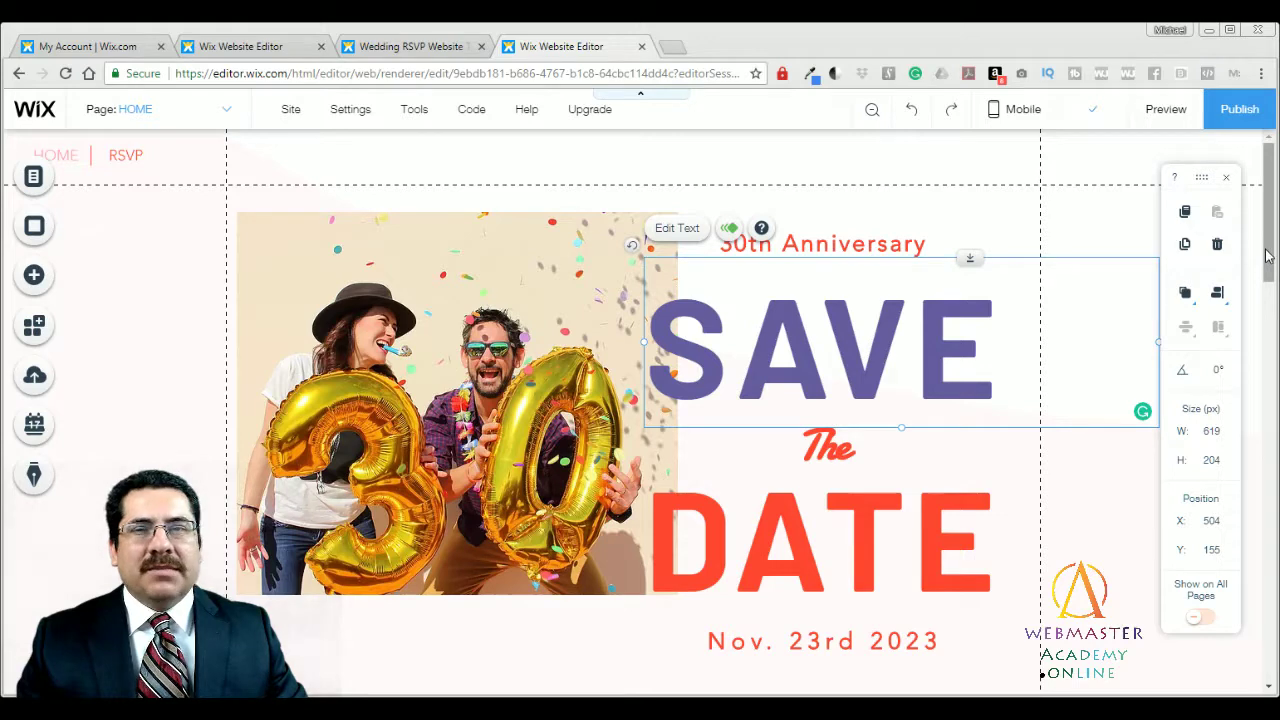
Delete the illustration of the couple holding hands beside the Join Us text.
left_click_drag(1266, 256, 1276, 441)
left_click(900, 465)
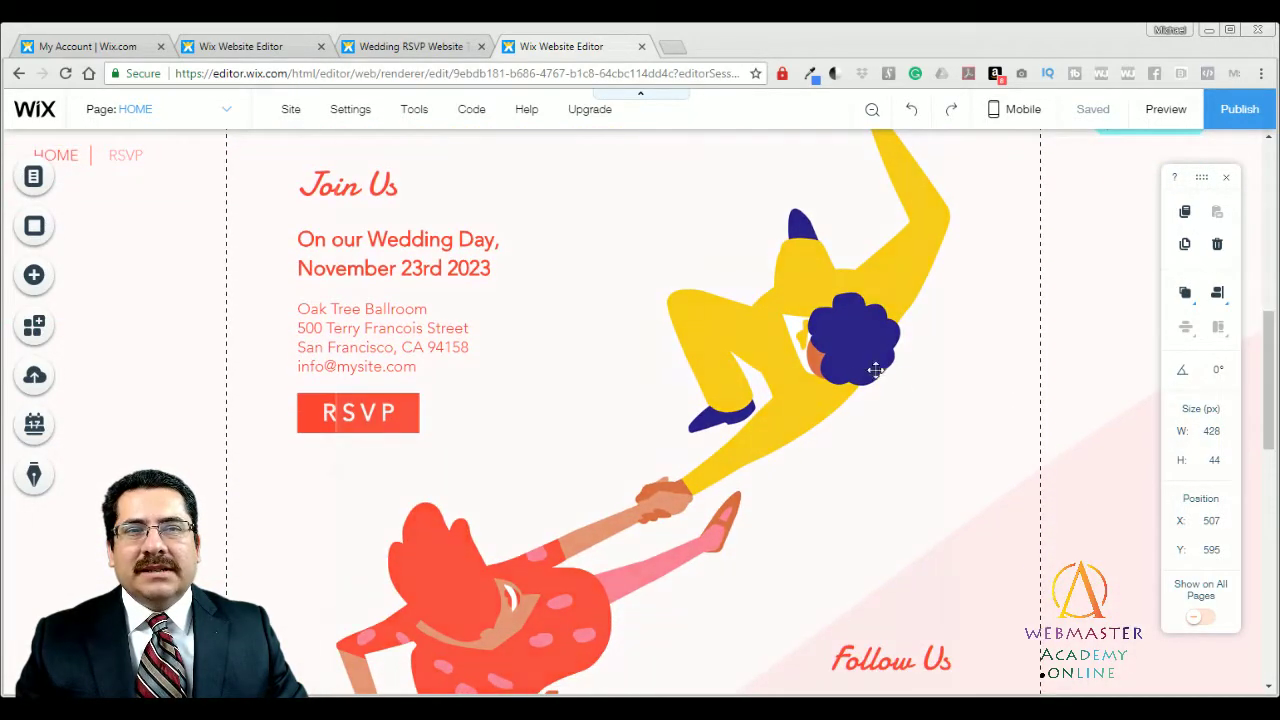
left_click(846, 357)
left_click_drag(814, 357, 815, 302)
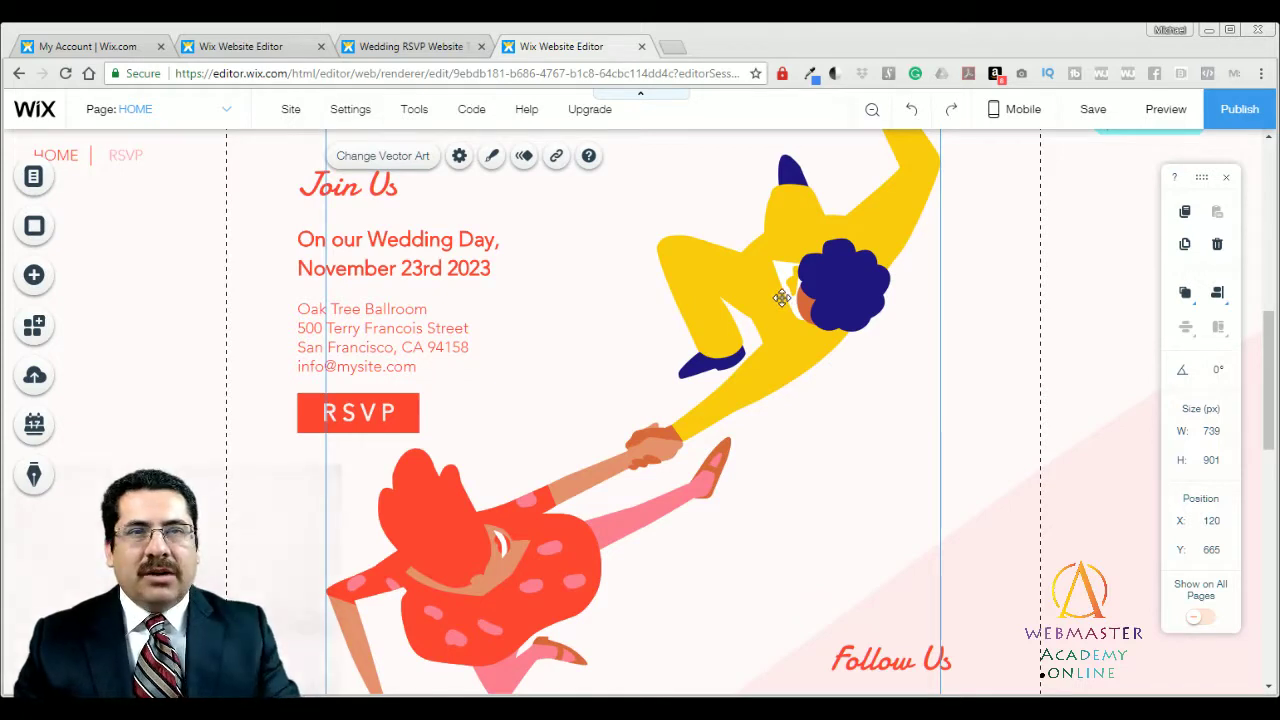
key("Delete")
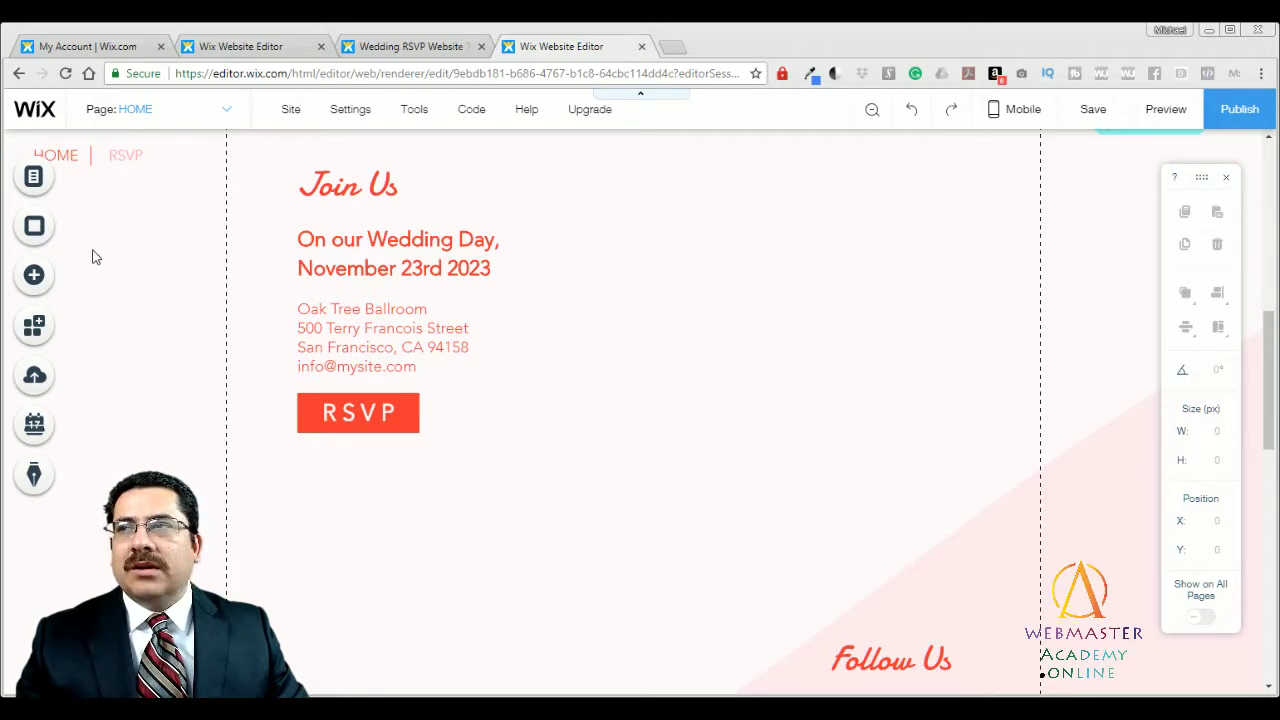
Add the mermaid character from the vector art collection beside the Join Us text.
left_click(36, 277)
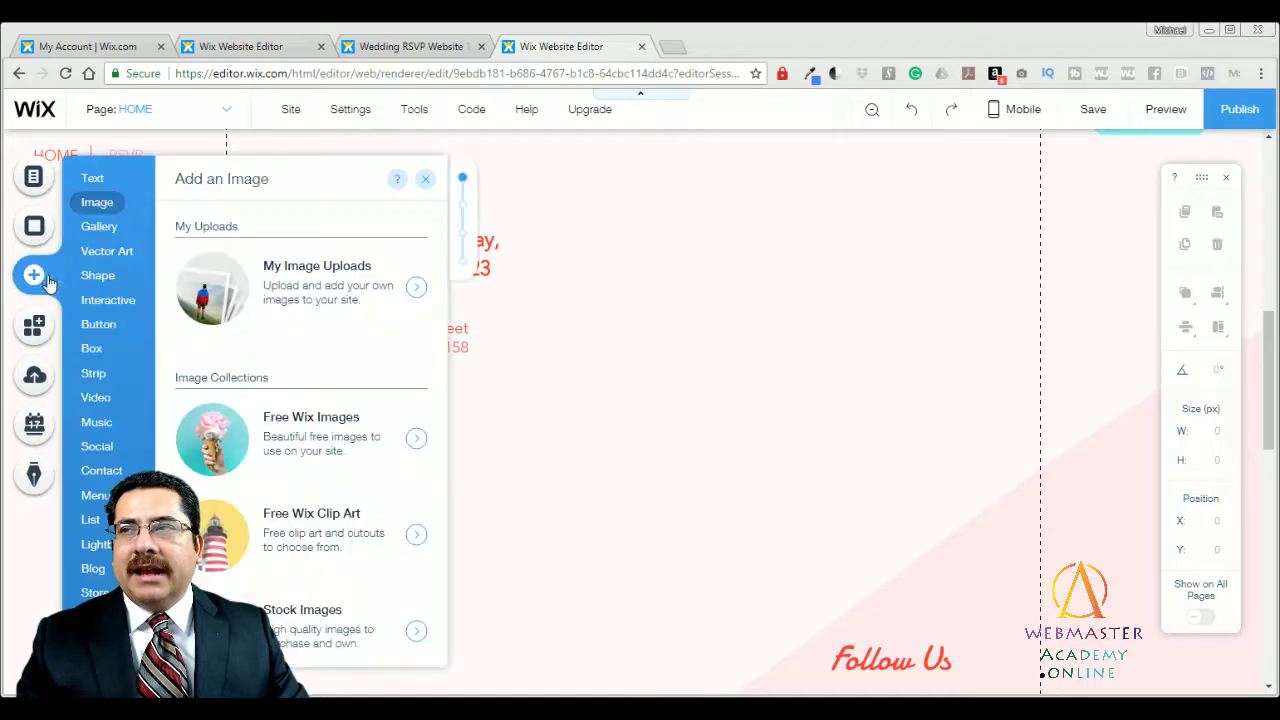
mouse_move(111, 262)
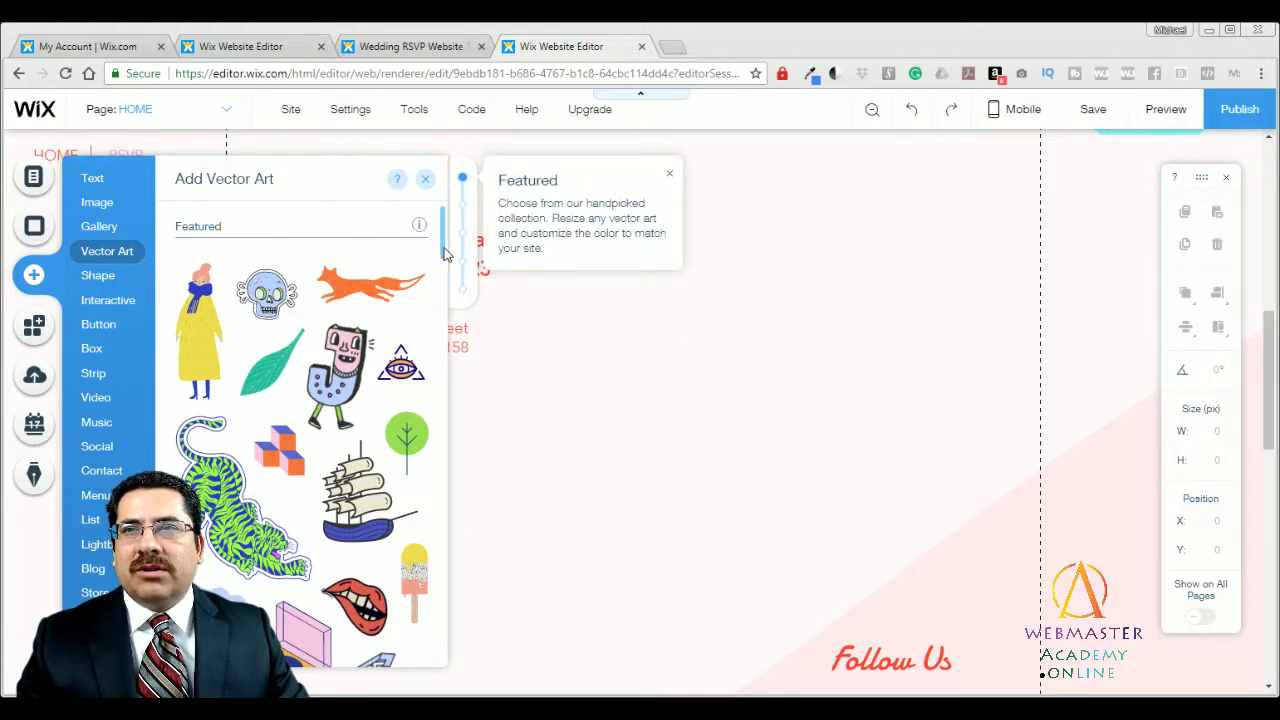
left_click_drag(447, 255, 445, 640)
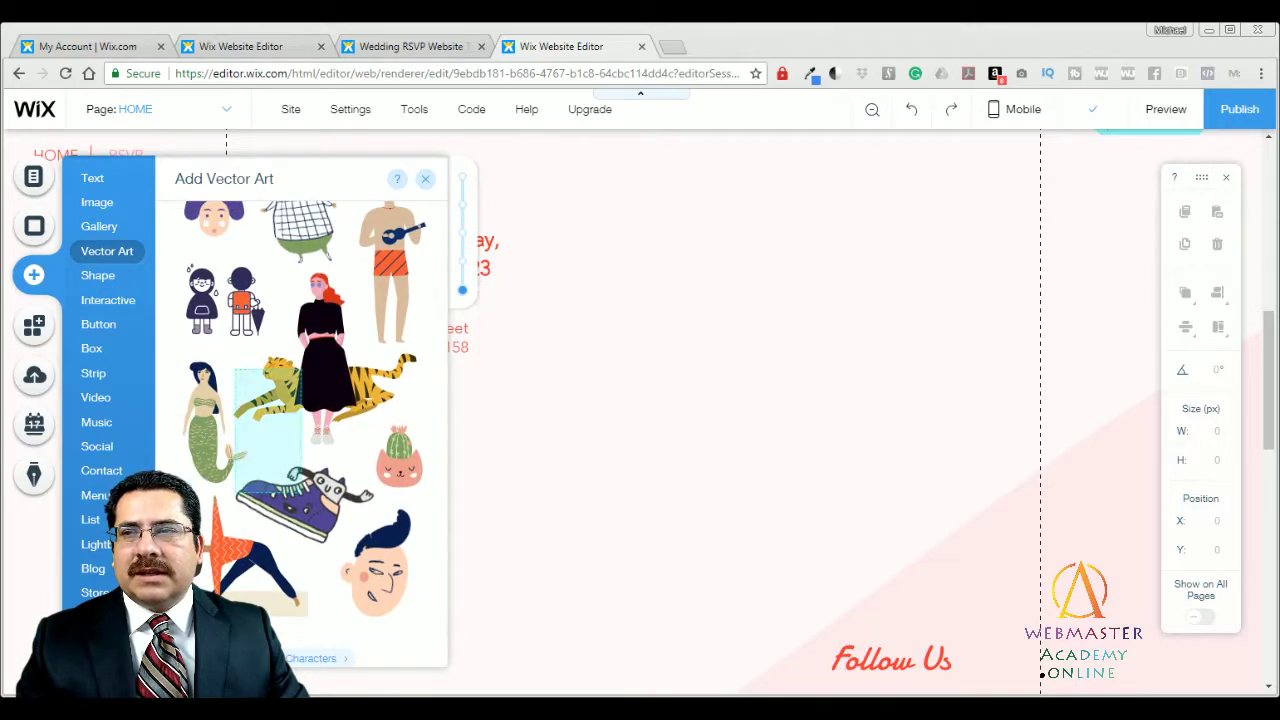
left_click_drag(205, 423, 600, 344)
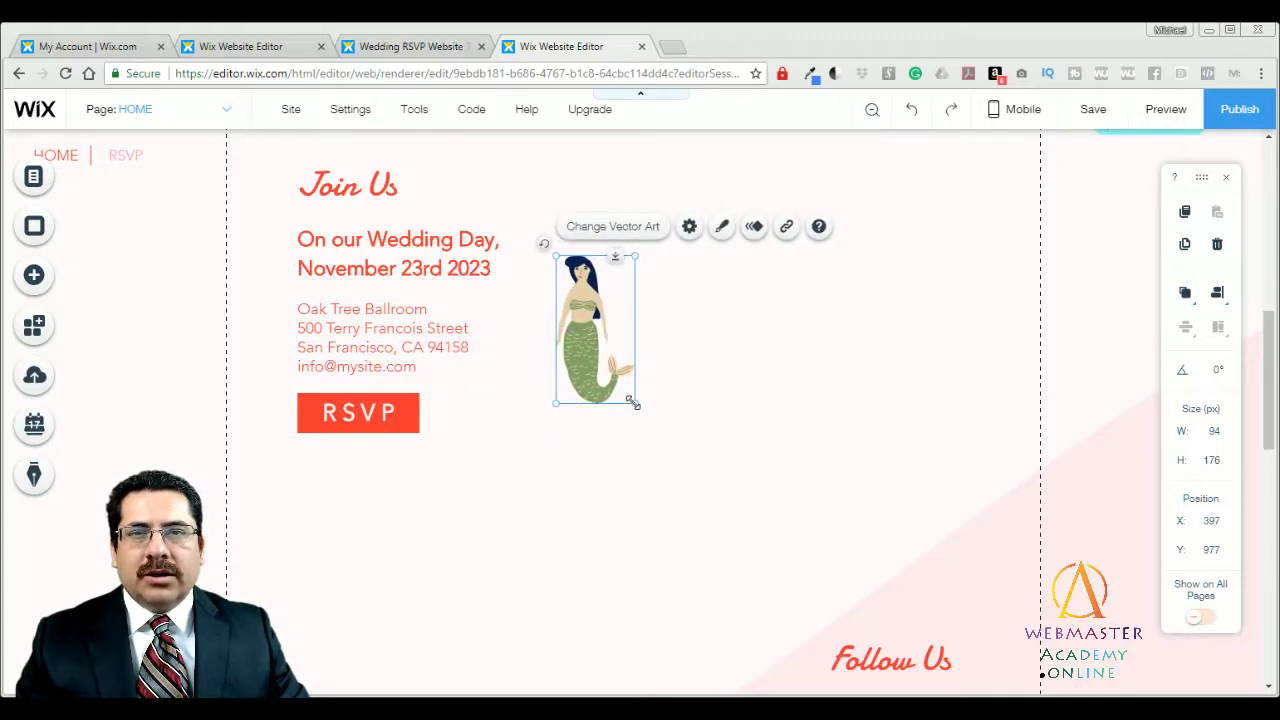
Enlarge the mermaid to about 233 × 438 px, move it to about X 434, Y 877, and rotate it to about 8°.
left_click_drag(633, 402, 797, 594)
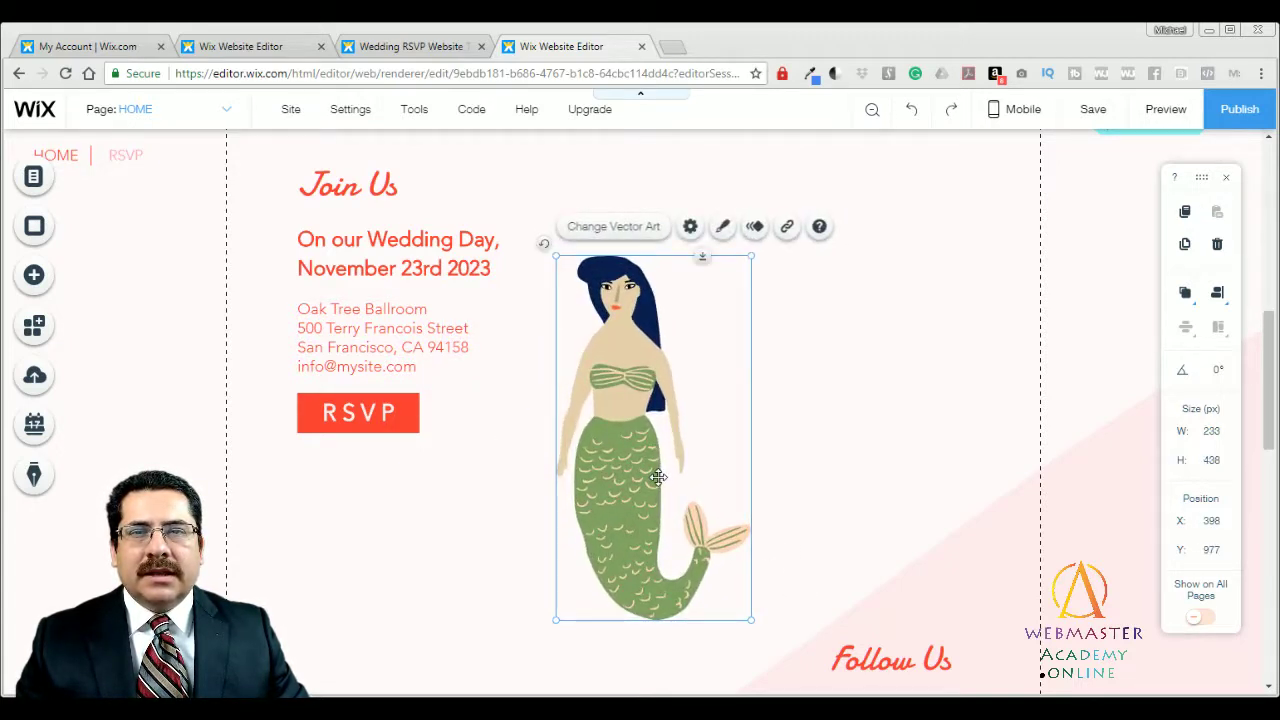
left_click_drag(658, 477, 688, 393)
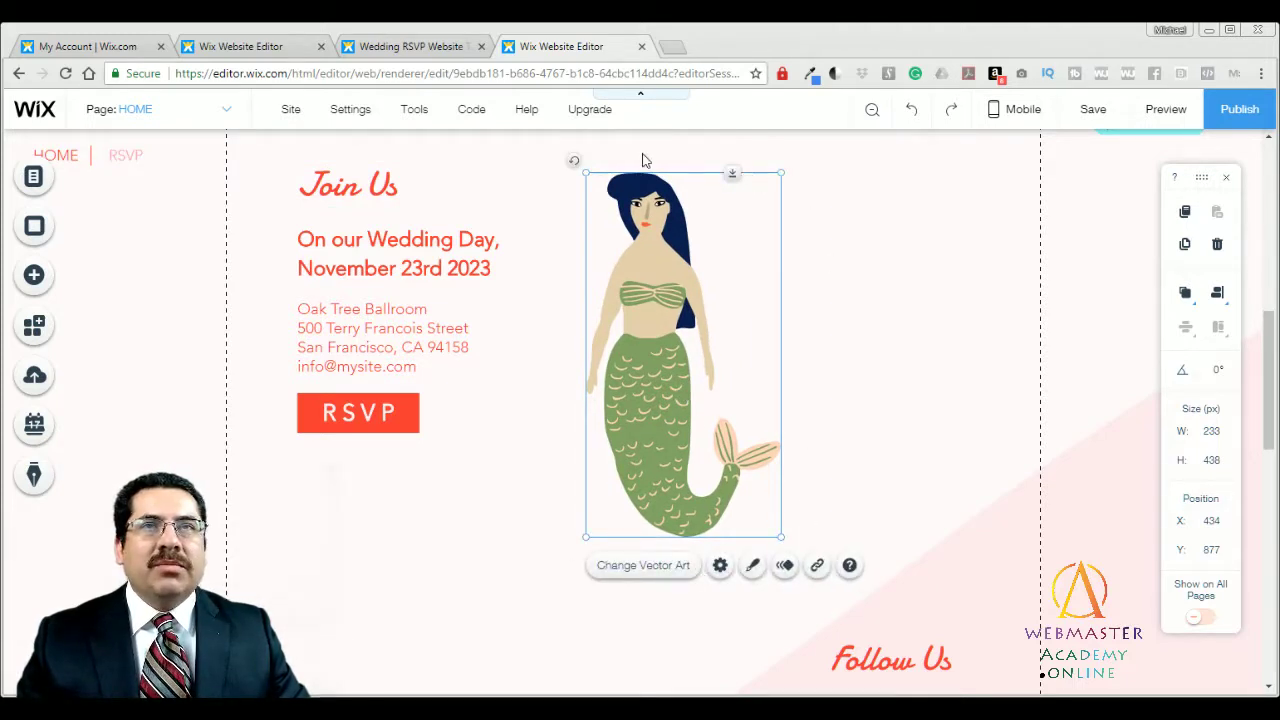
left_click_drag(576, 163, 610, 160)
left_click(840, 400)
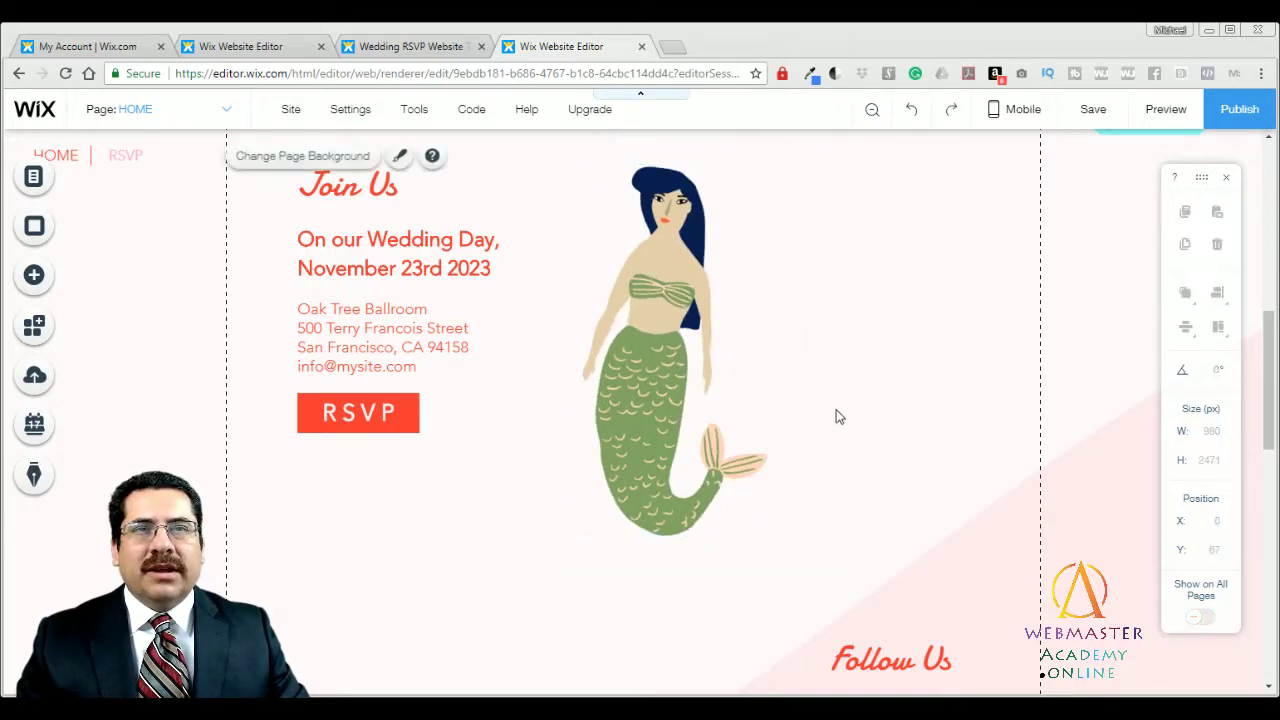
Apply the Float-In animation to the mermaid vector art.
scroll(828, 450, "up", 3)
scroll(829, 451, "down", 3)
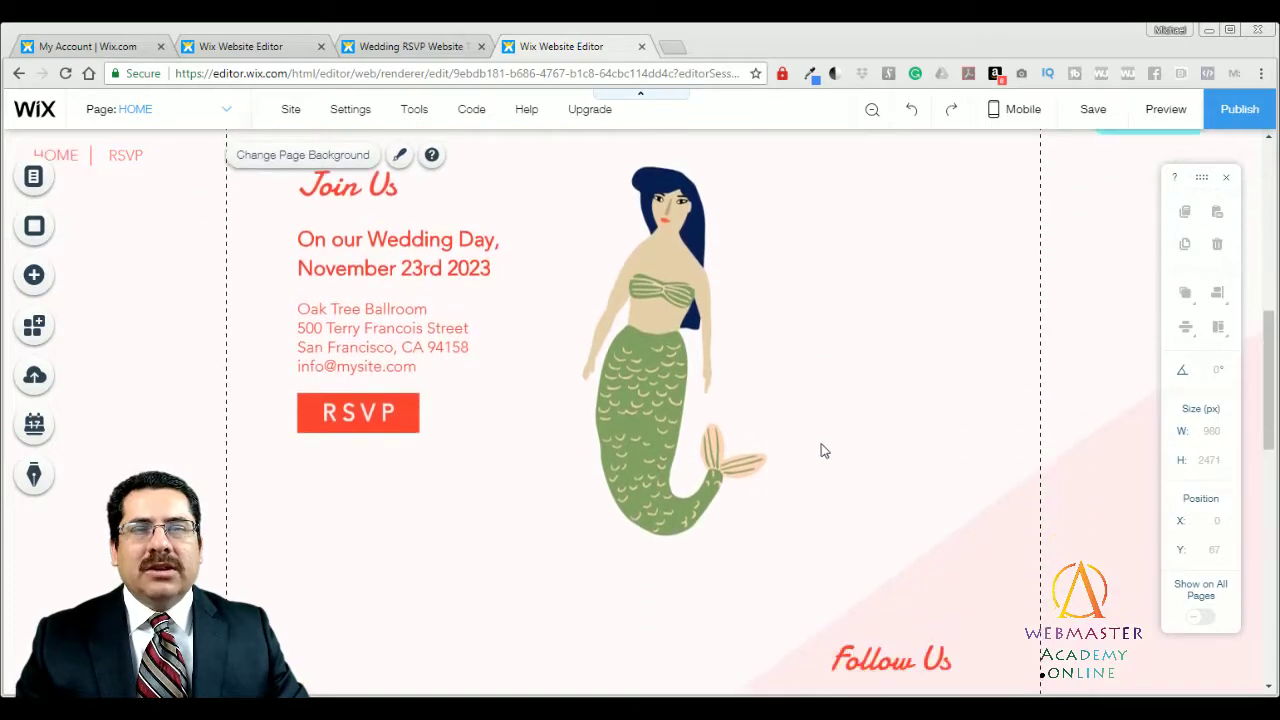
scroll(773, 365, "up", 1)
left_click(670, 378)
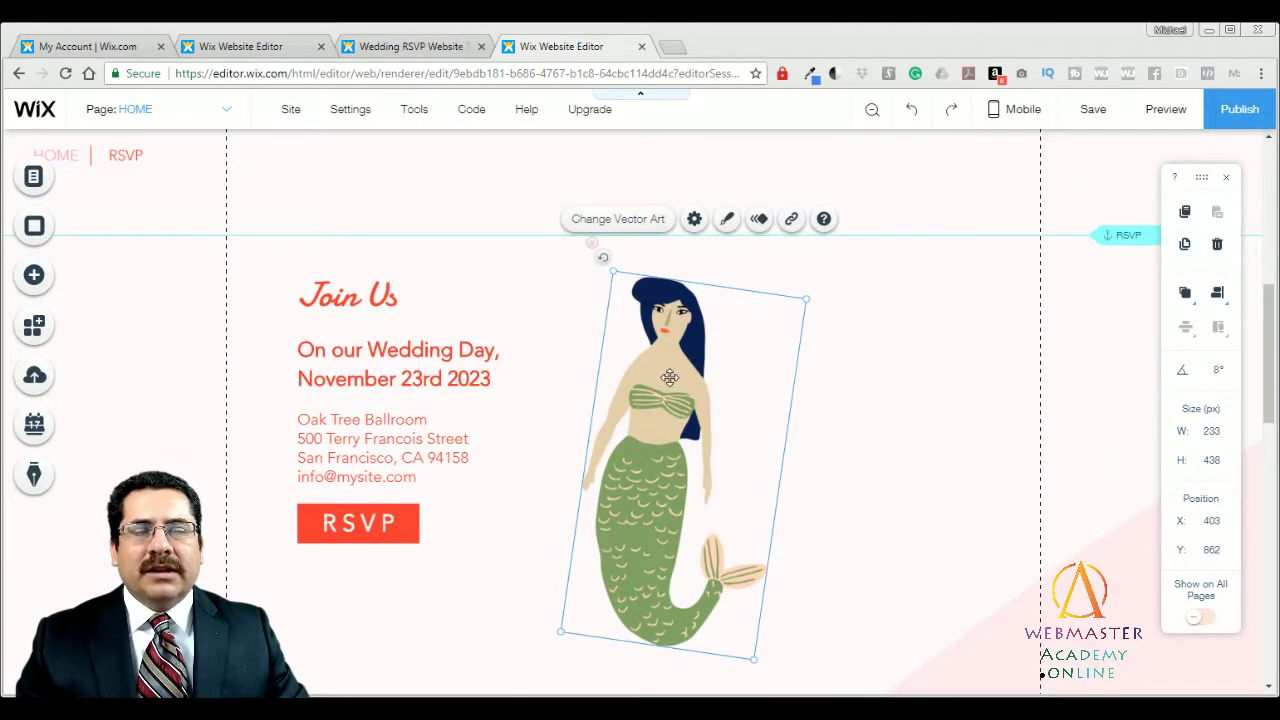
left_click(758, 220)
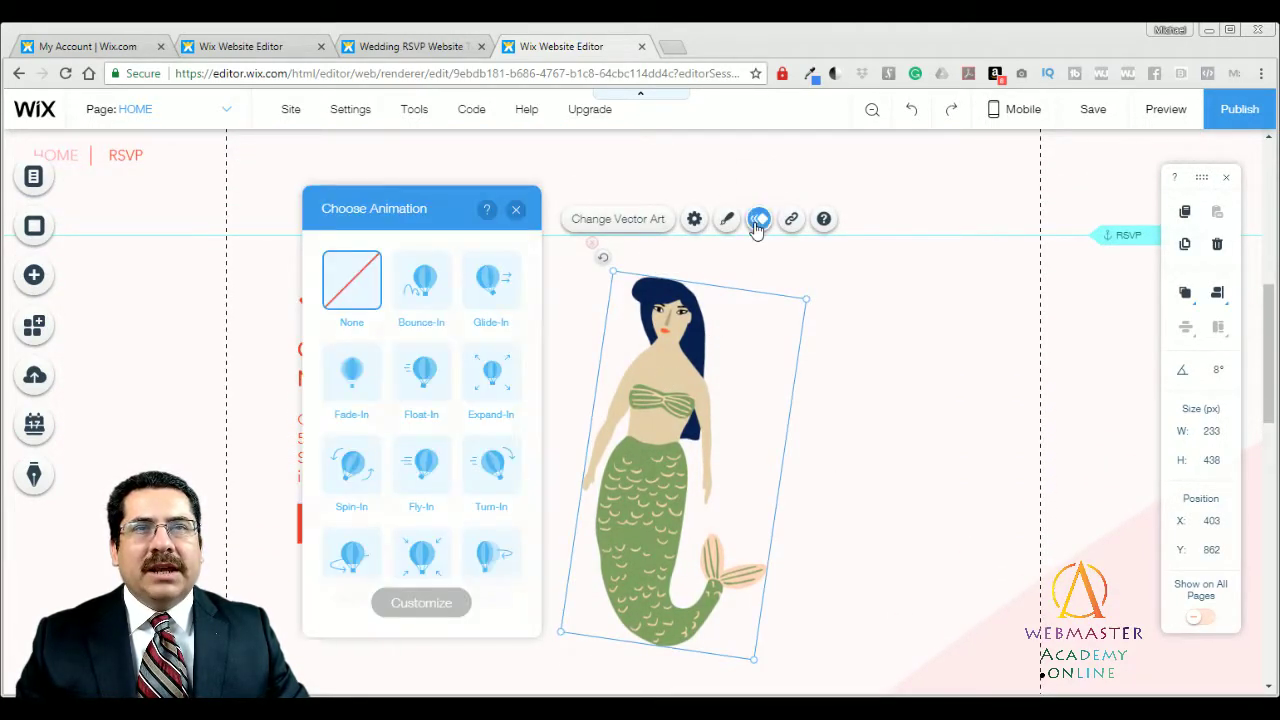
left_click(443, 398)
left_click(925, 426)
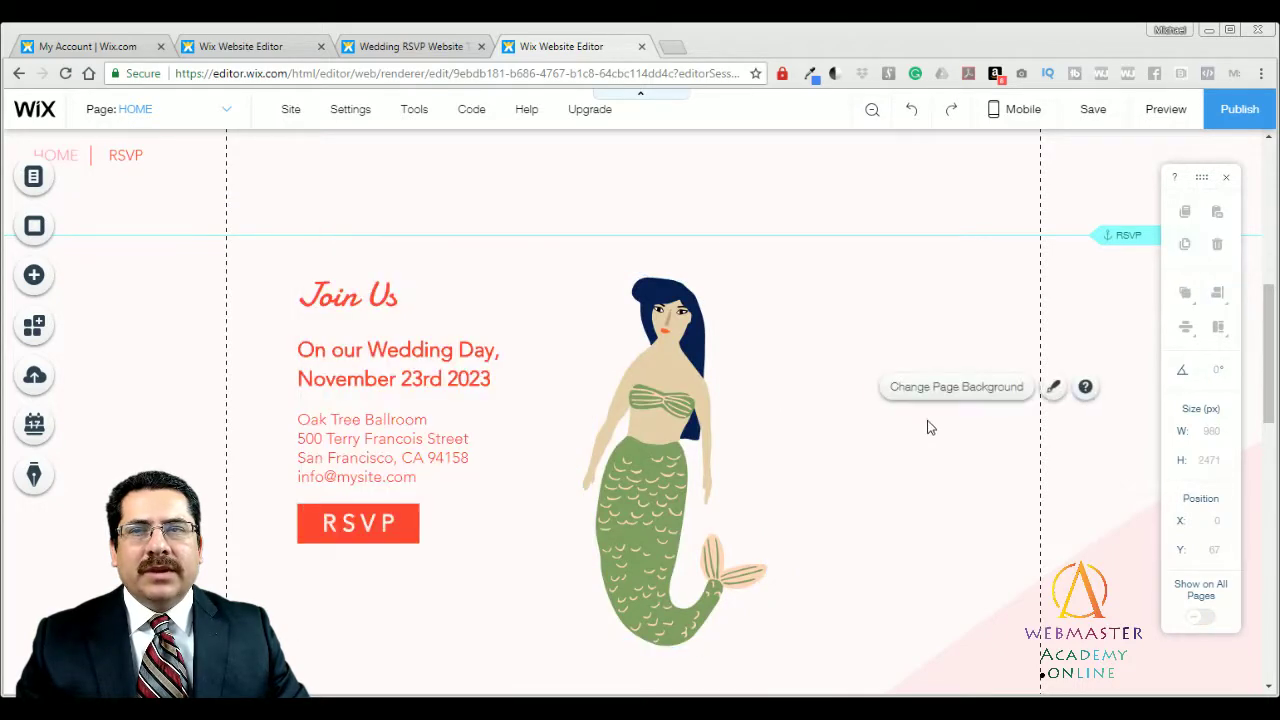
Save the site and preview the page from the headline down to the Join Us section.
left_click(1093, 109)
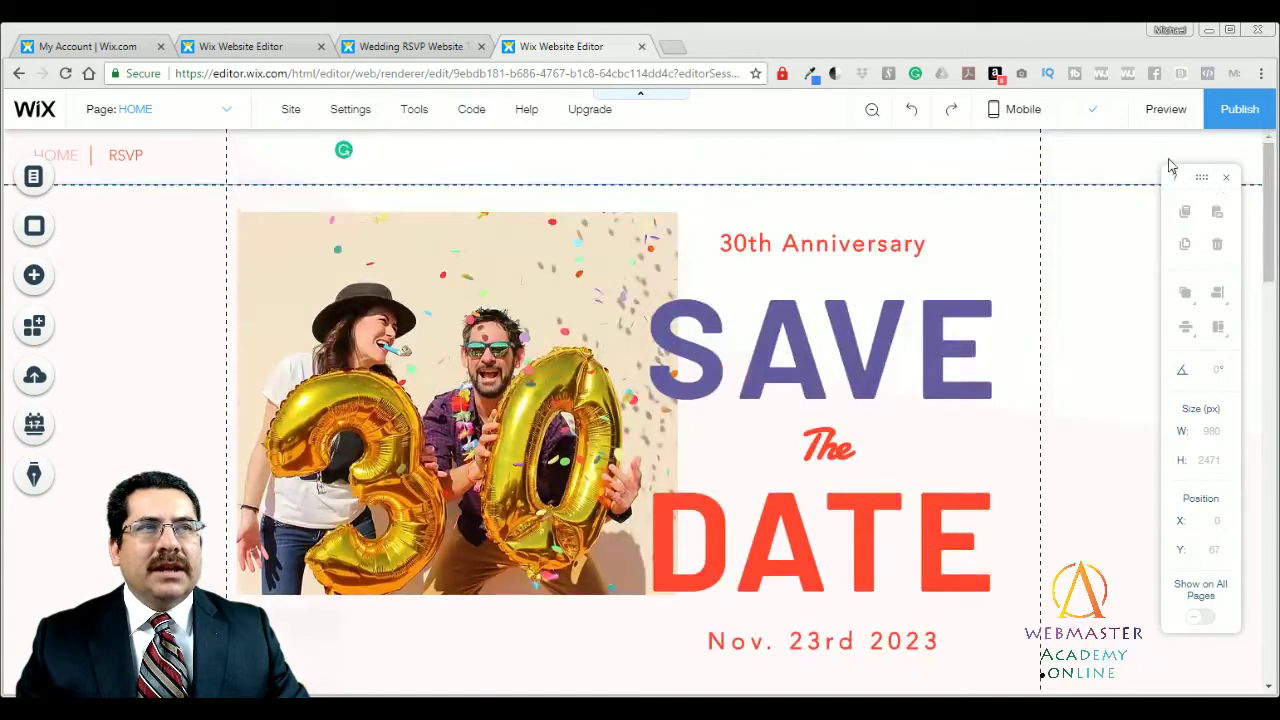
left_click(1162, 116)
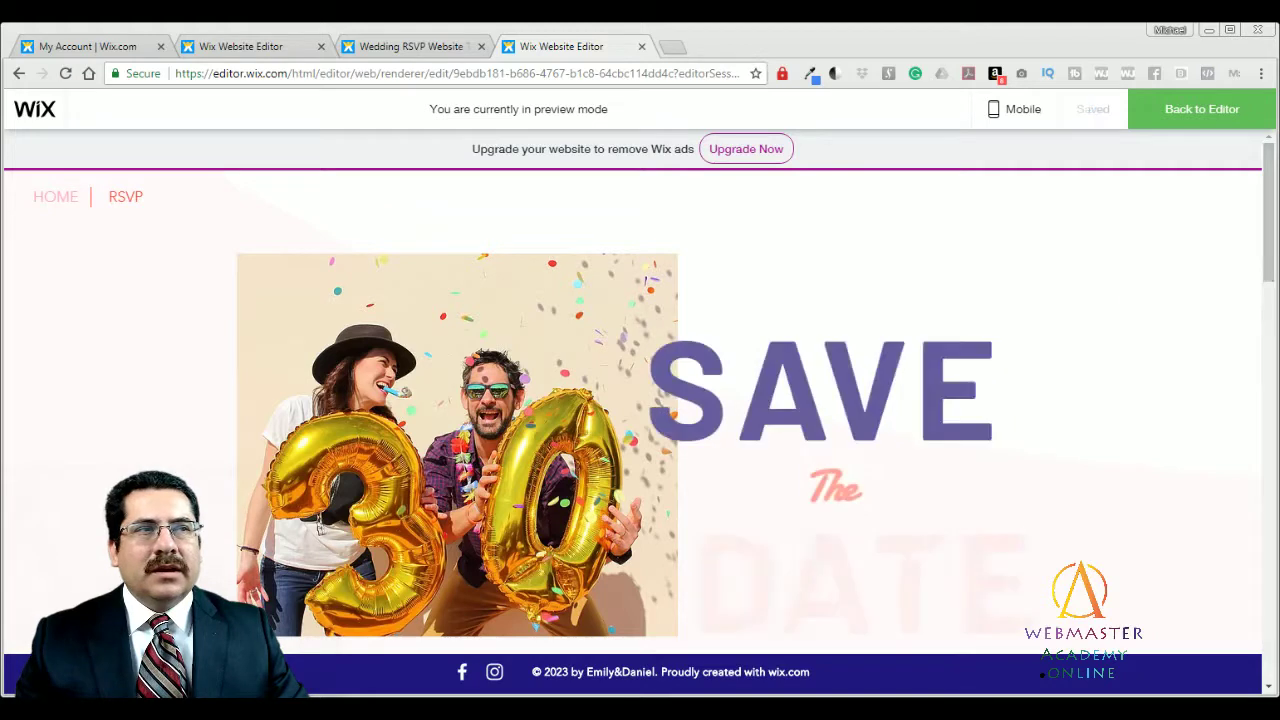
left_click_drag(1270, 232, 1275, 394)
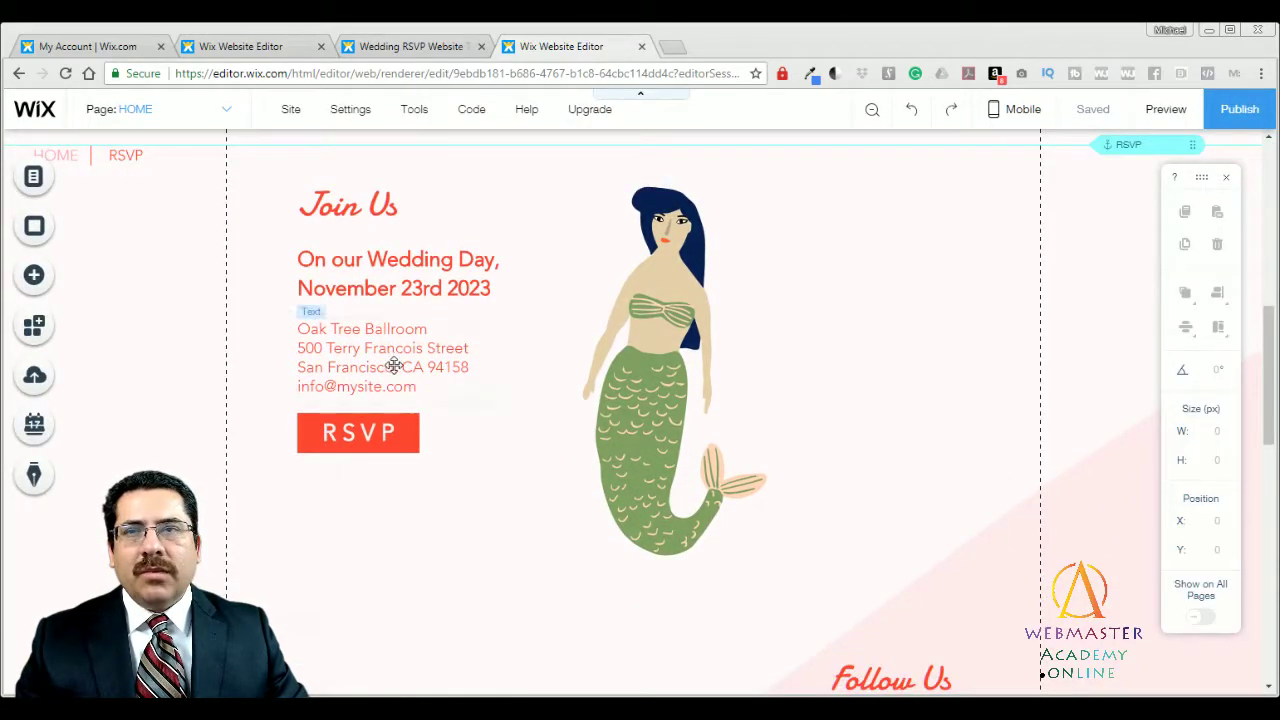
left_click(402, 364)
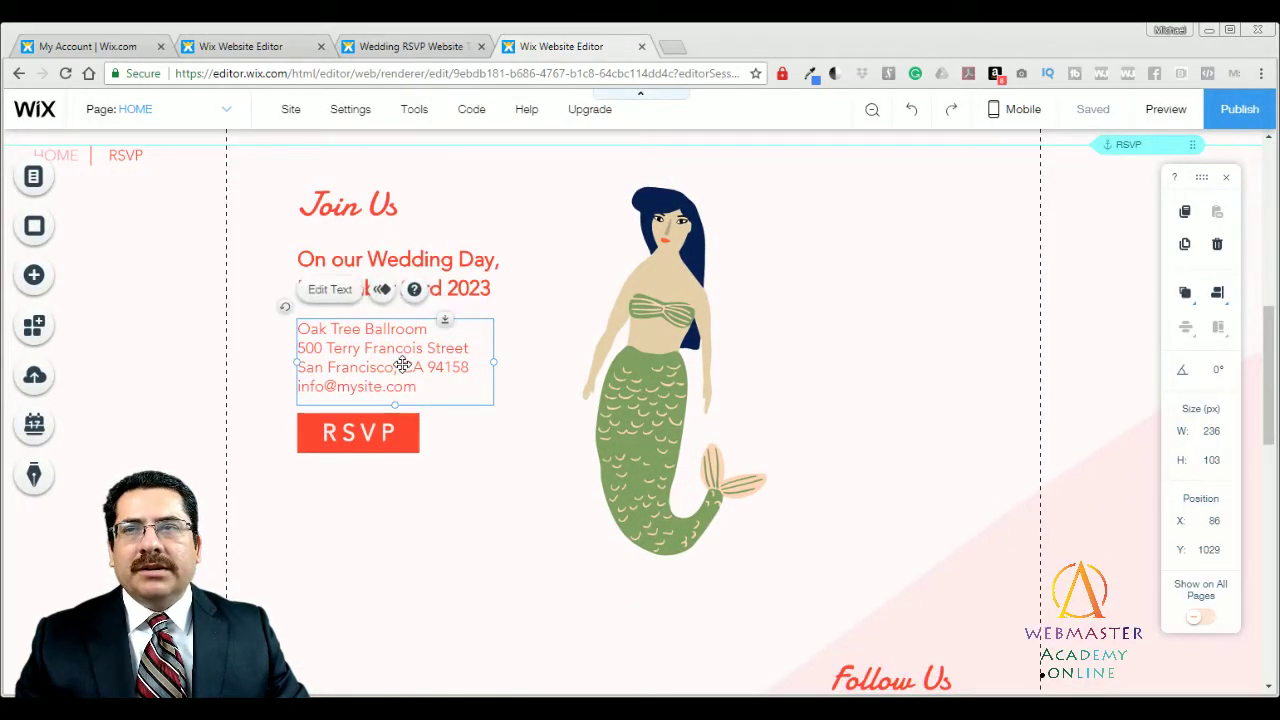
left_click(478, 276)
left_click(537, 434)
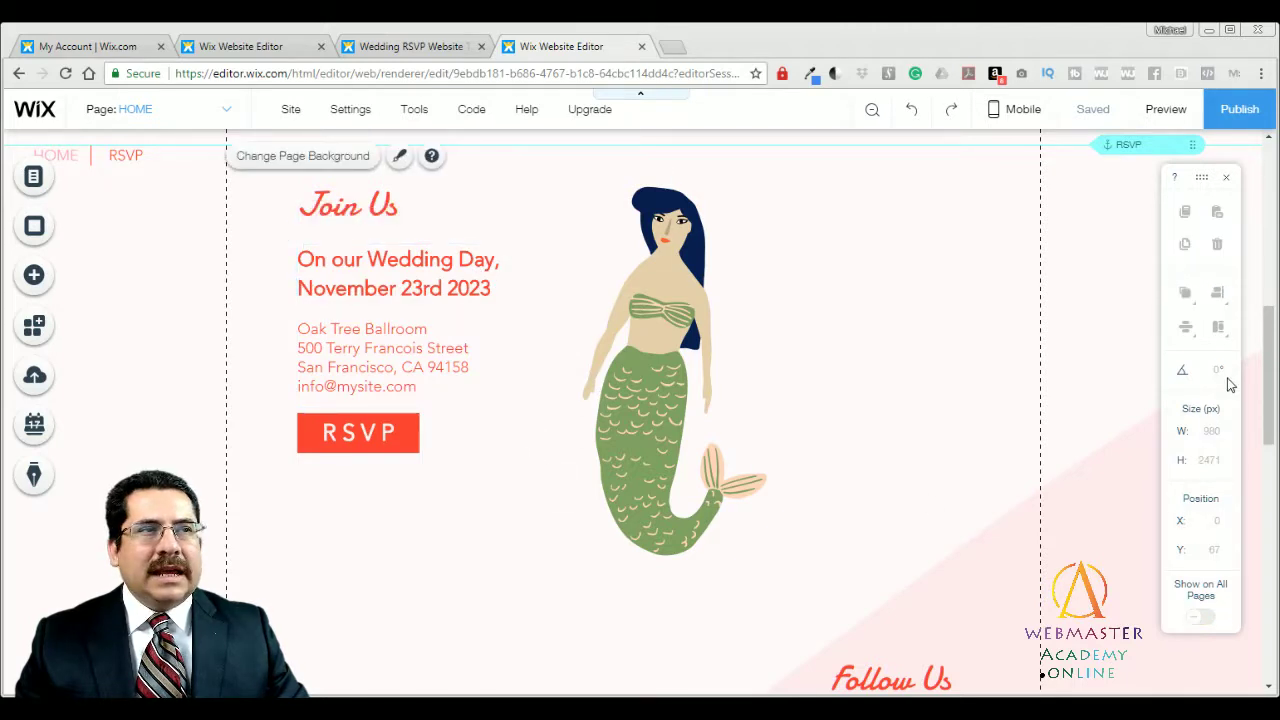
scroll(1270, 370, "down", 5)
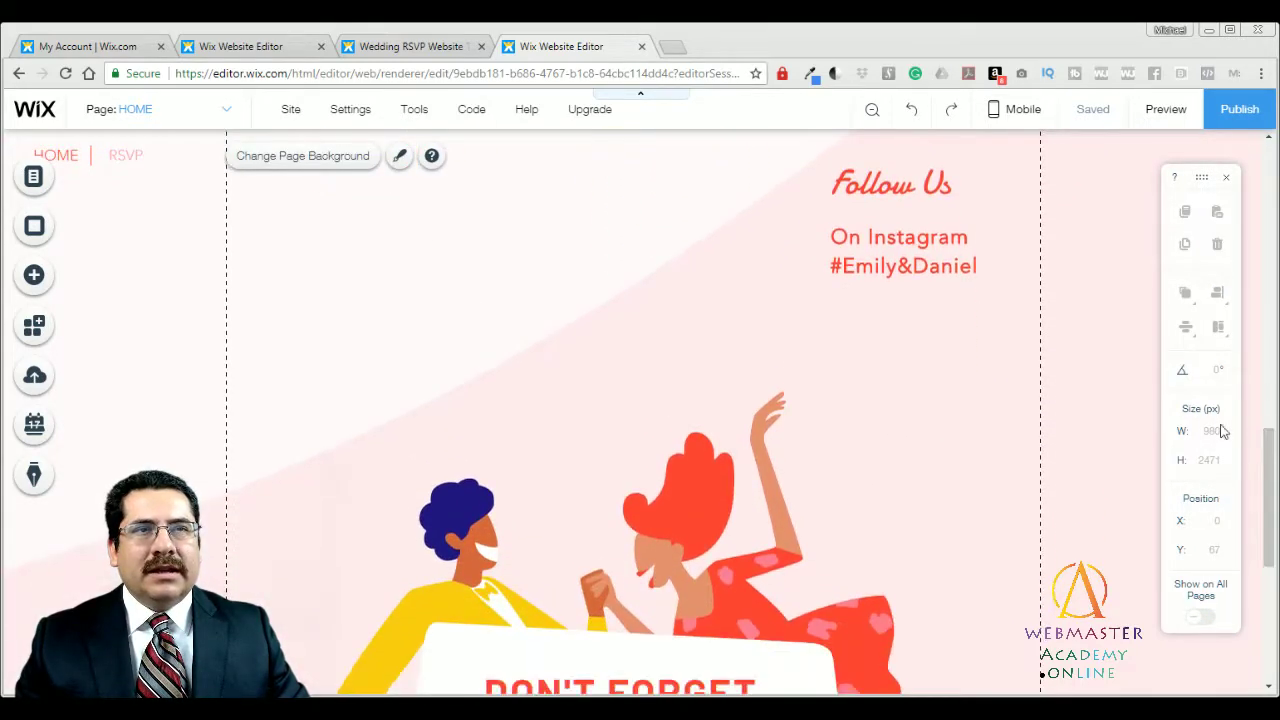
left_click(930, 256)
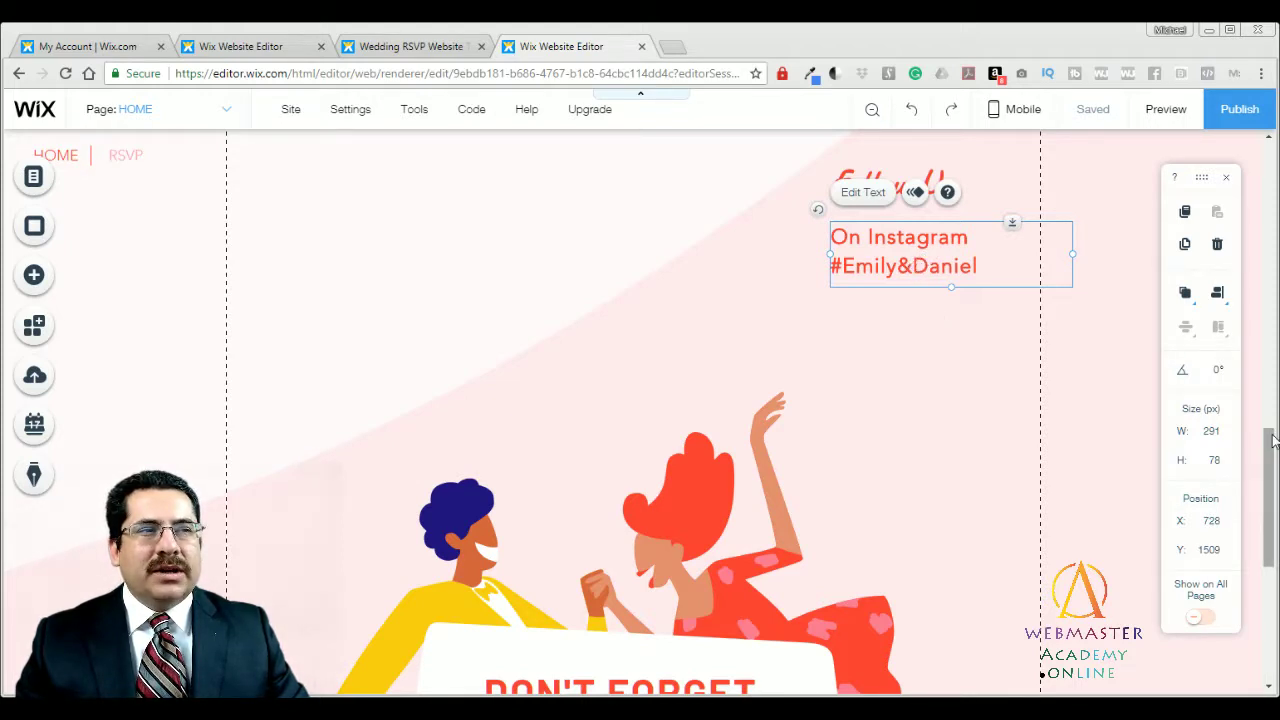
Change the white shape behind the DON'T FORGET text to the circle basic shape and center it behind the wording.
left_click_drag(1272, 440, 1268, 510)
left_click(794, 420)
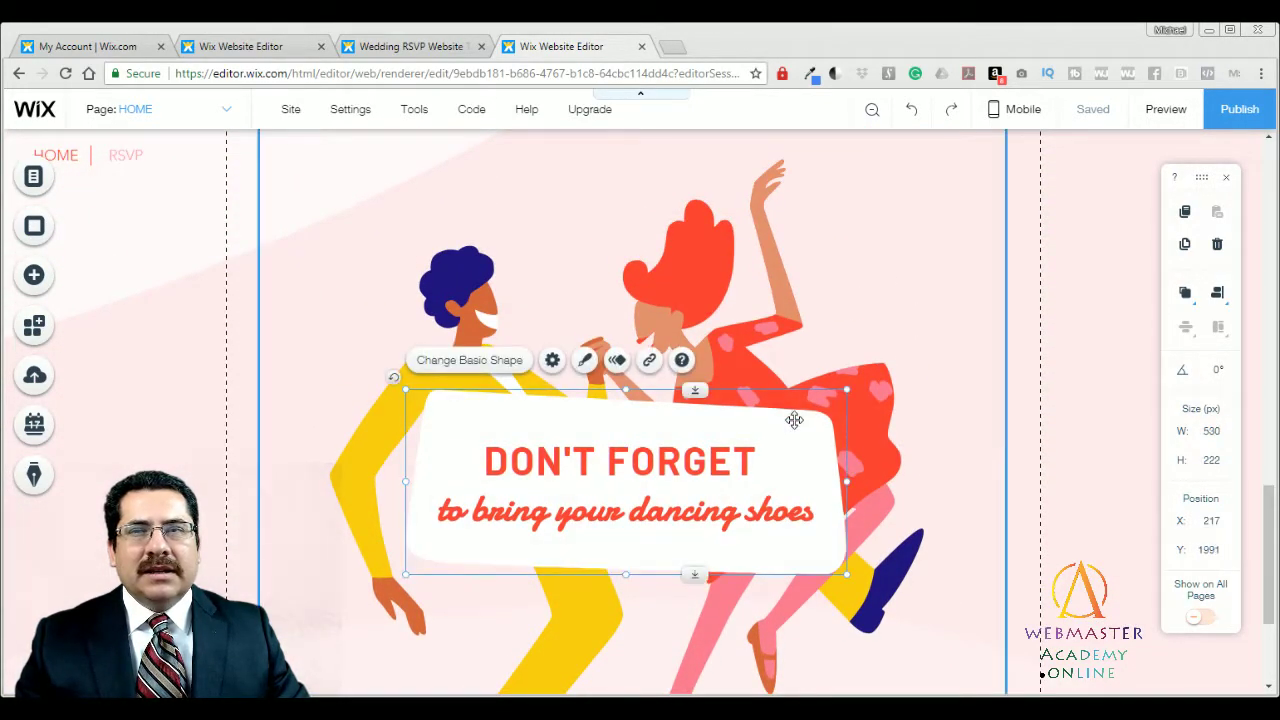
left_click(458, 372)
left_click(427, 342)
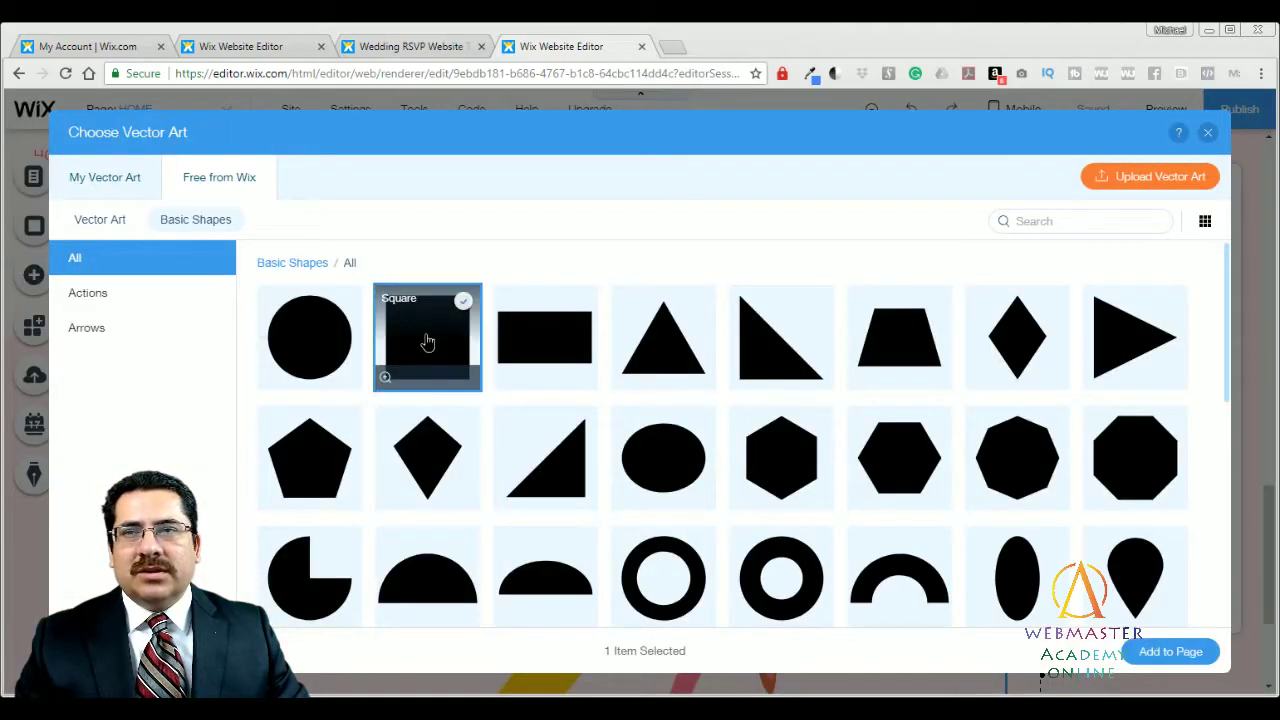
left_click(310, 338)
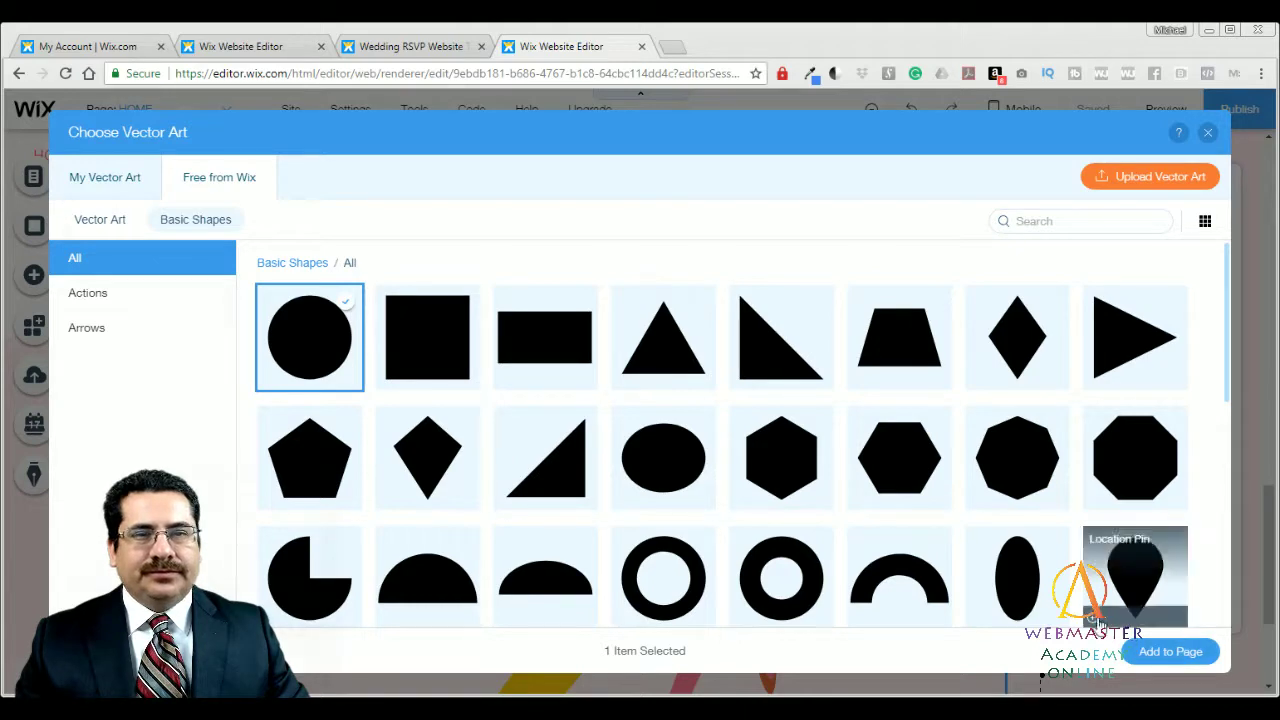
left_click(1170, 651)
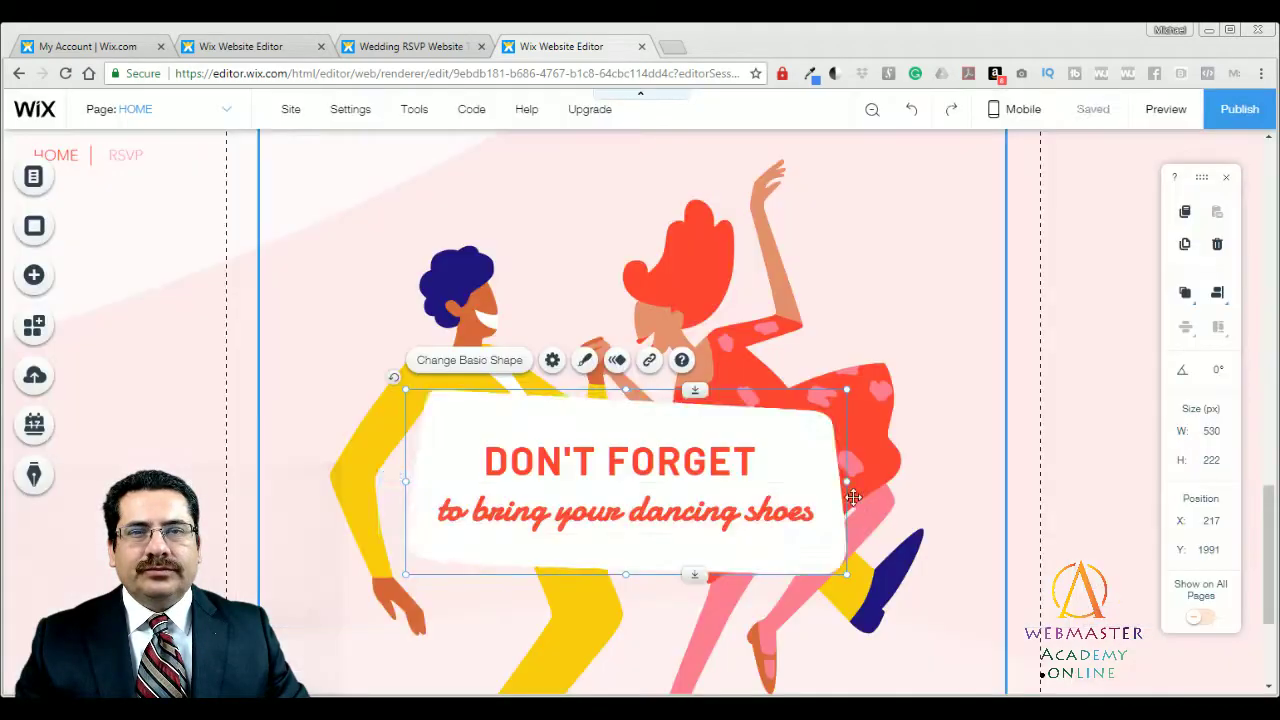
left_click(937, 566)
left_click_drag(634, 544, 668, 519)
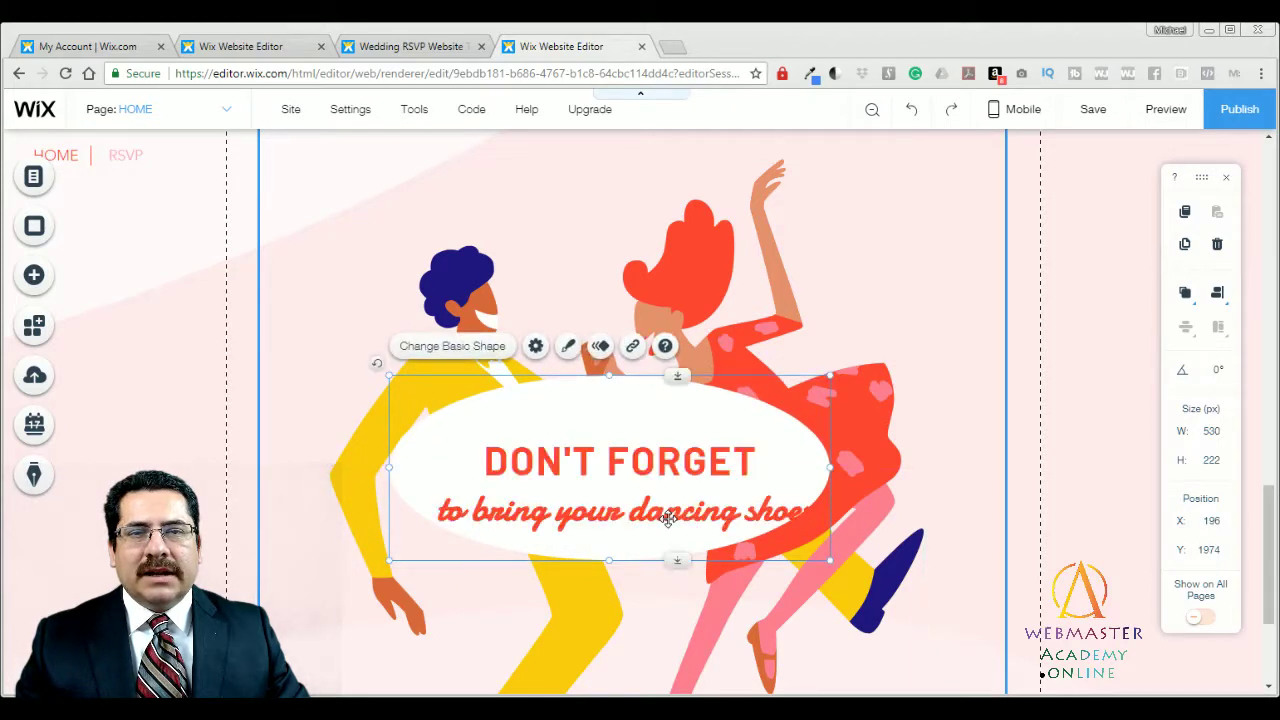
left_click_drag(686, 414, 689, 429)
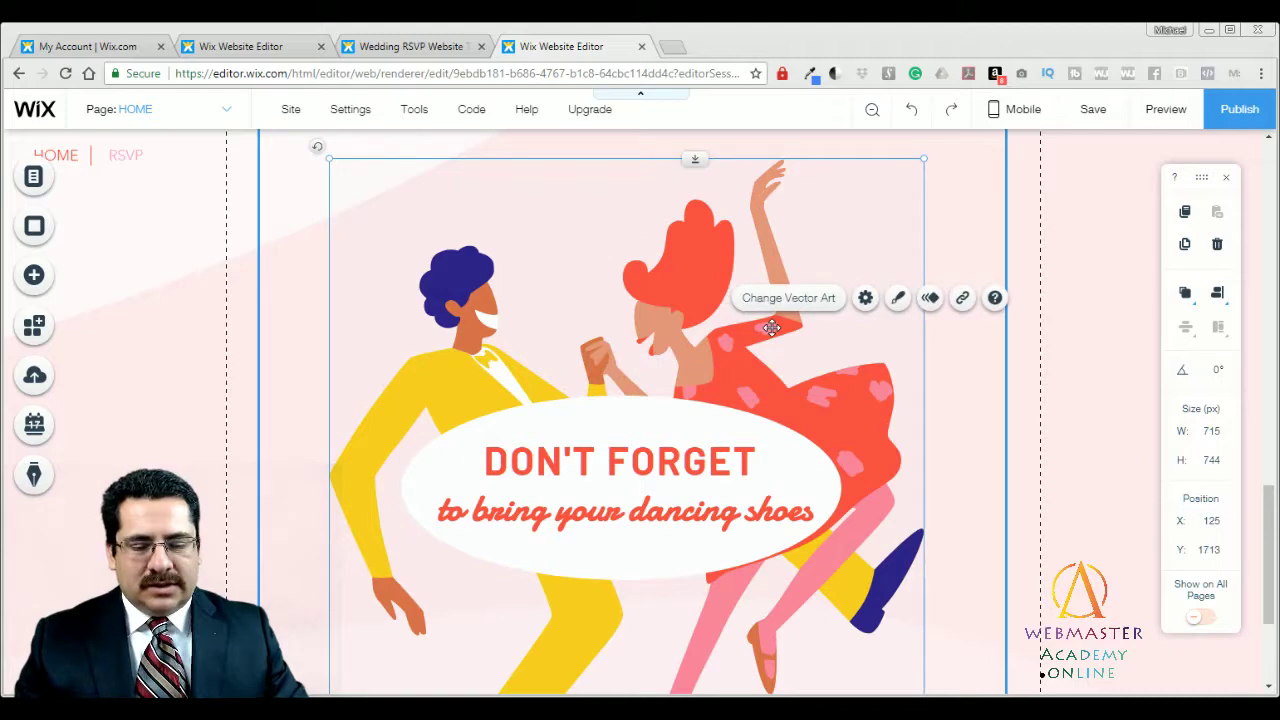
Try deleting the dancing couple illustration behind the DON'T FORGET text.
key("Delete")
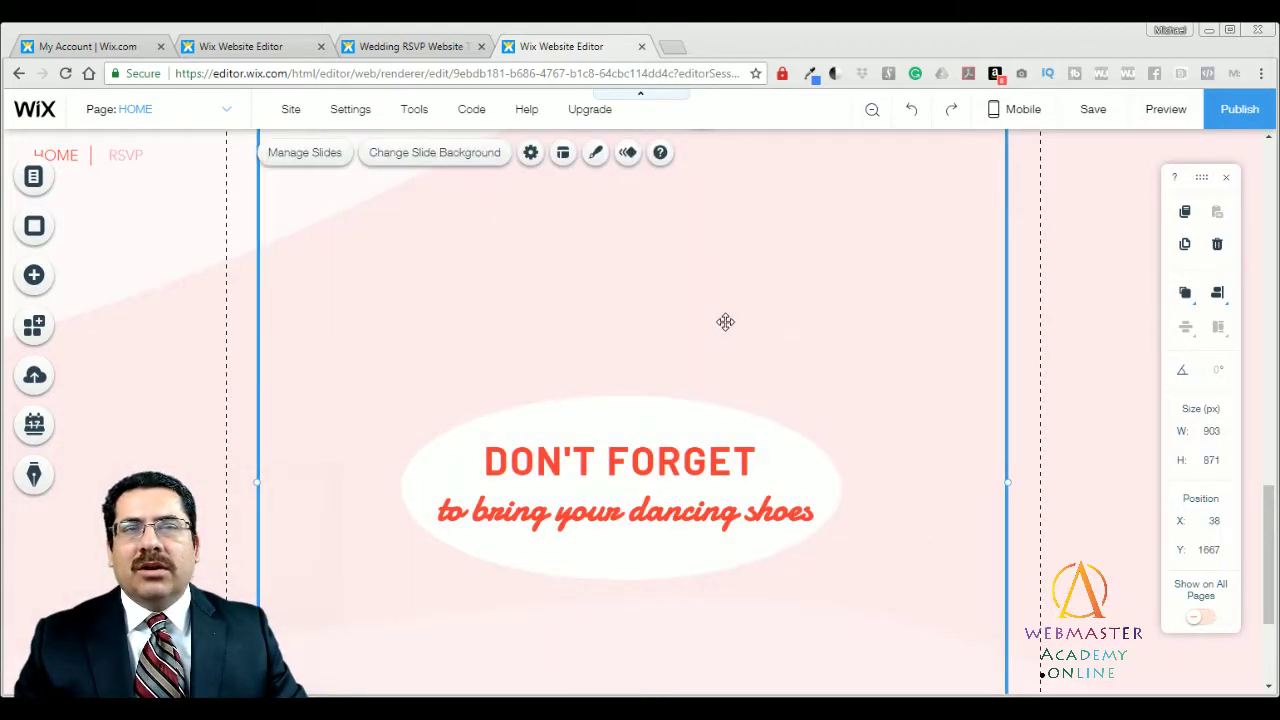
scroll(655, 370, "up", 4)
scroll(655, 370, "up", 1)
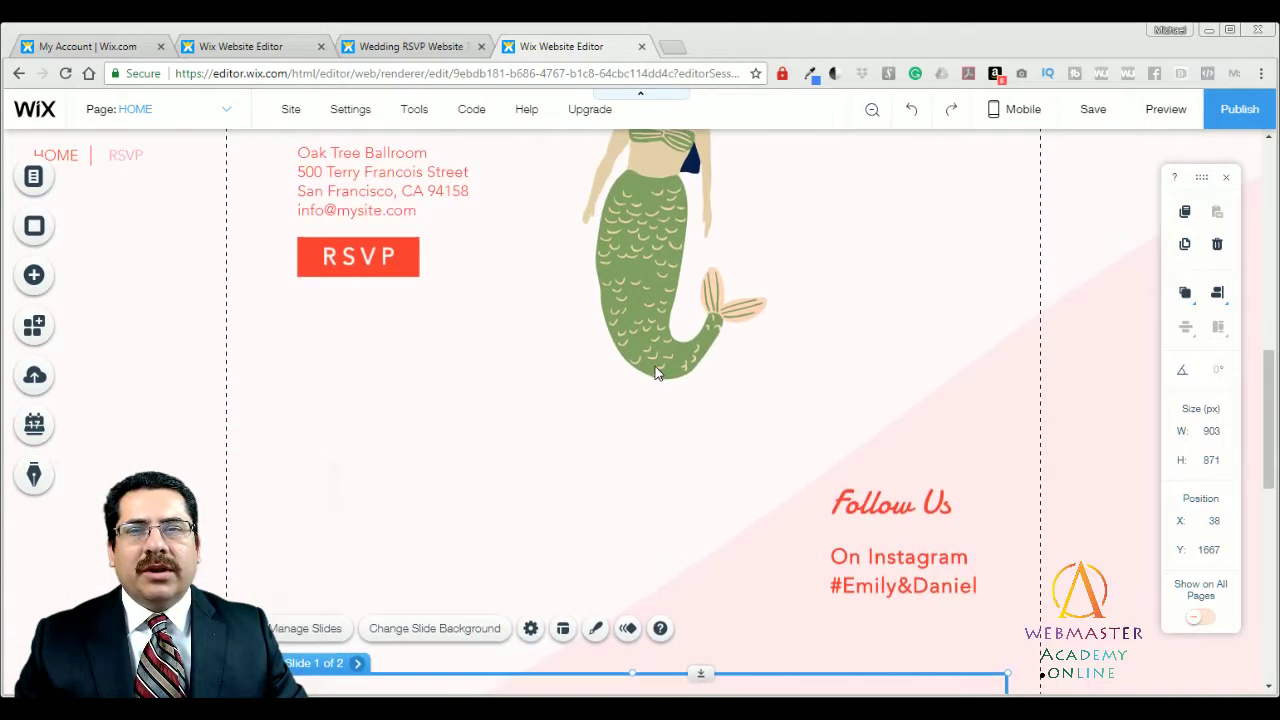
scroll(705, 446, "up", 1)
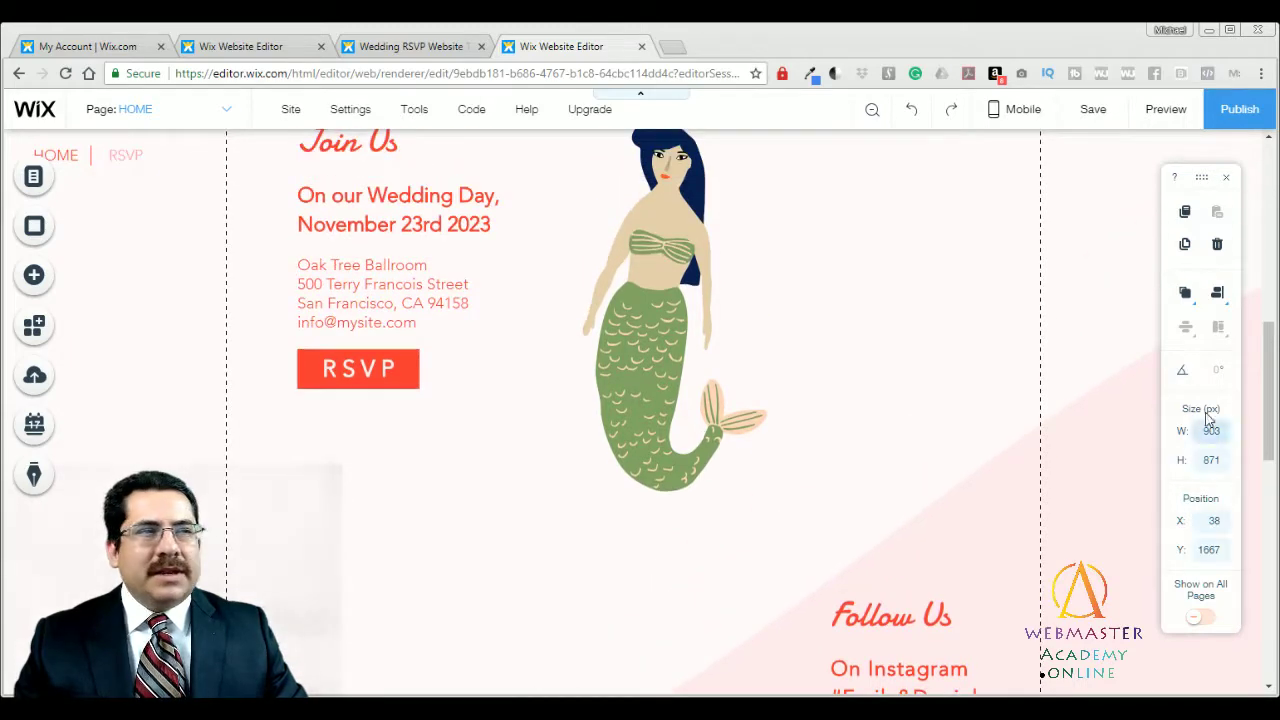
left_click_drag(1268, 350, 1270, 498)
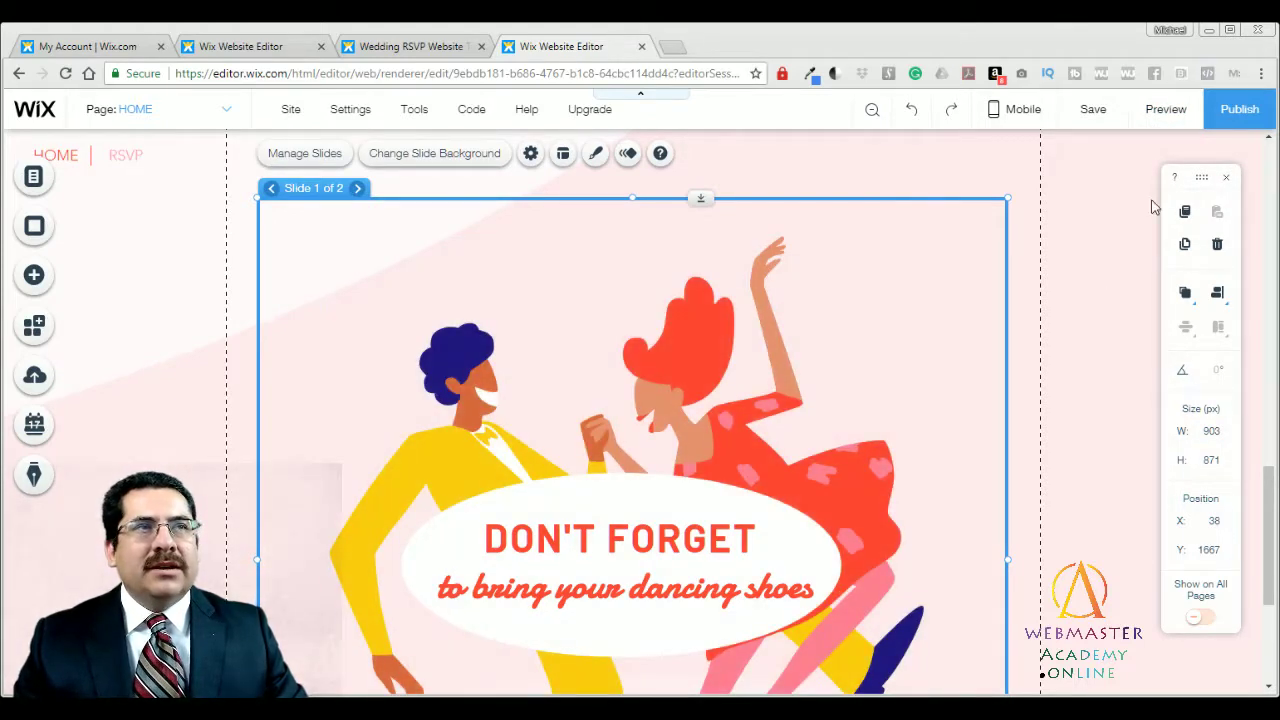
Save the changes and review the whole page in preview mode down to the DON'T FORGET section.
key("ctrl+s")
left_click(1160, 112)
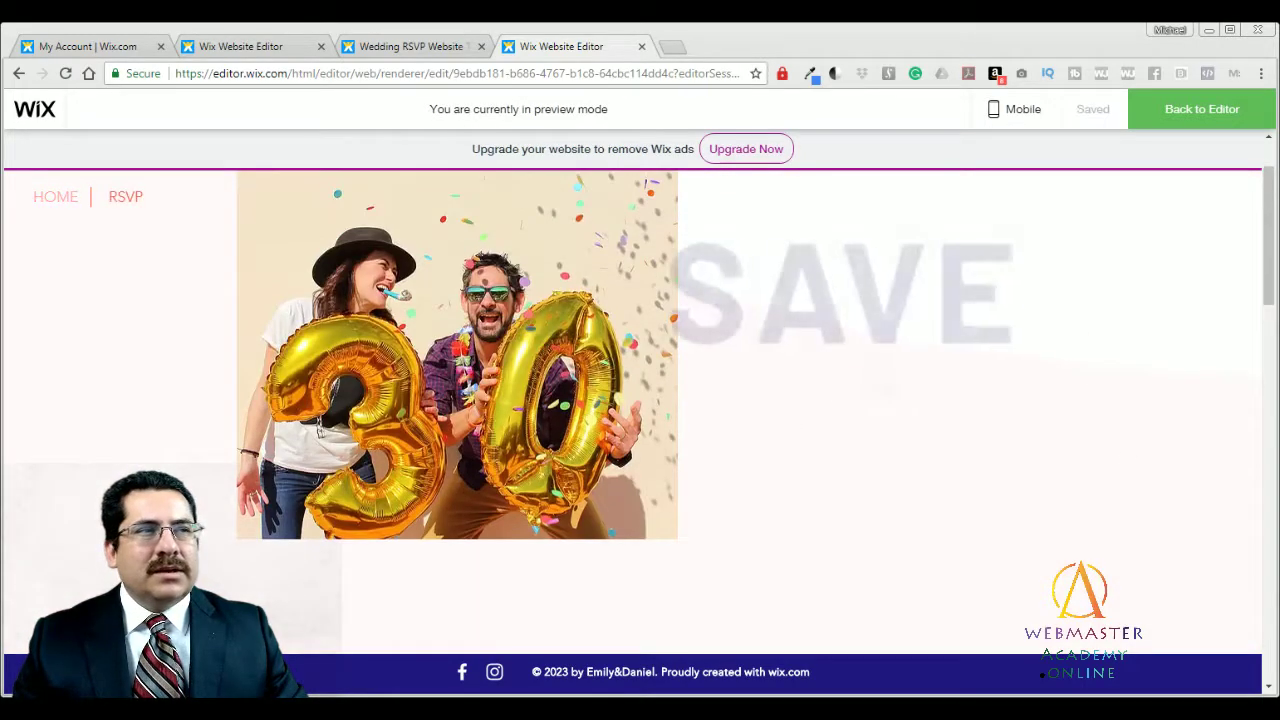
left_click_drag(1266, 290, 1257, 614)
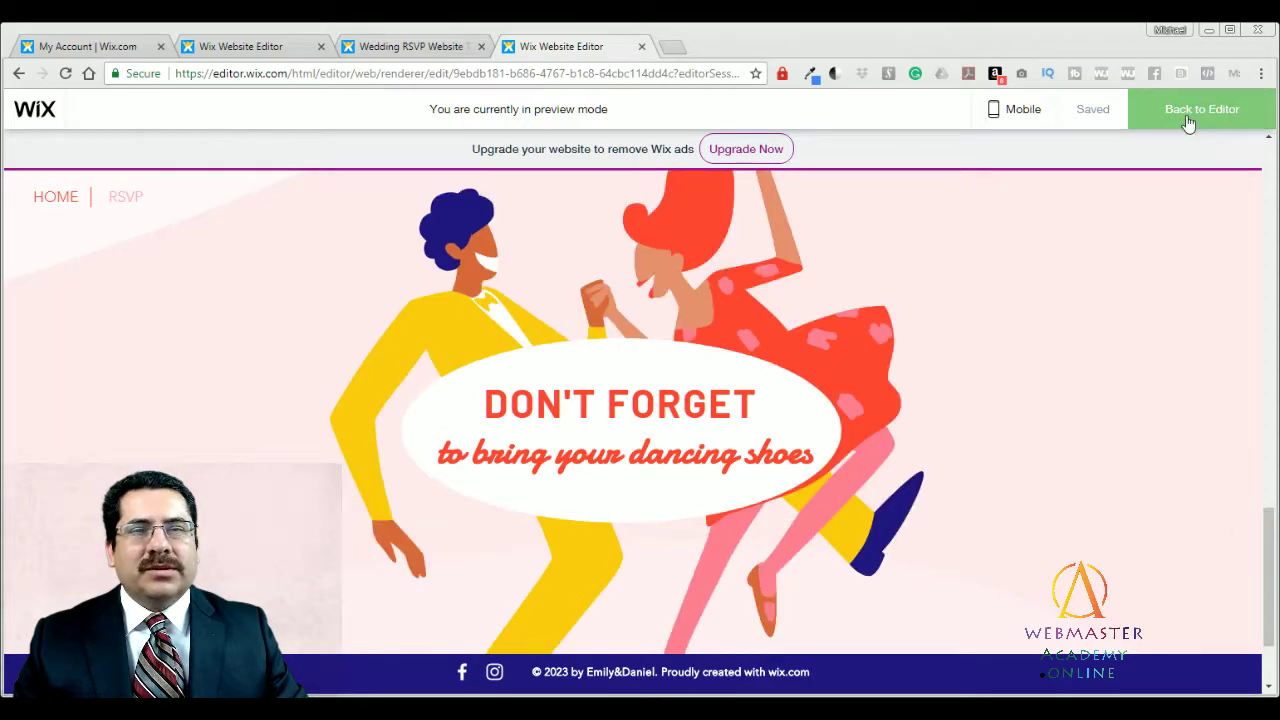
Return to the editor and compare the two slides of the dancing couple slideshow in the DON'T FORGET section.
left_click(1195, 112)
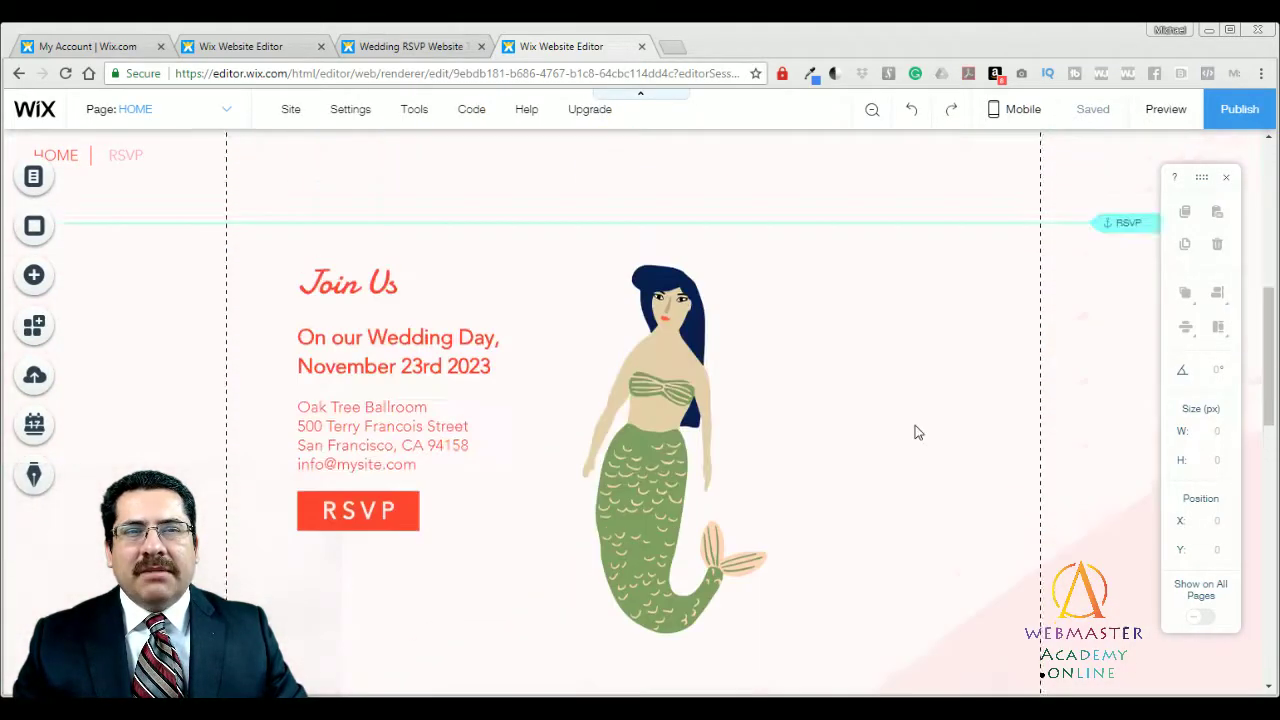
scroll(917, 432, "down", 8)
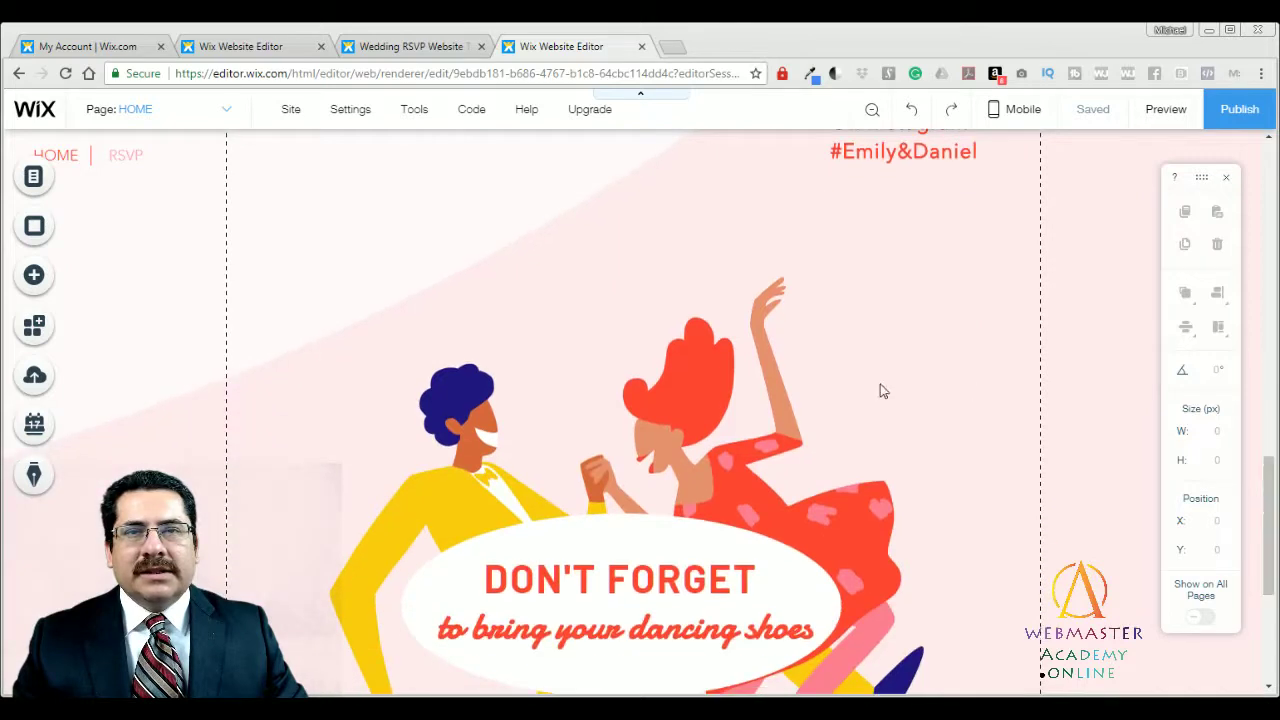
left_click(686, 371)
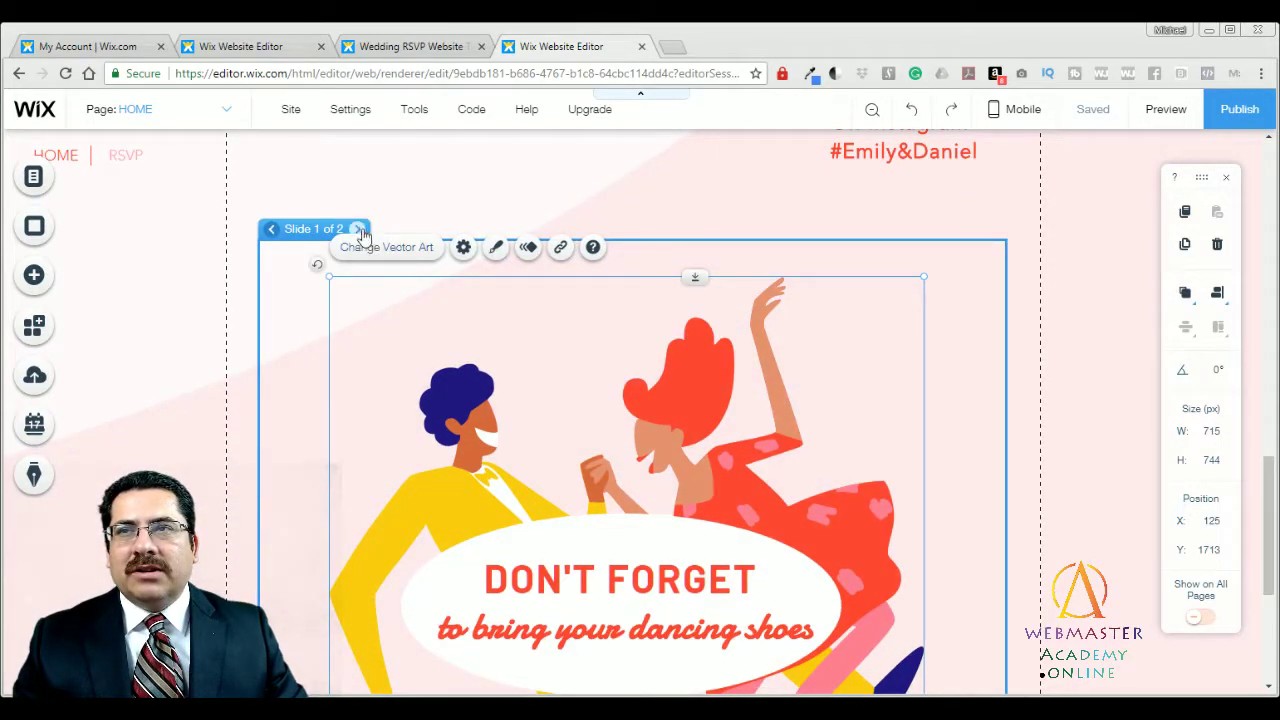
left_click(359, 230)
left_click(270, 230)
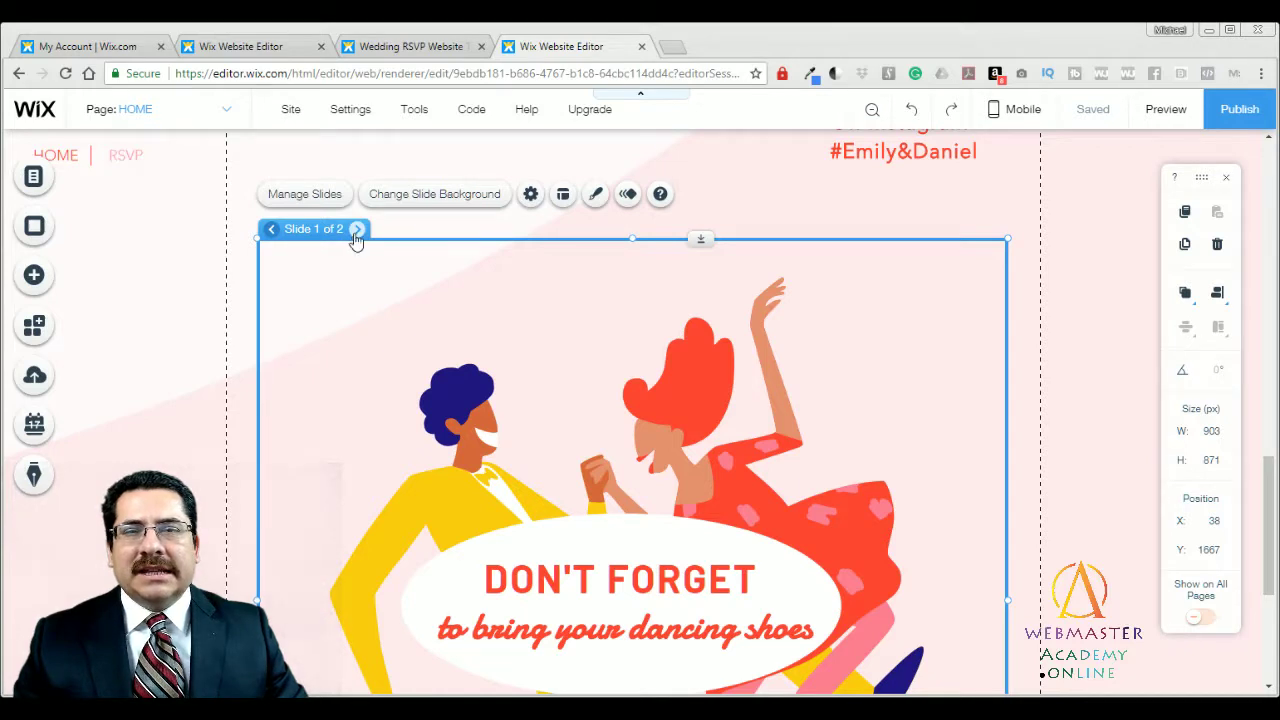
left_click(357, 230)
left_click(483, 357)
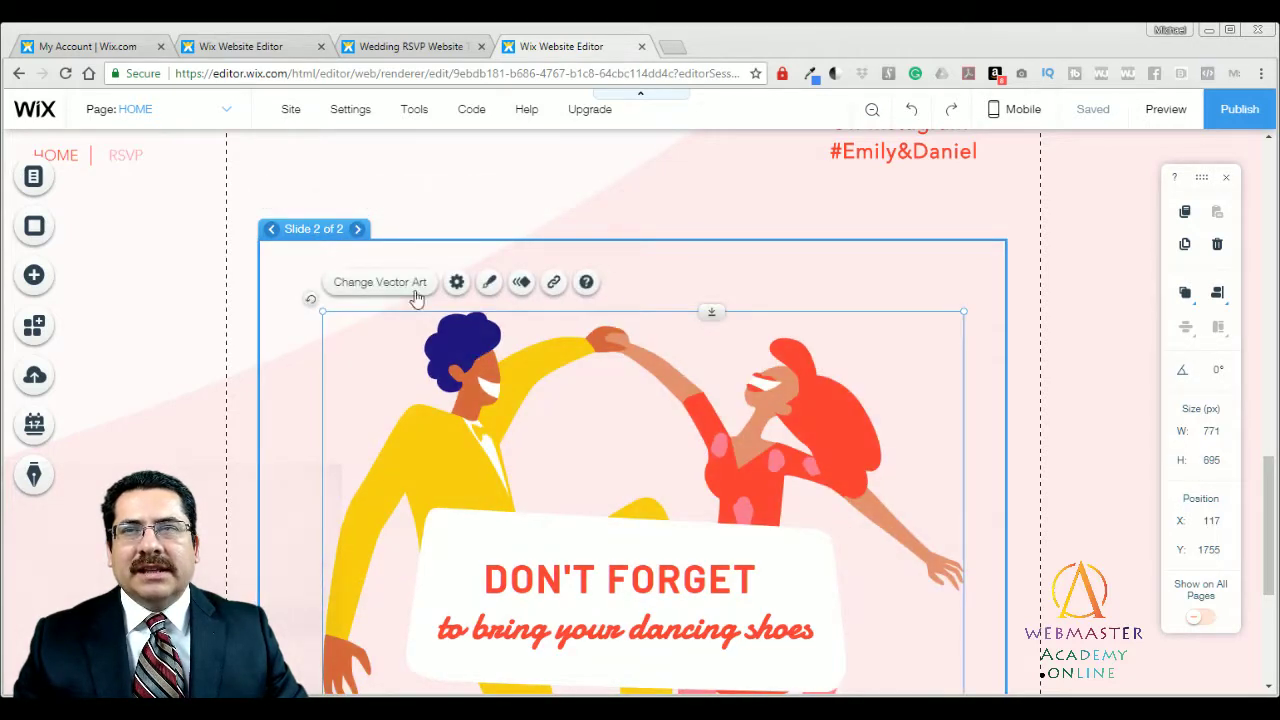
left_click(271, 230)
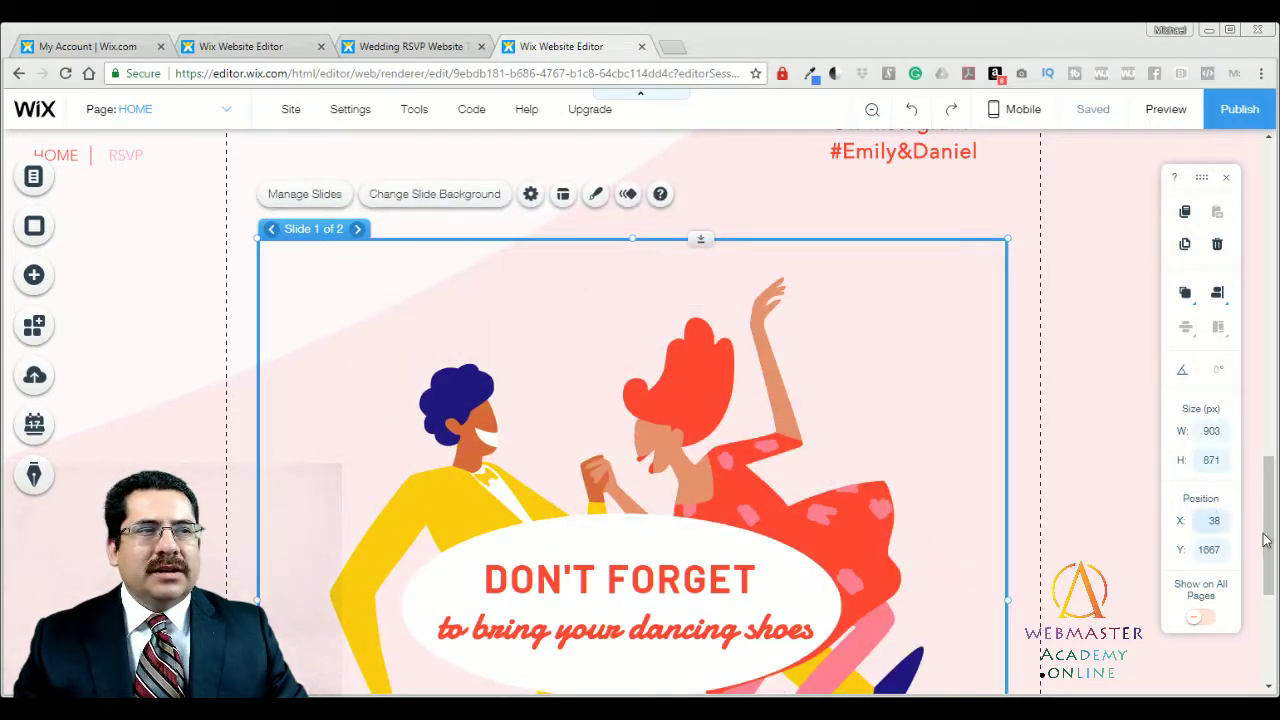
Check the dancing couple slideshow's autoplay settings and switch to its second slide and back to the first.
left_click(531, 196)
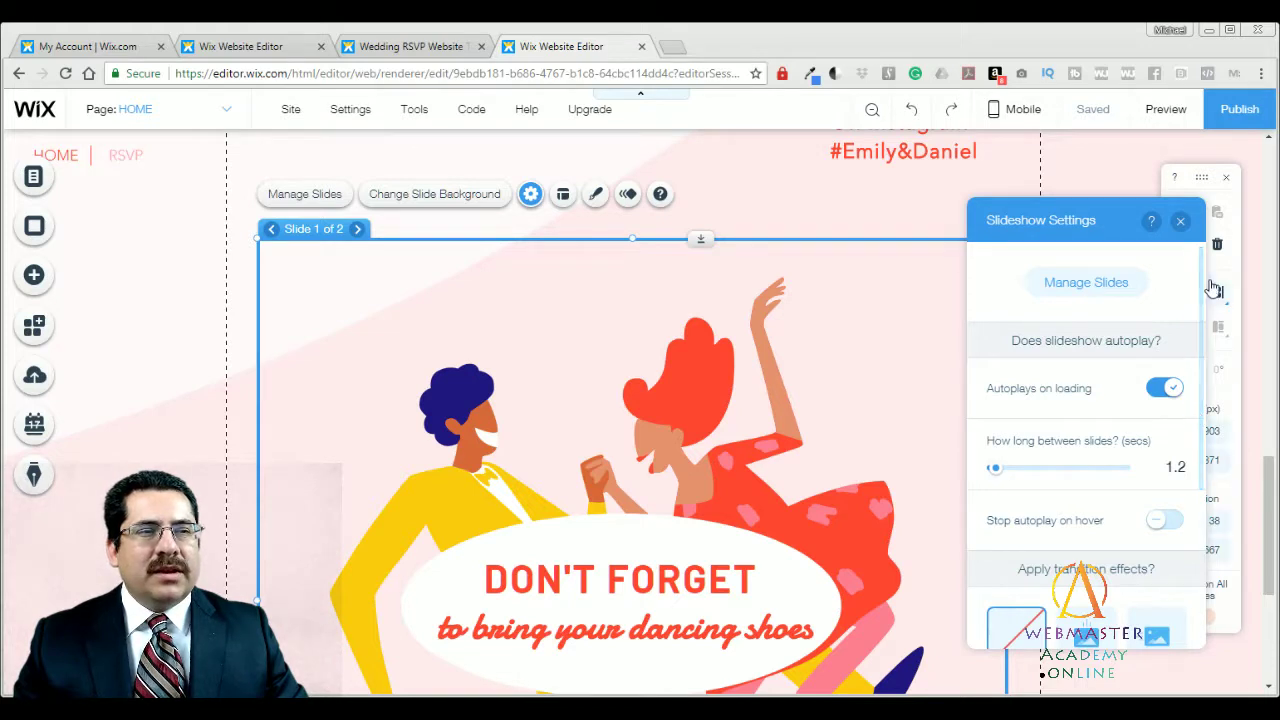
left_click(1180, 222)
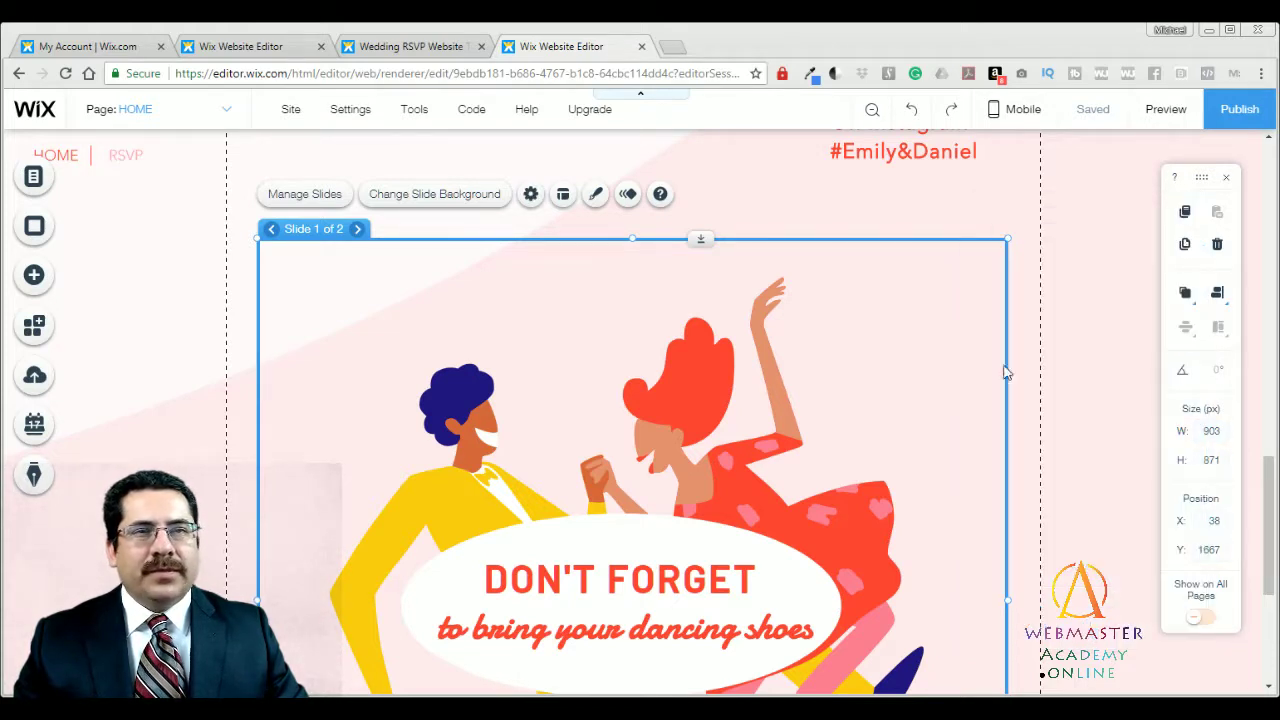
left_click(1072, 415)
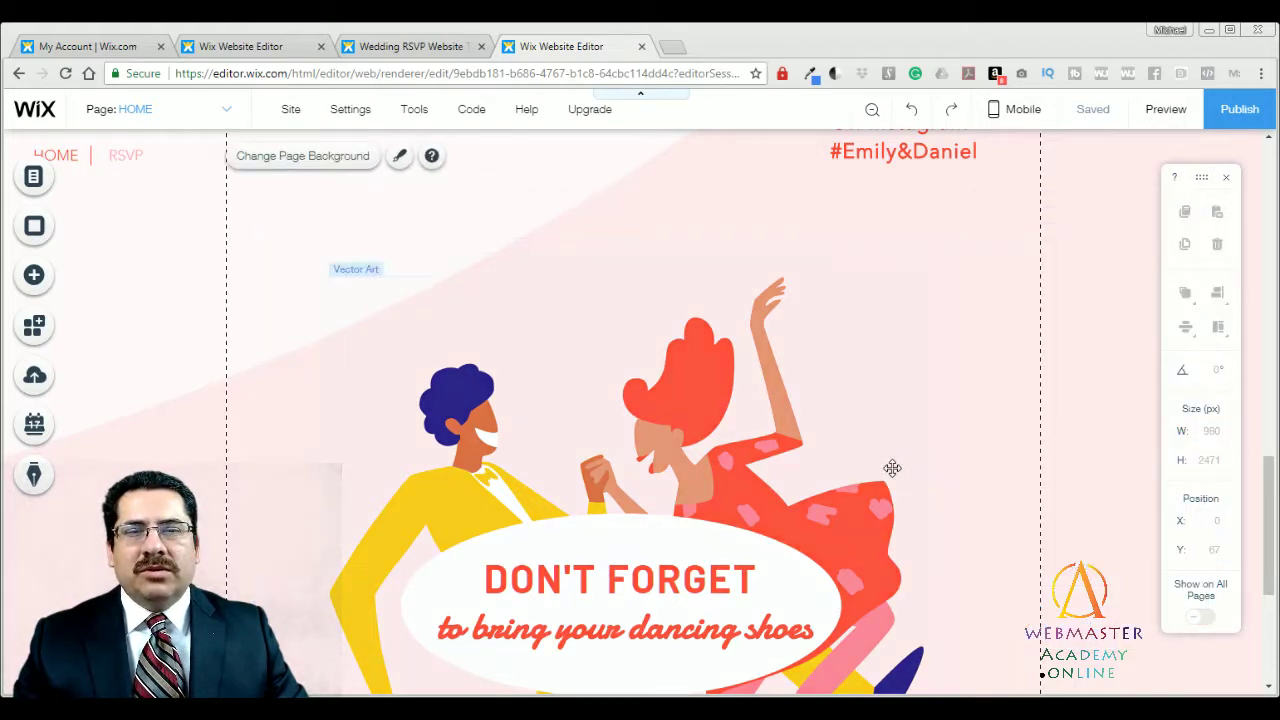
mouse_move(1269, 478)
left_mouse_down()
mouse_move(1269, 456)
mouse_move(1270, 487)
left_mouse_up()
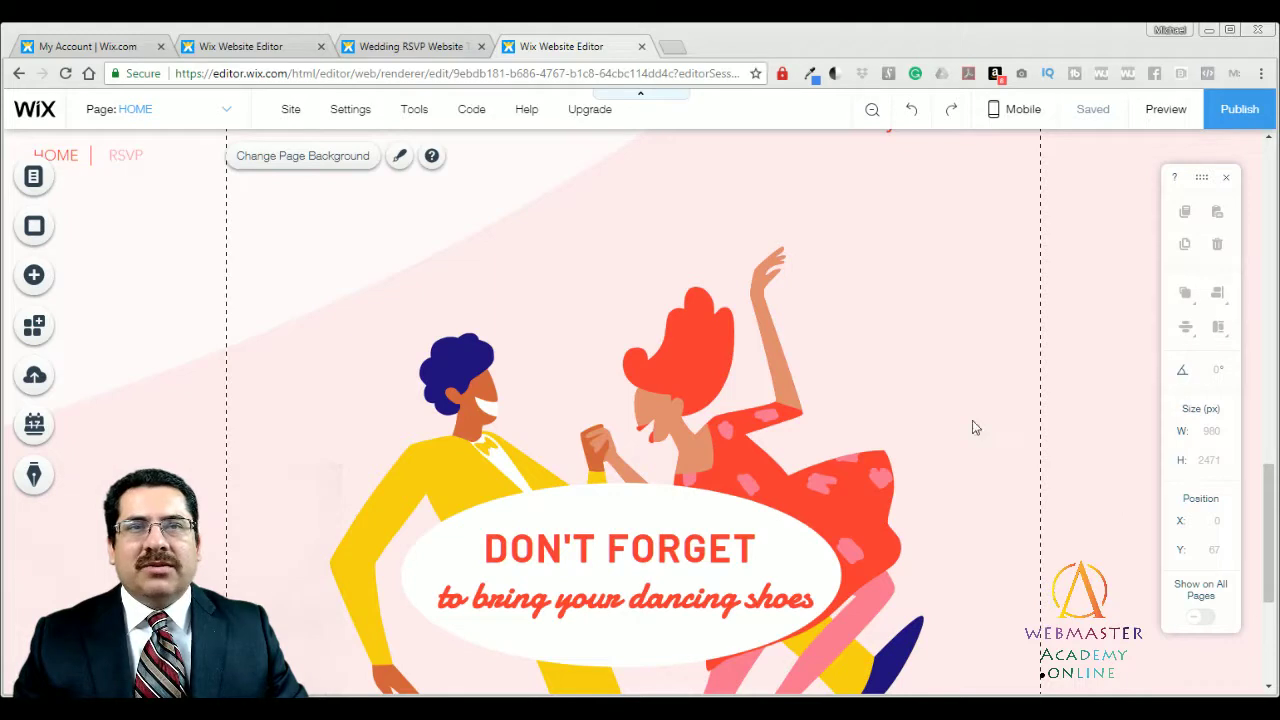
left_click(696, 371)
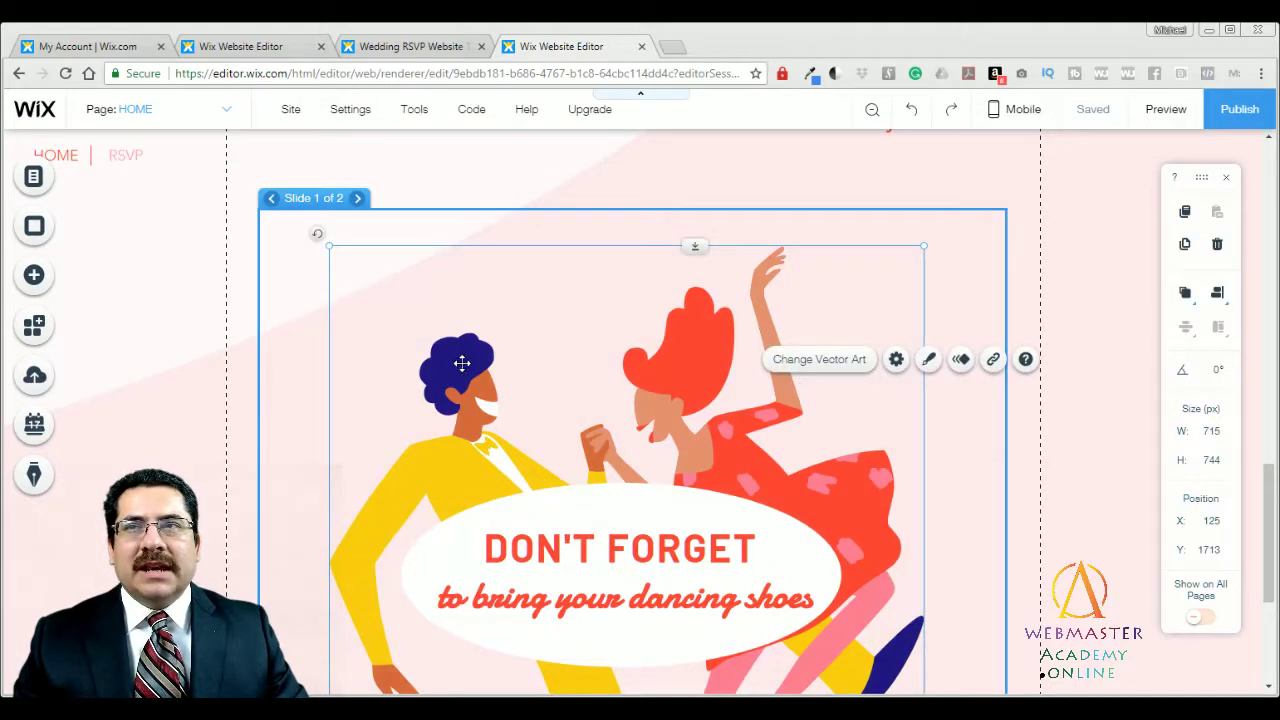
left_click(357, 198)
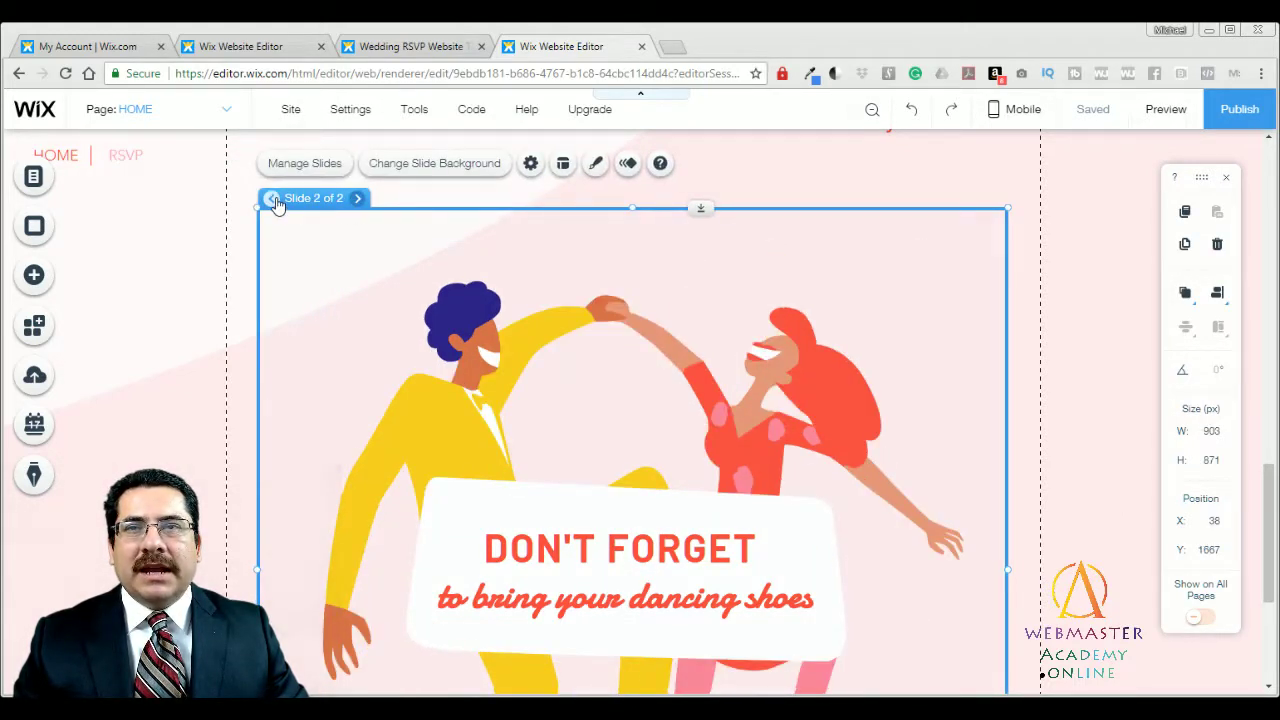
left_click(271, 198)
left_click(1074, 446)
Change the page background to the Bananas image and check it behind the headline and Join Us sections.
scroll(1042, 516, "down", 5)
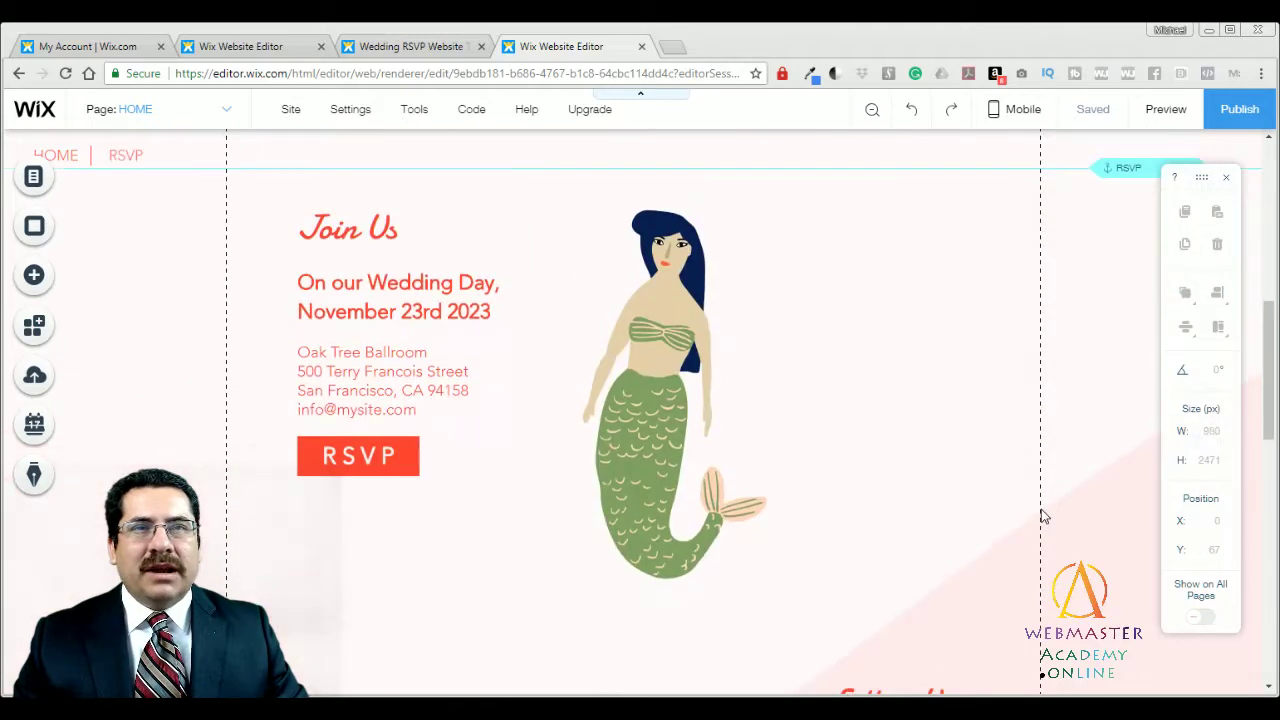
scroll(1042, 516, "up", 5)
scroll(1265, 285, "down", 1)
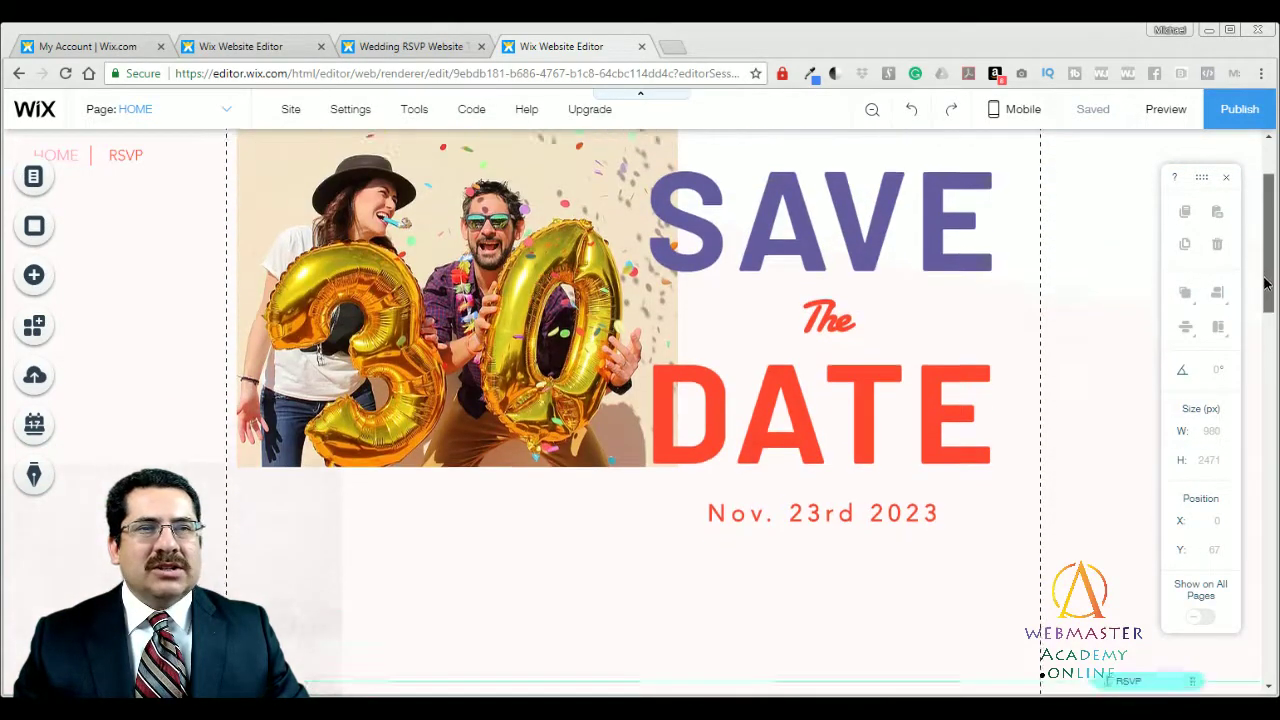
scroll(1265, 285, "down", 7)
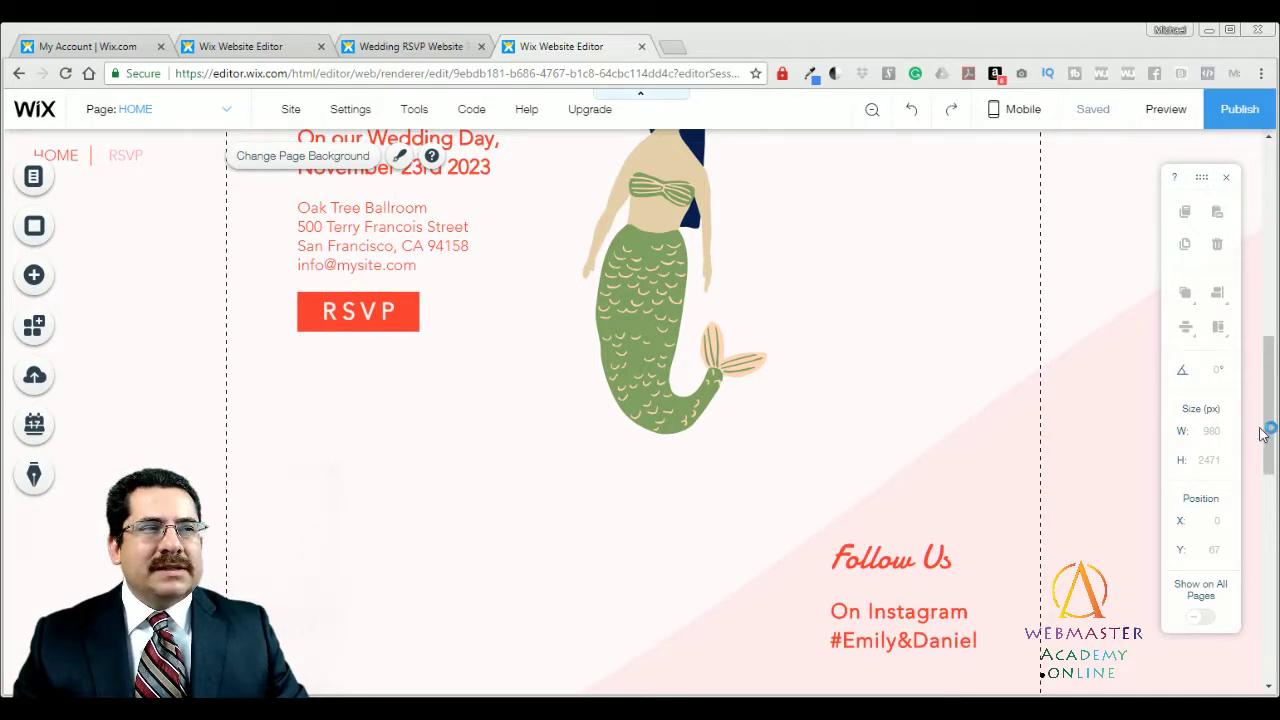
left_click_drag(1263, 432, 1268, 462)
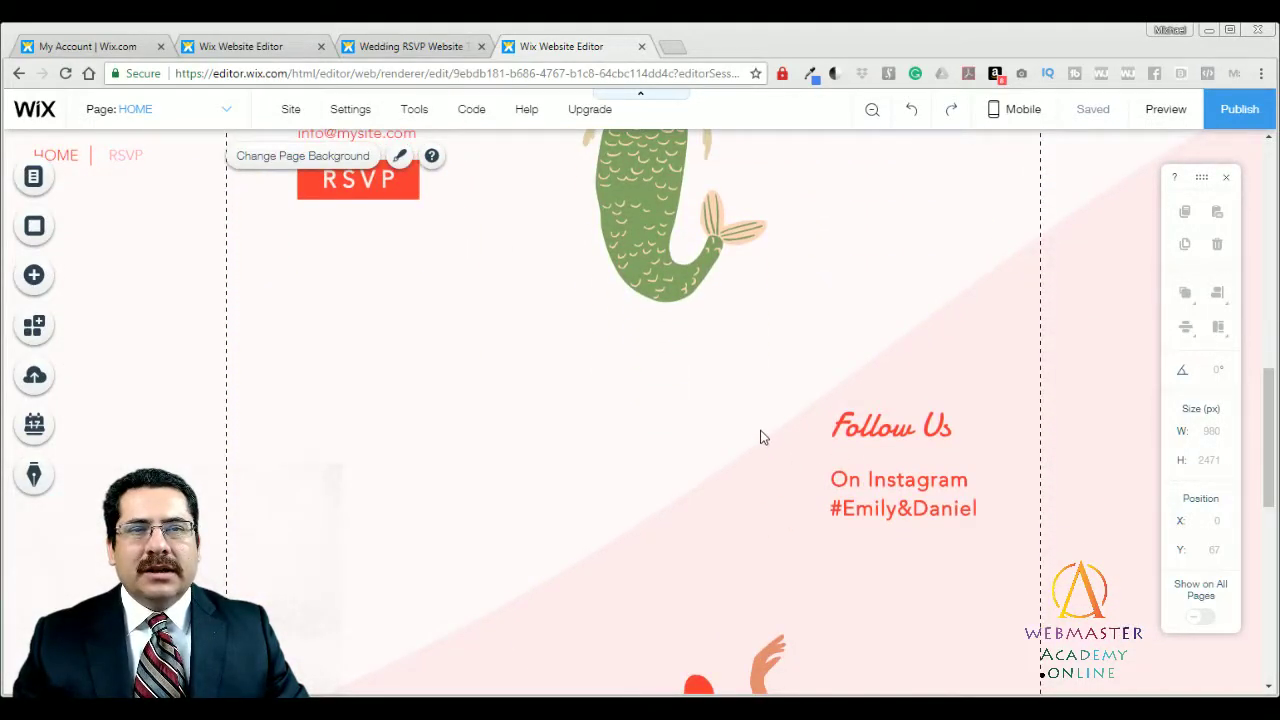
left_click(786, 411)
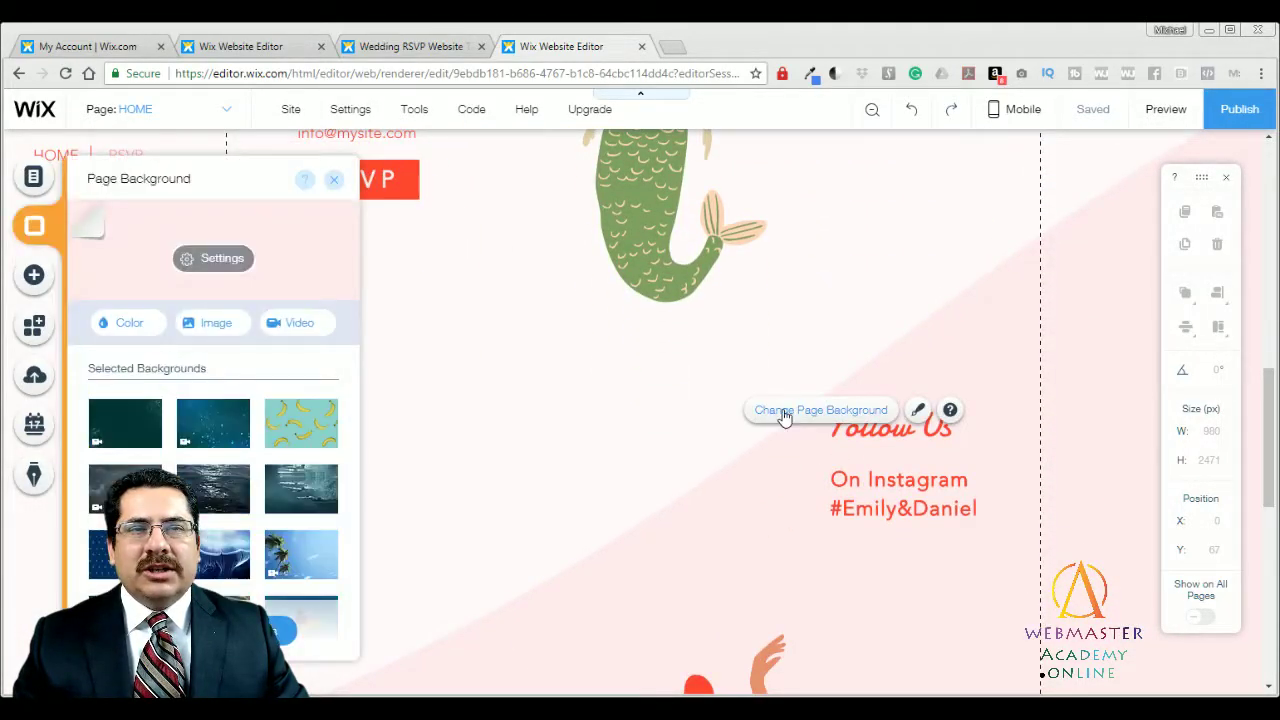
left_click(393, 431)
left_click(480, 401)
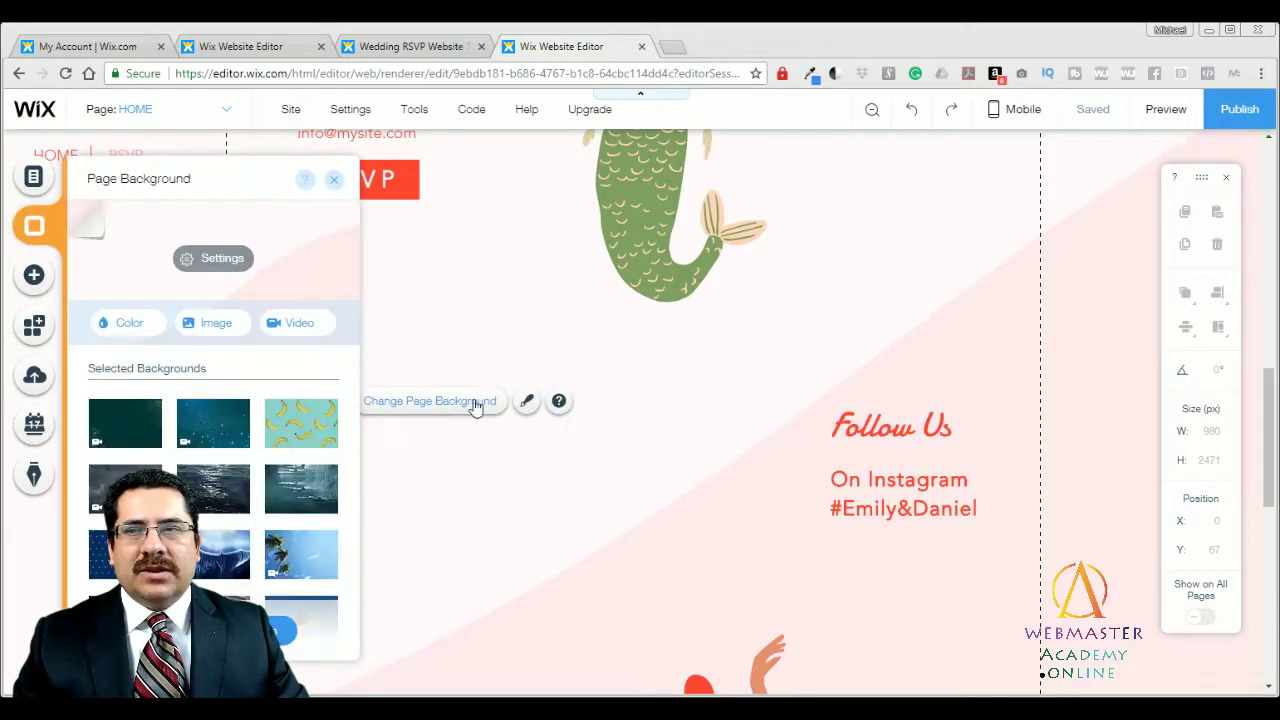
left_click(311, 414)
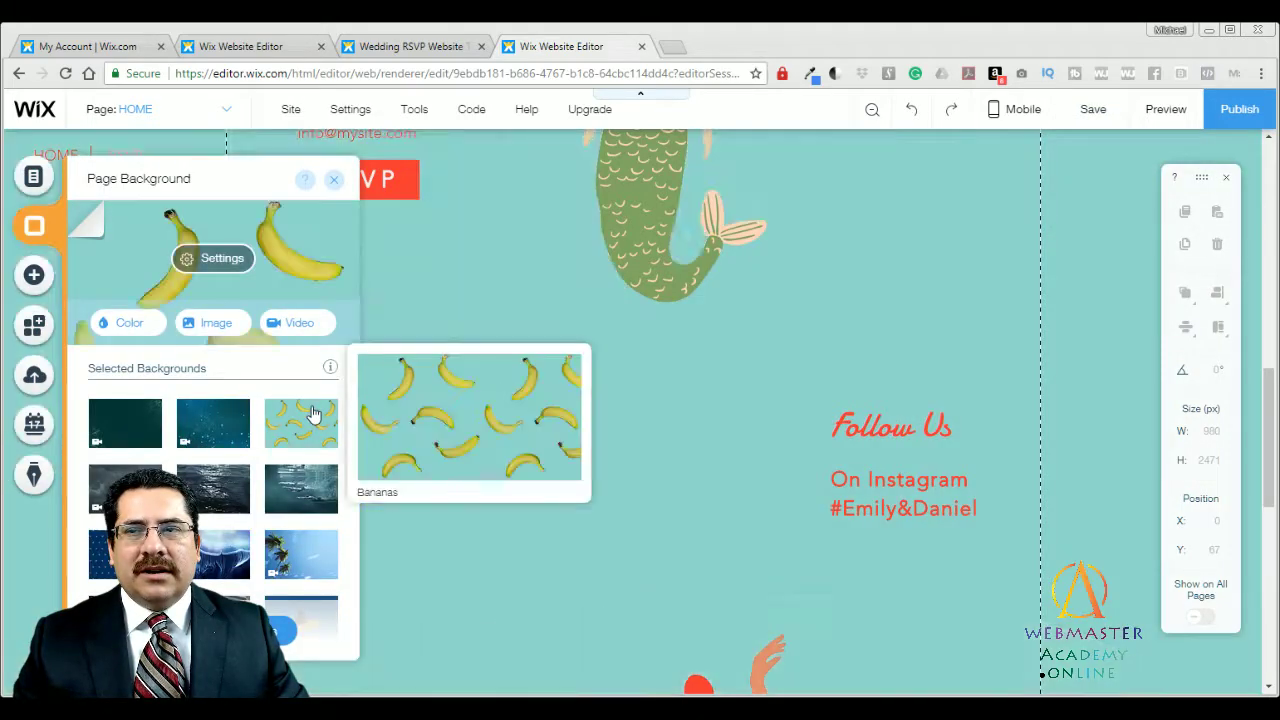
left_click(334, 184)
left_click_drag(1268, 440, 1258, 203)
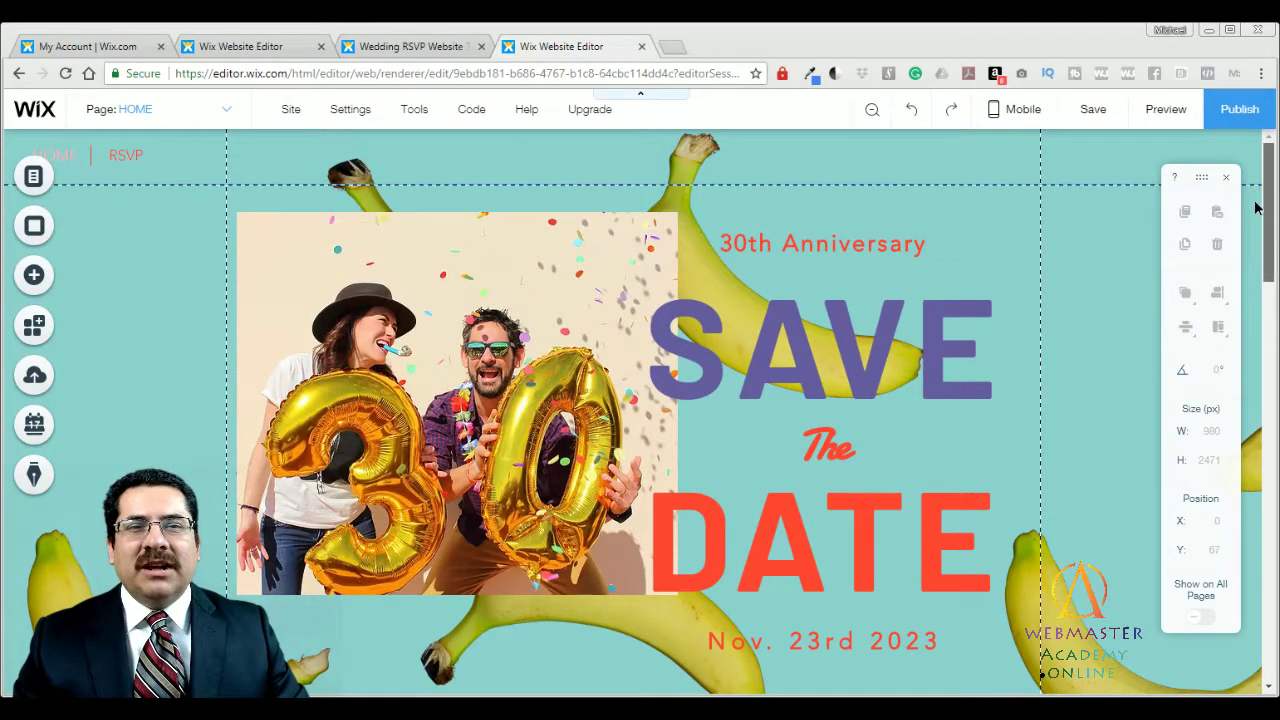
left_click_drag(1258, 207, 1268, 326)
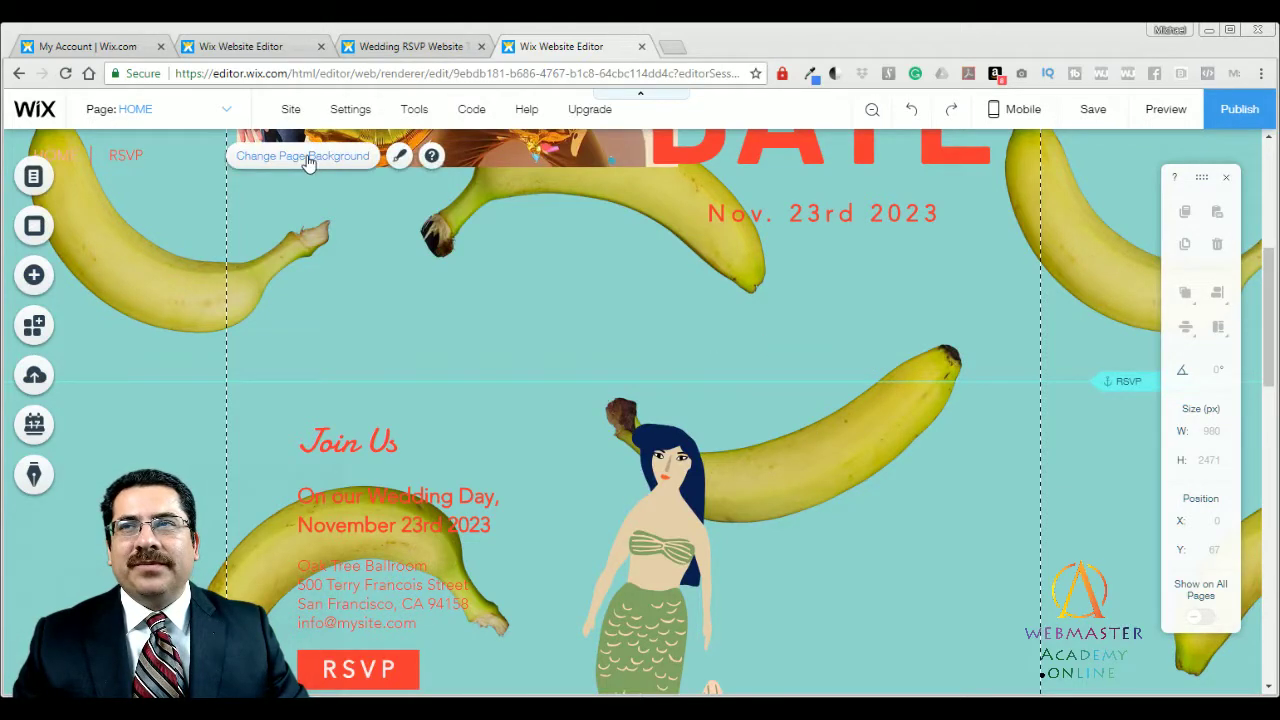
Try the medium purple site color and the dark blue dotted pattern as the page background.
left_click(309, 160)
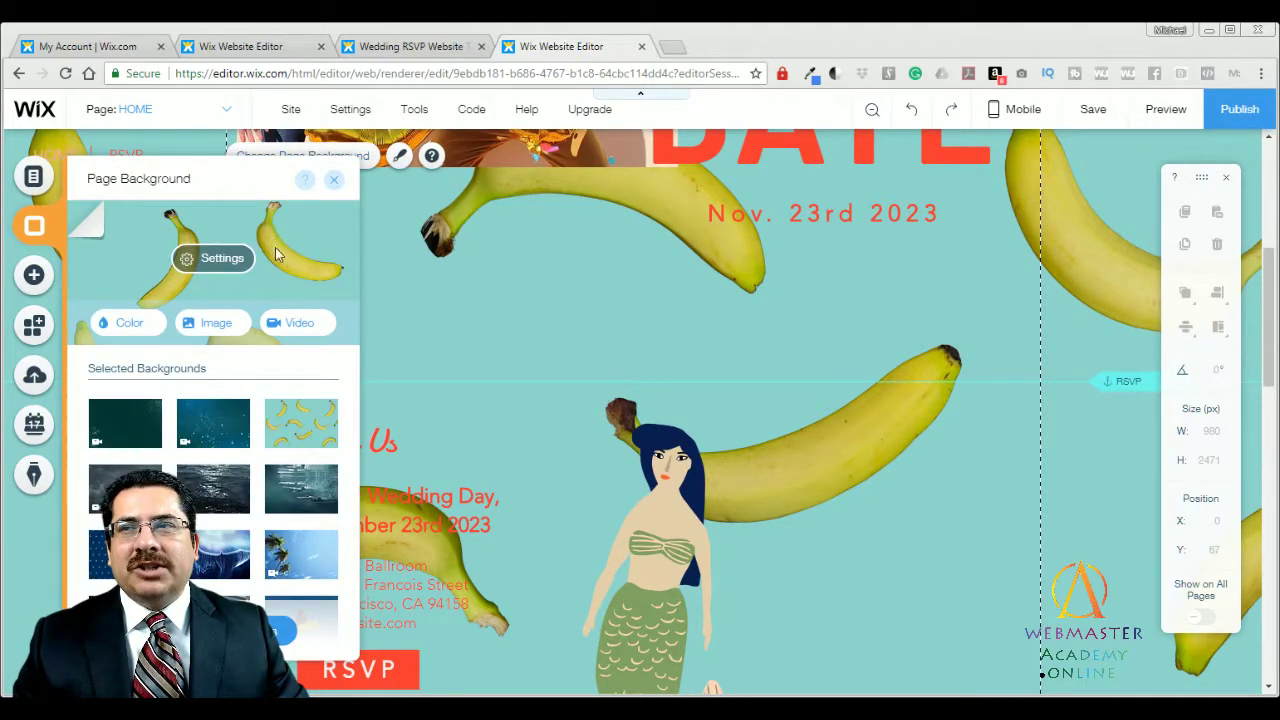
left_click(127, 330)
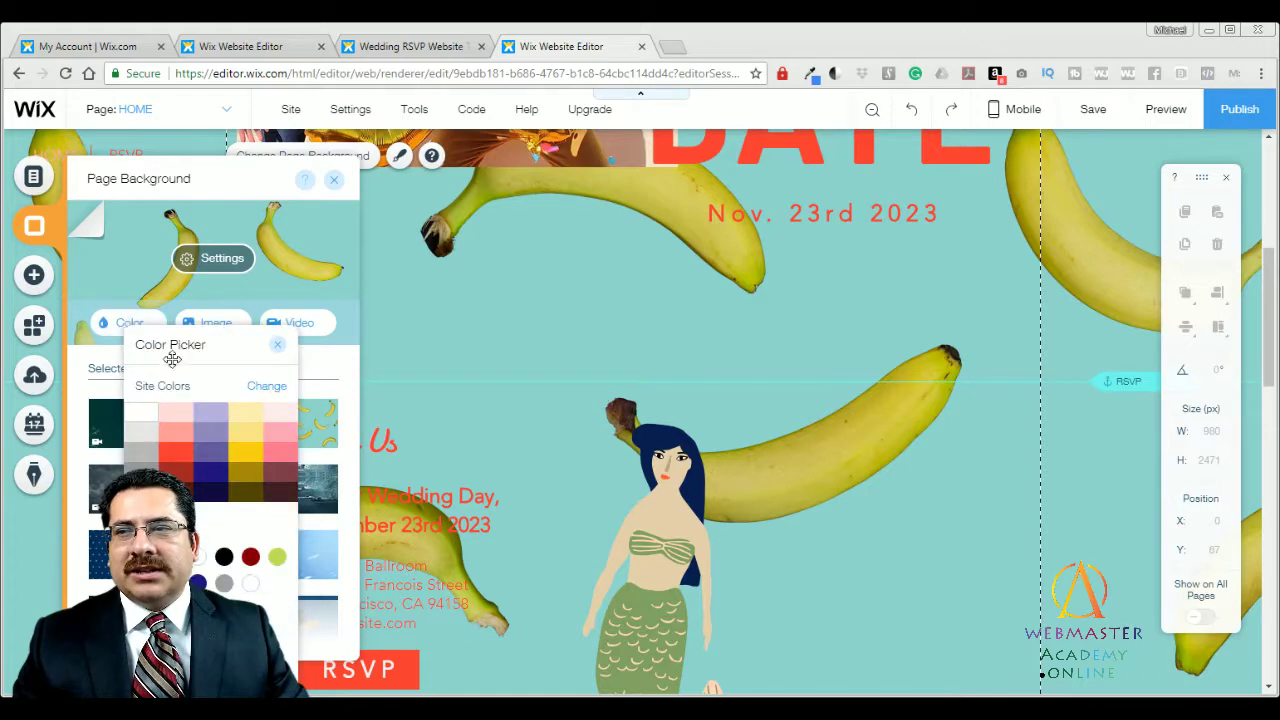
left_click(218, 443)
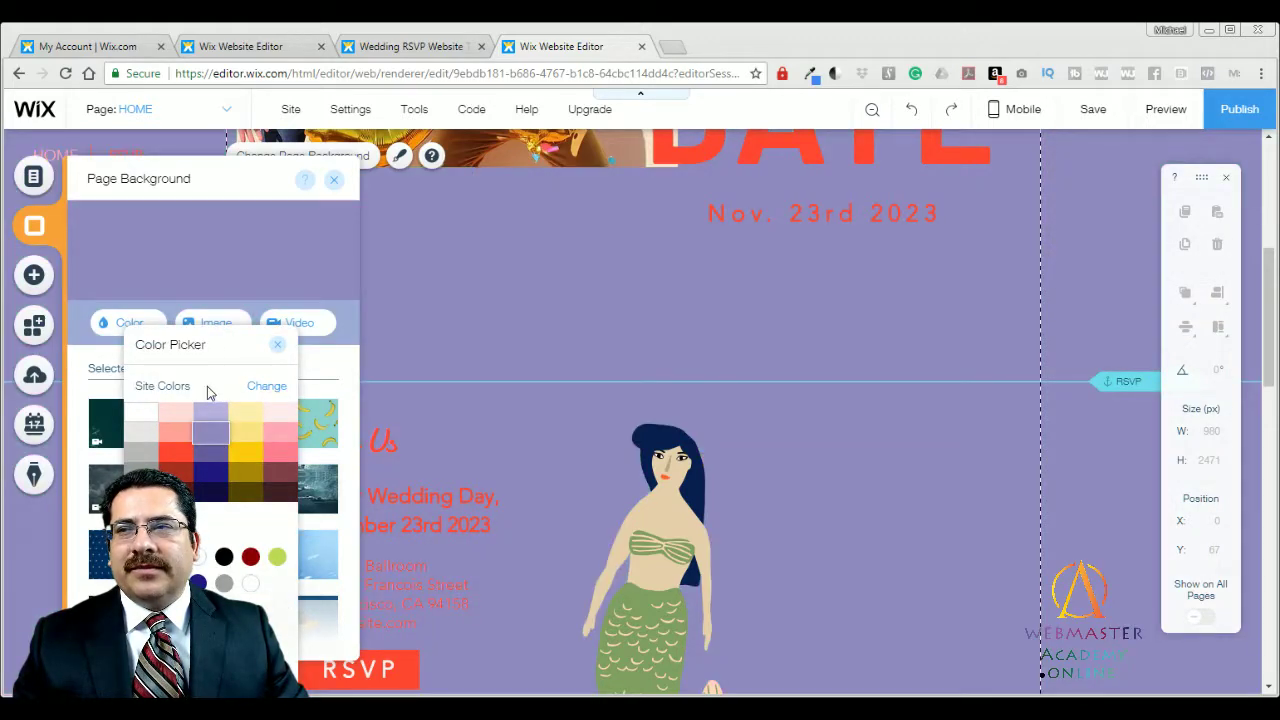
left_click(244, 295)
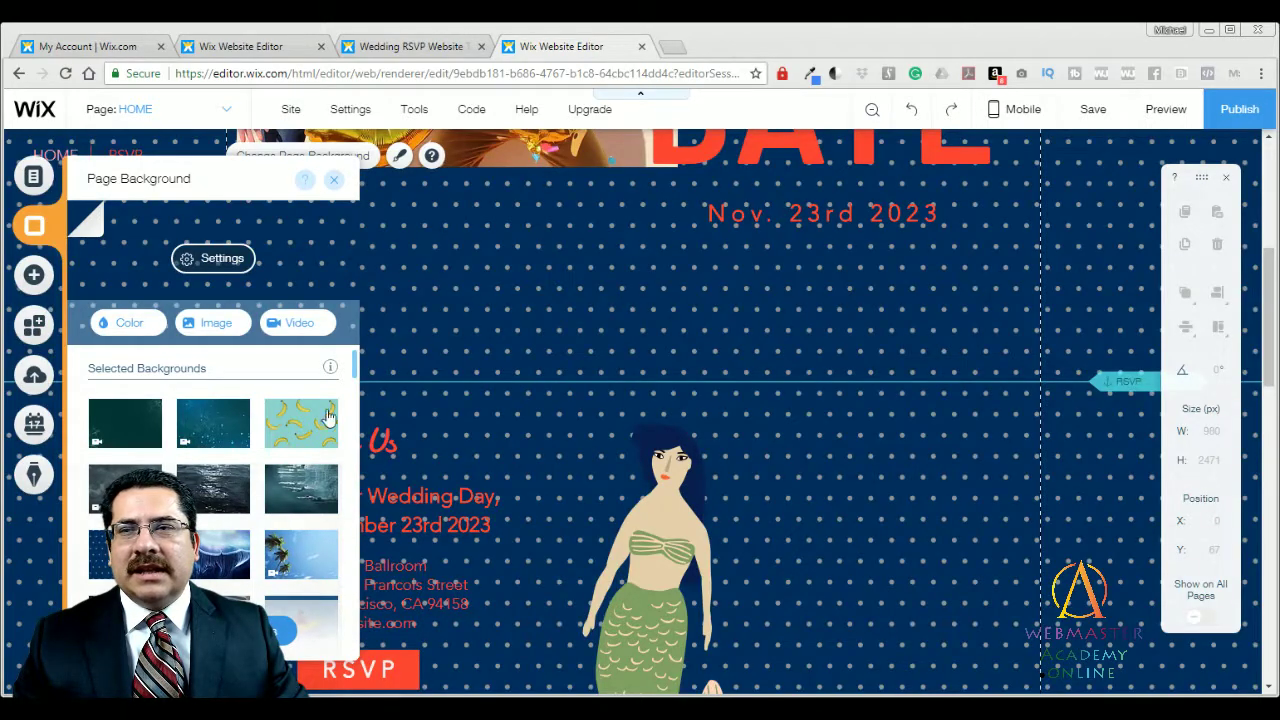
Set the page background to the dark record player needle video from the selected backgrounds.
scroll(358, 387, "down", 3)
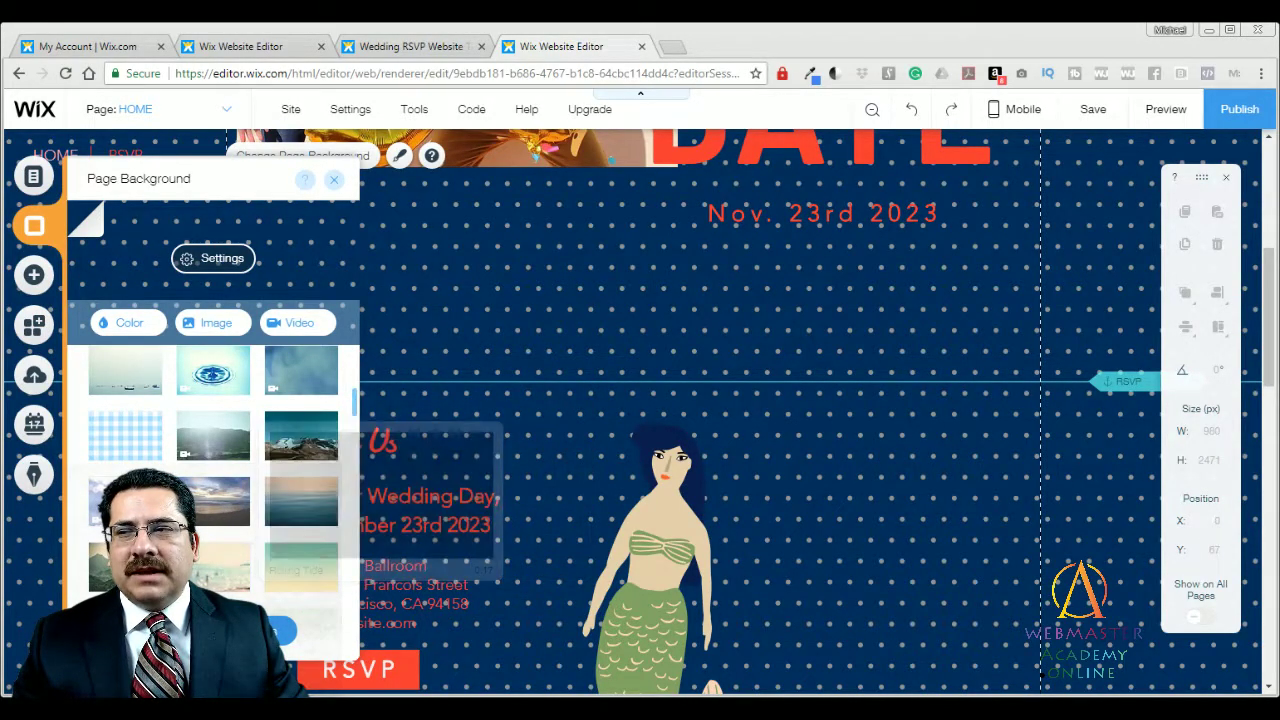
scroll(240, 480, "down", 2)
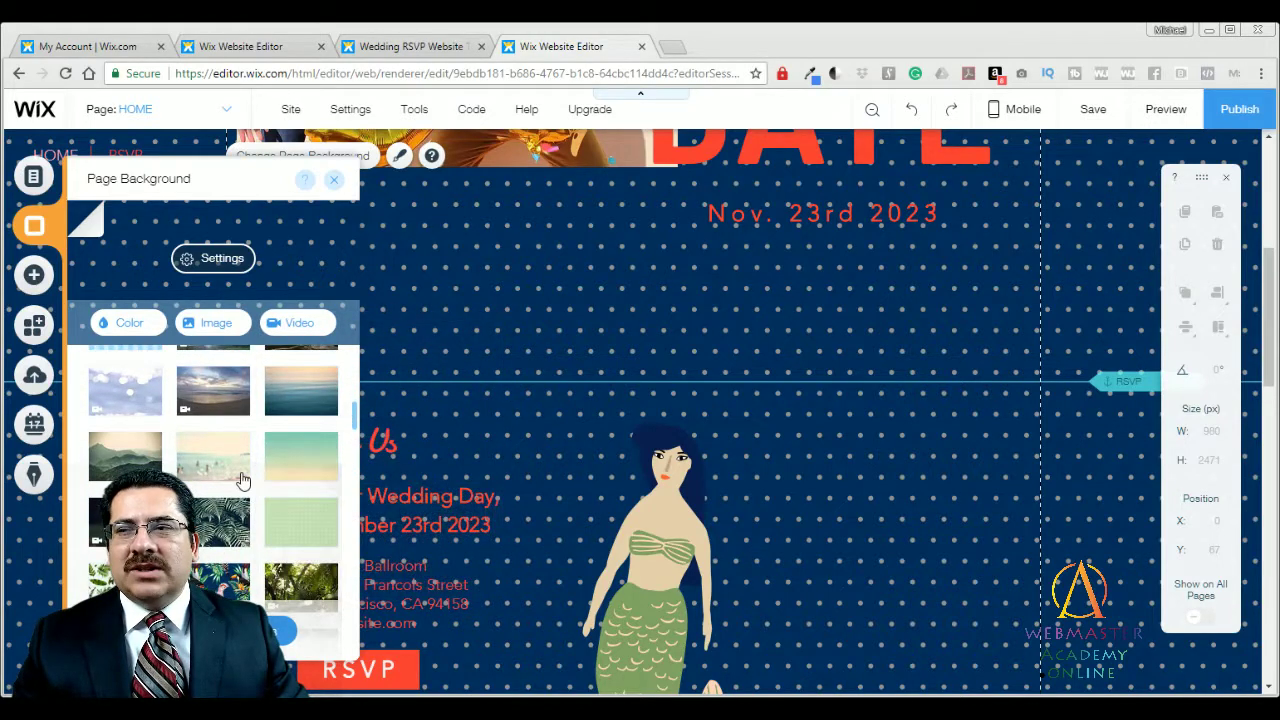
left_click(288, 470)
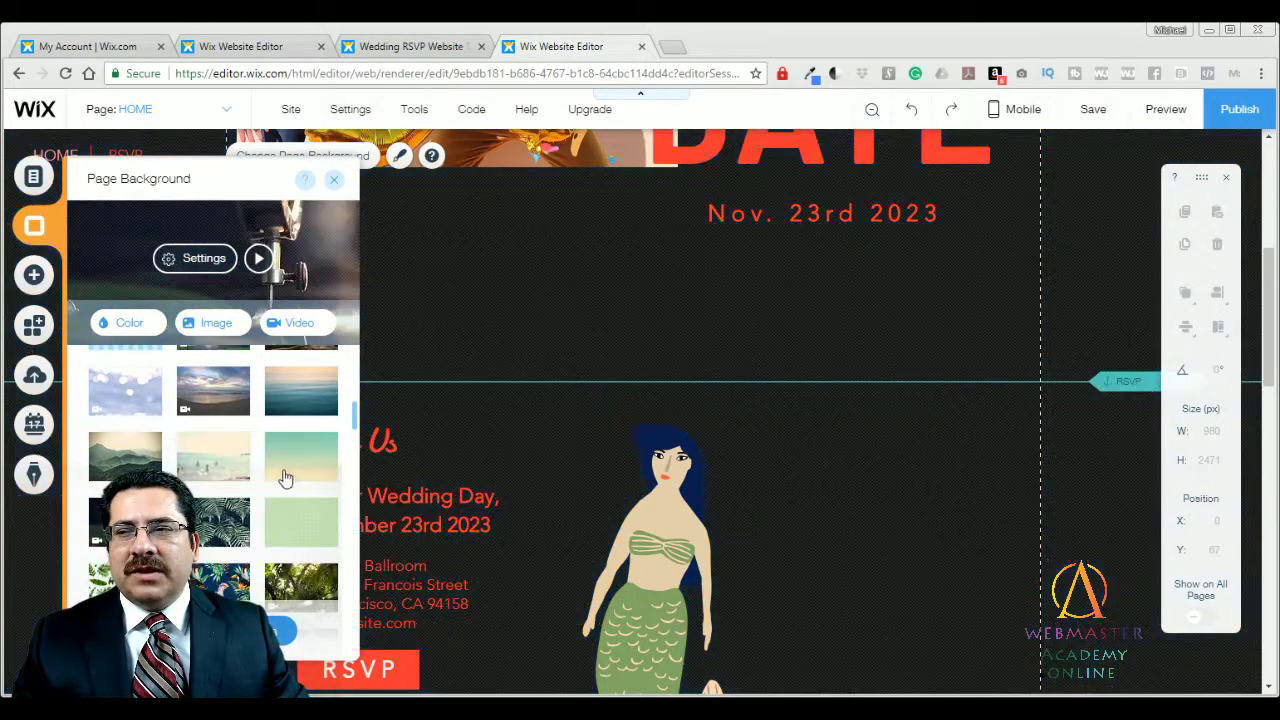
left_click(336, 181)
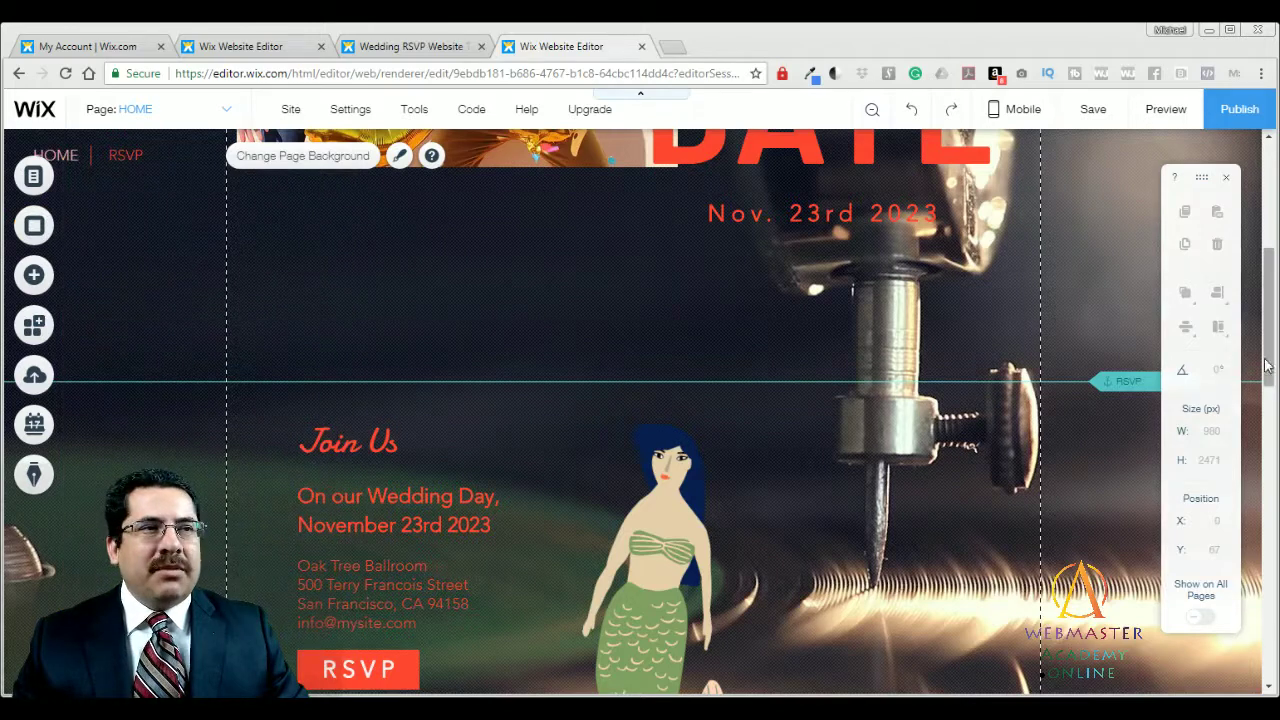
scroll(1272, 355, "up", 4)
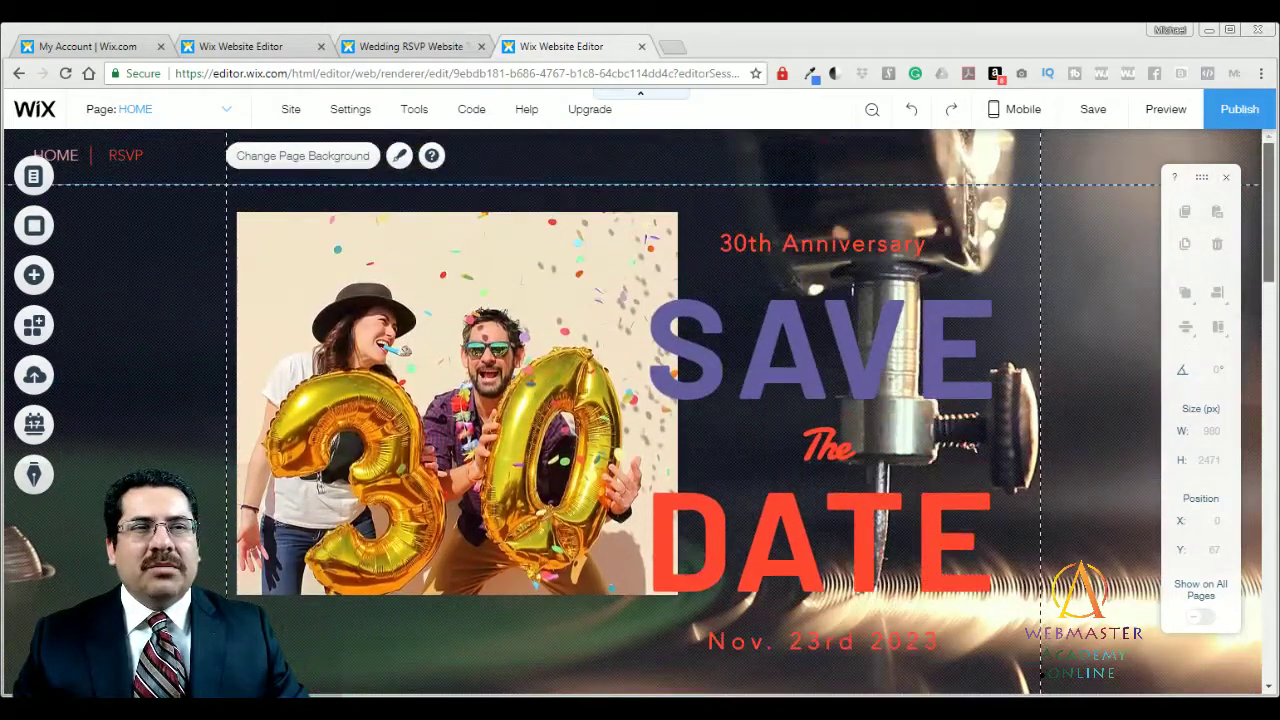
Preview the page with its new background down to the DON'T FORGET section, save the site and return to the editor.
left_click(1166, 112)
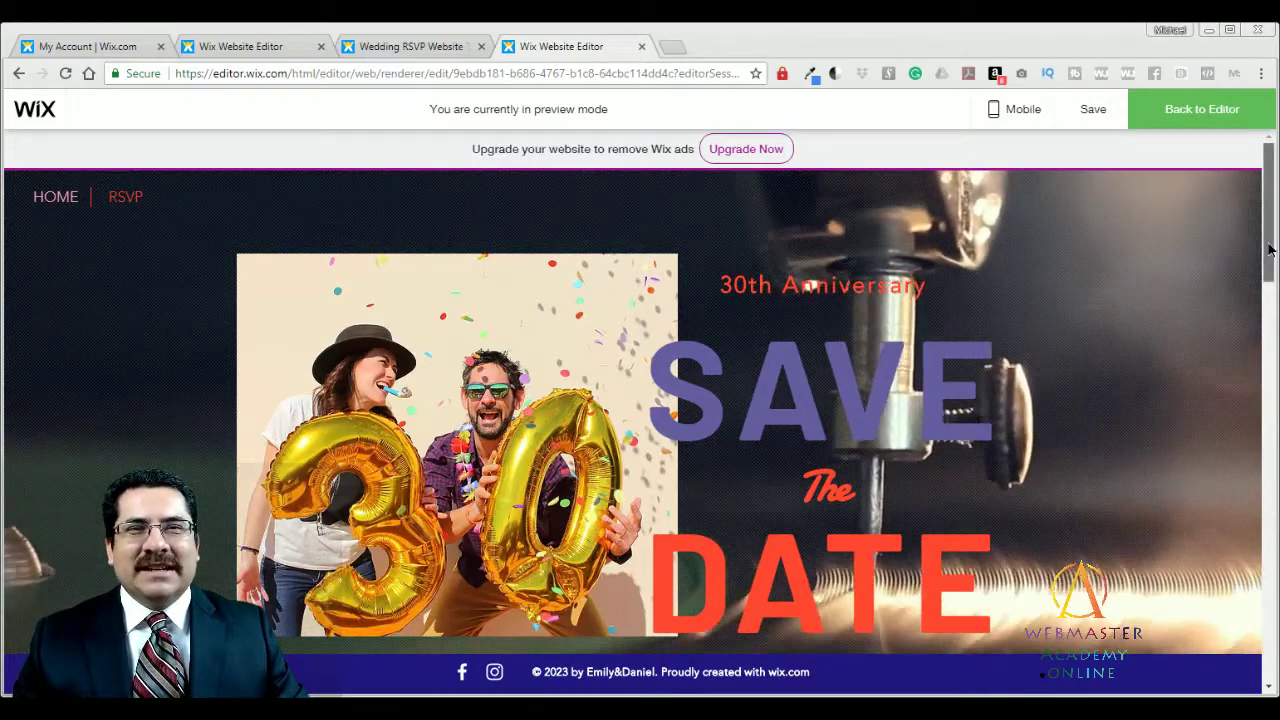
left_click_drag(1270, 250, 1262, 594)
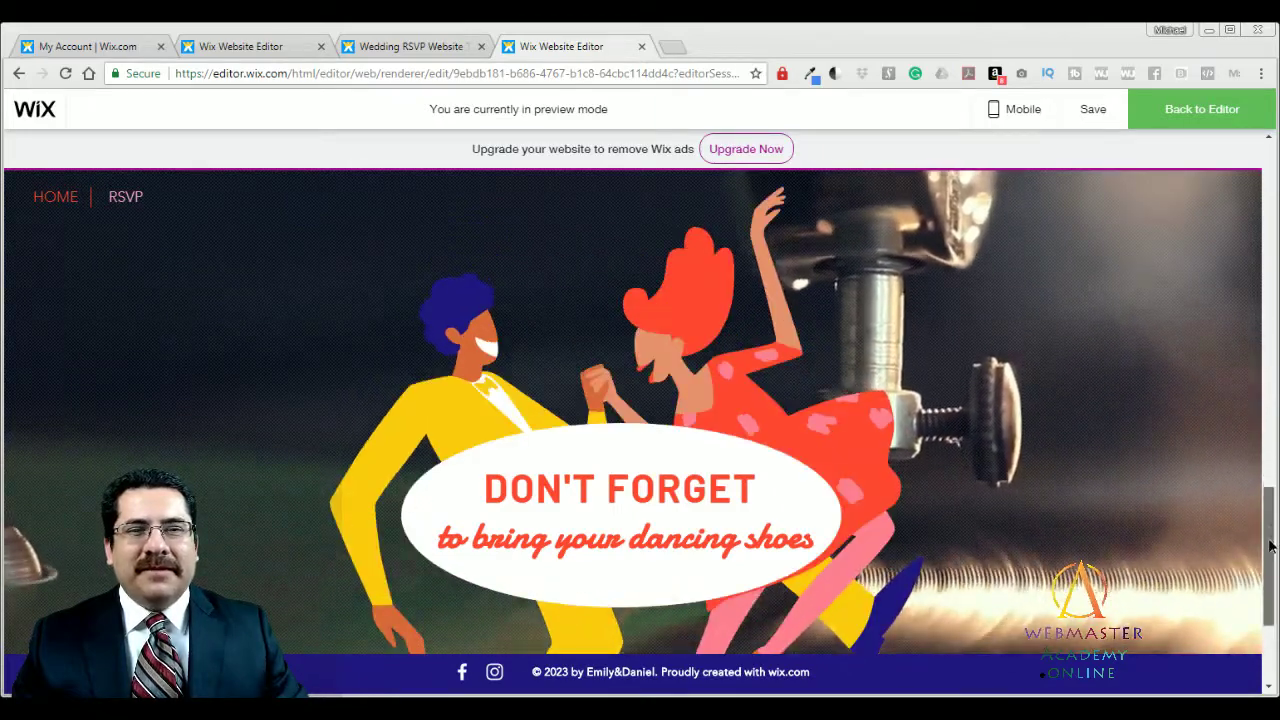
scroll(1268, 600, "down", 2)
left_click_drag(1268, 612, 1181, 146)
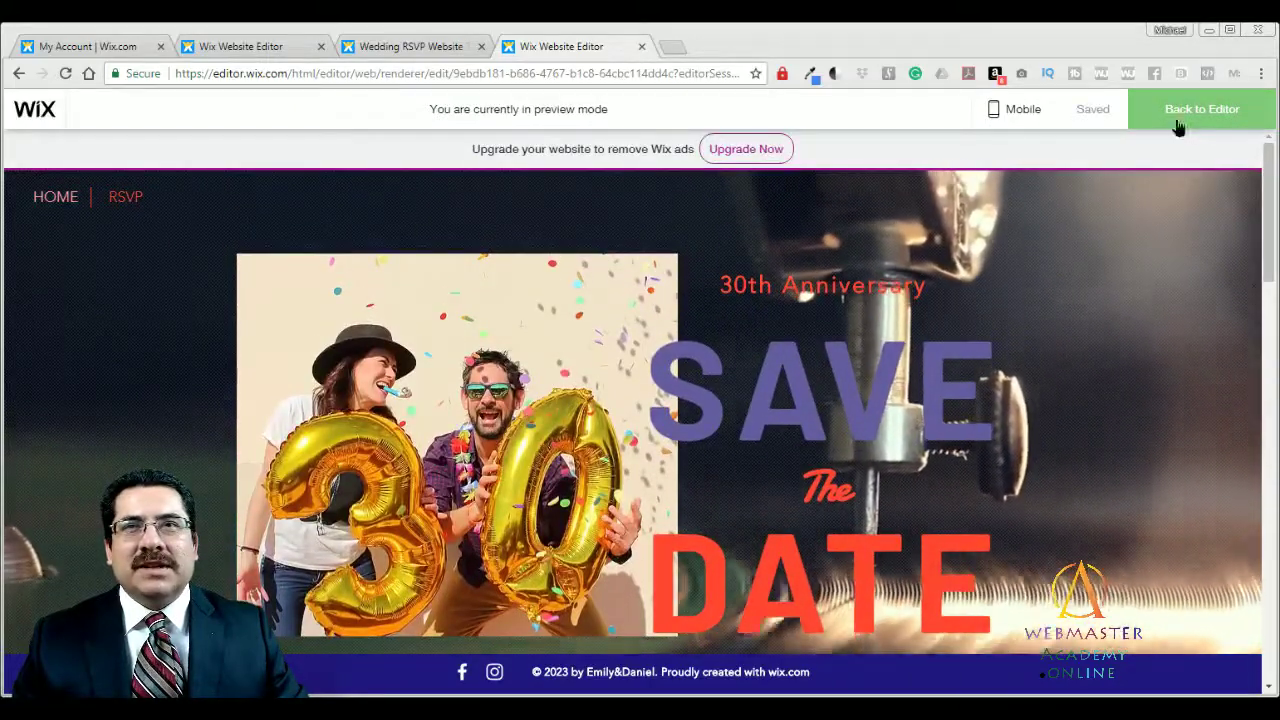
left_click(1178, 124)
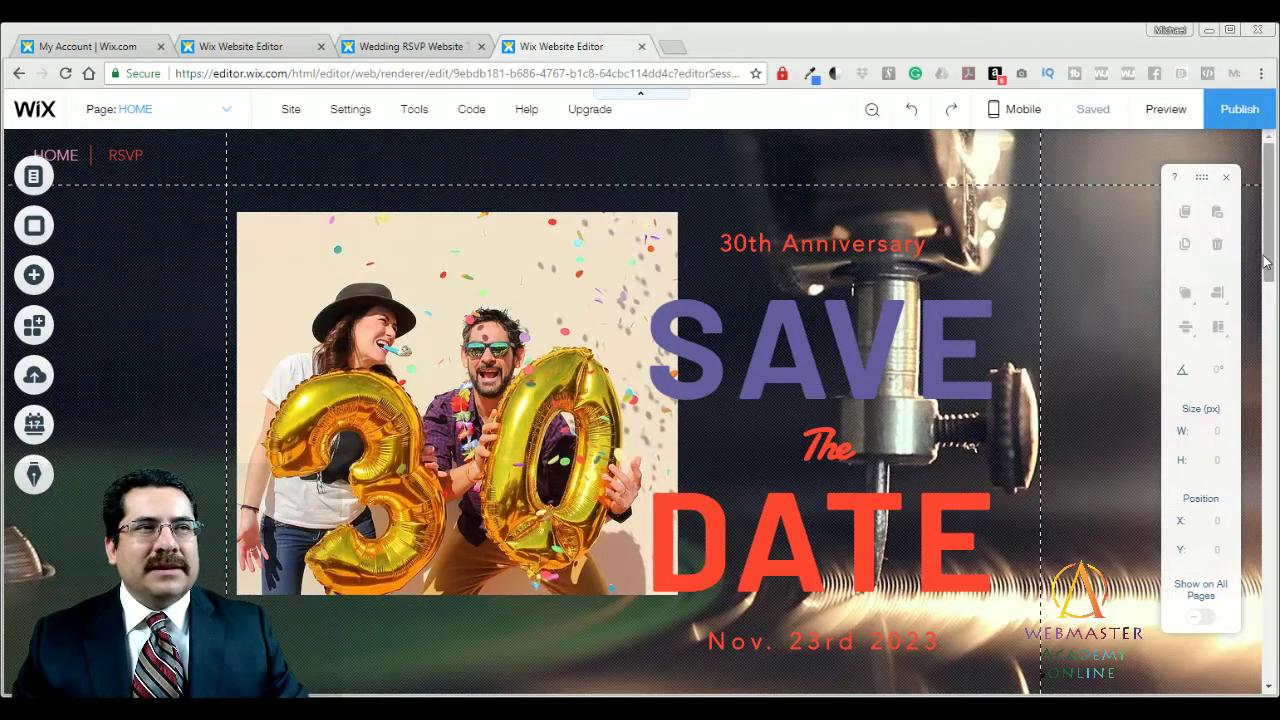
left_click_drag(1266, 268, 1256, 435)
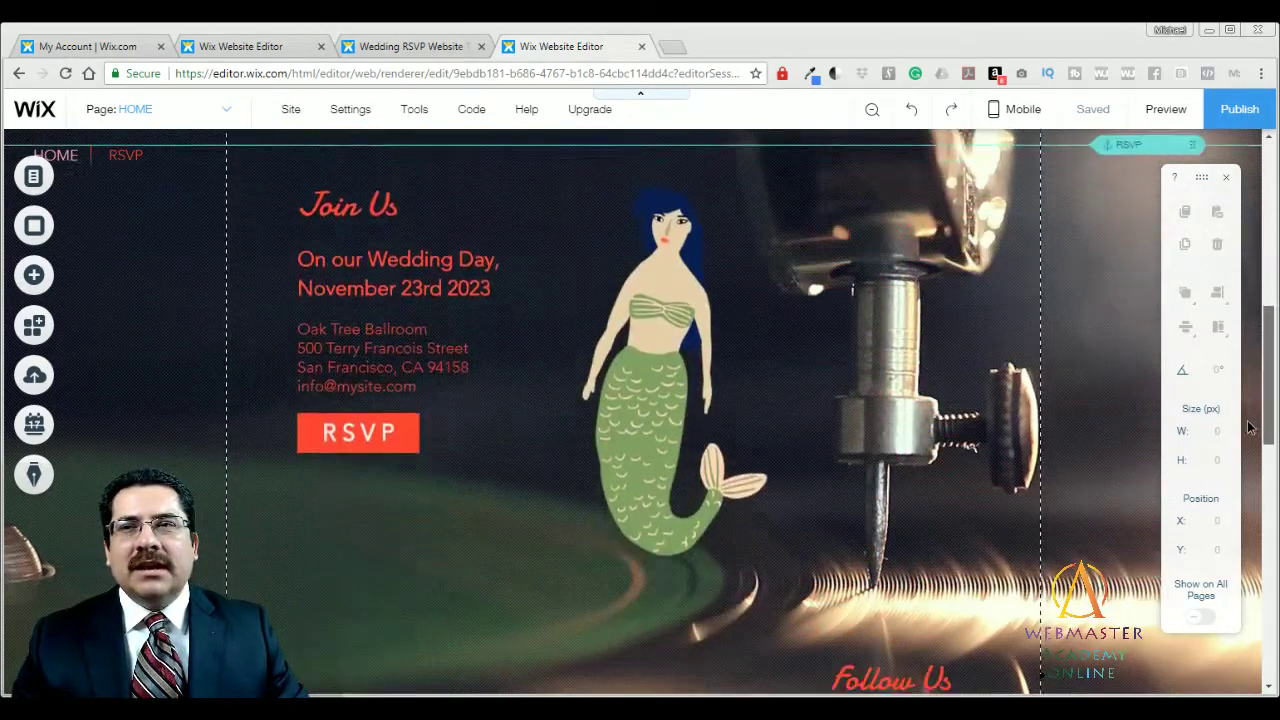
Open event management for the RSVP button in the Join Us section and look over the General Info fields.
left_click(372, 443)
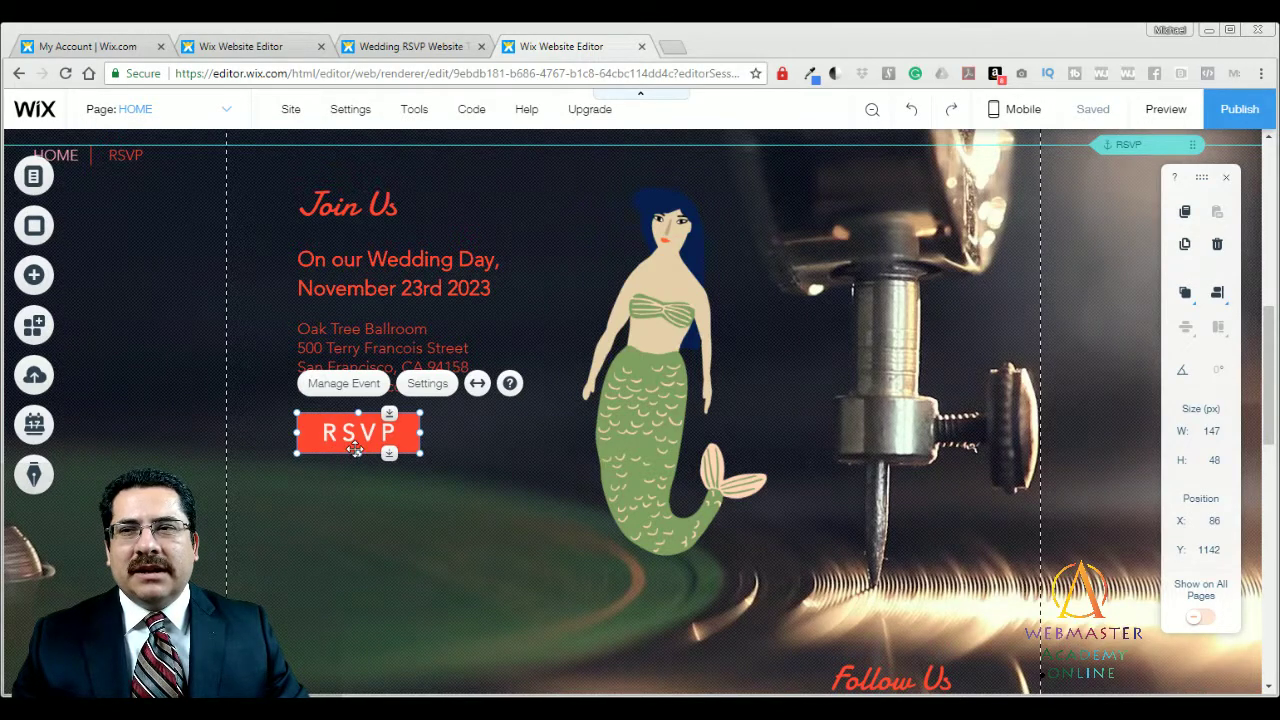
left_click(346, 392)
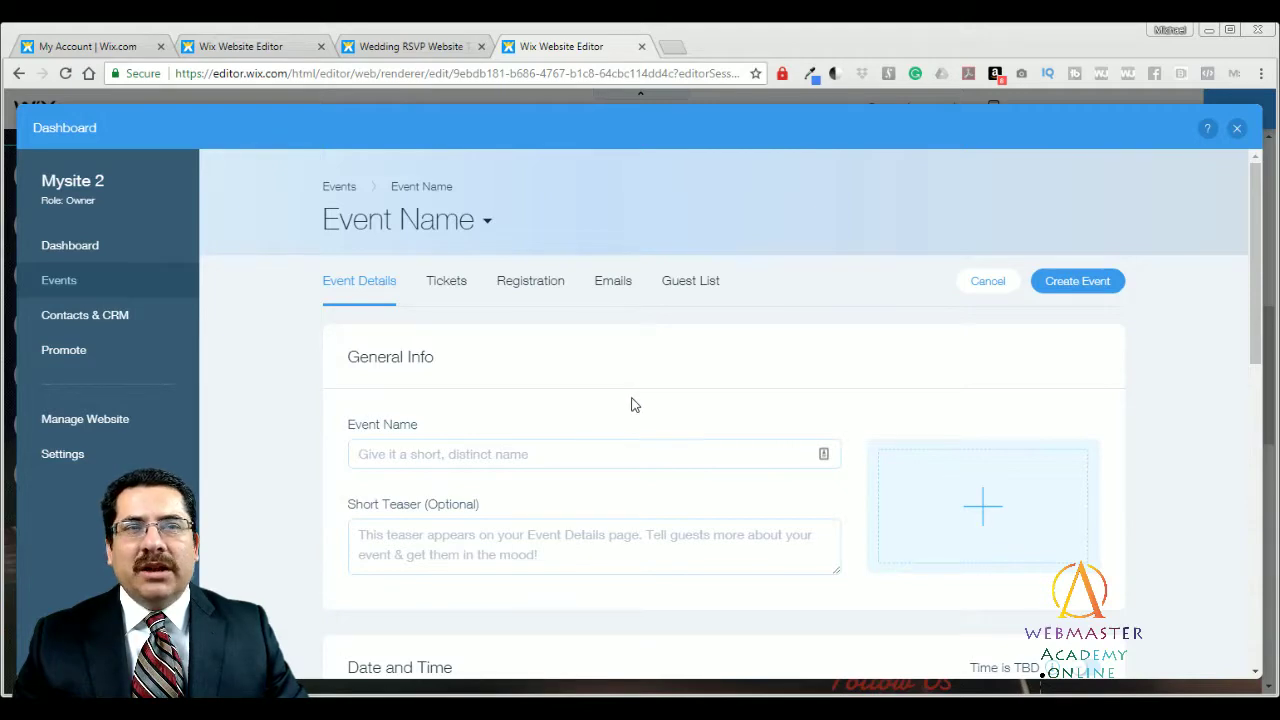
scroll(1249, 330, "down", 1)
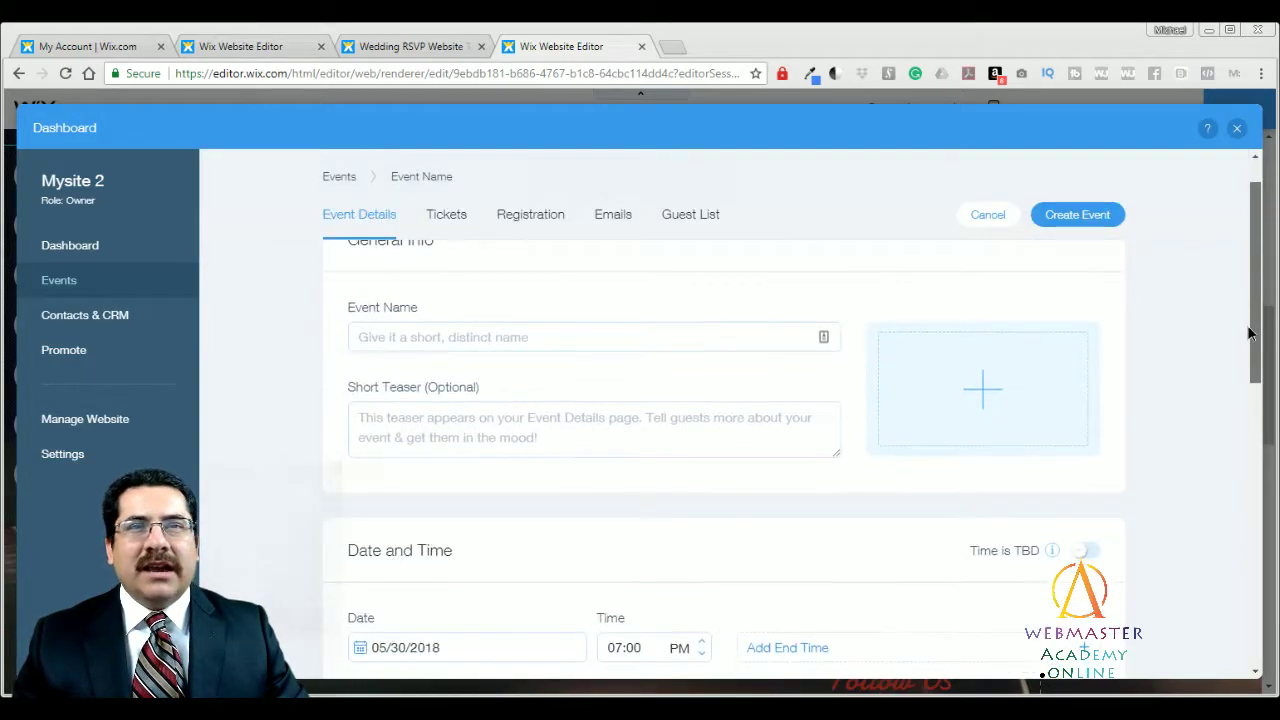
scroll(1249, 320, "up", 2)
scroll(1249, 310, "up", 1)
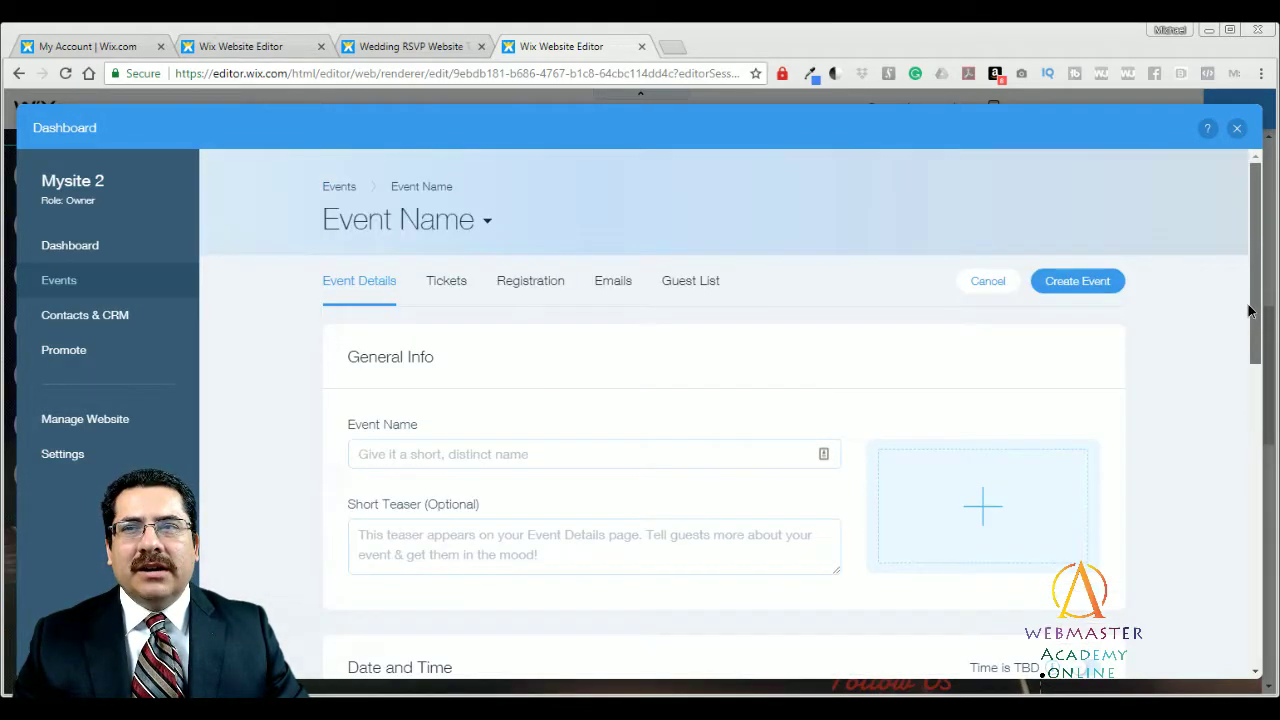
scroll(1150, 325, "down", 1)
left_click(646, 350)
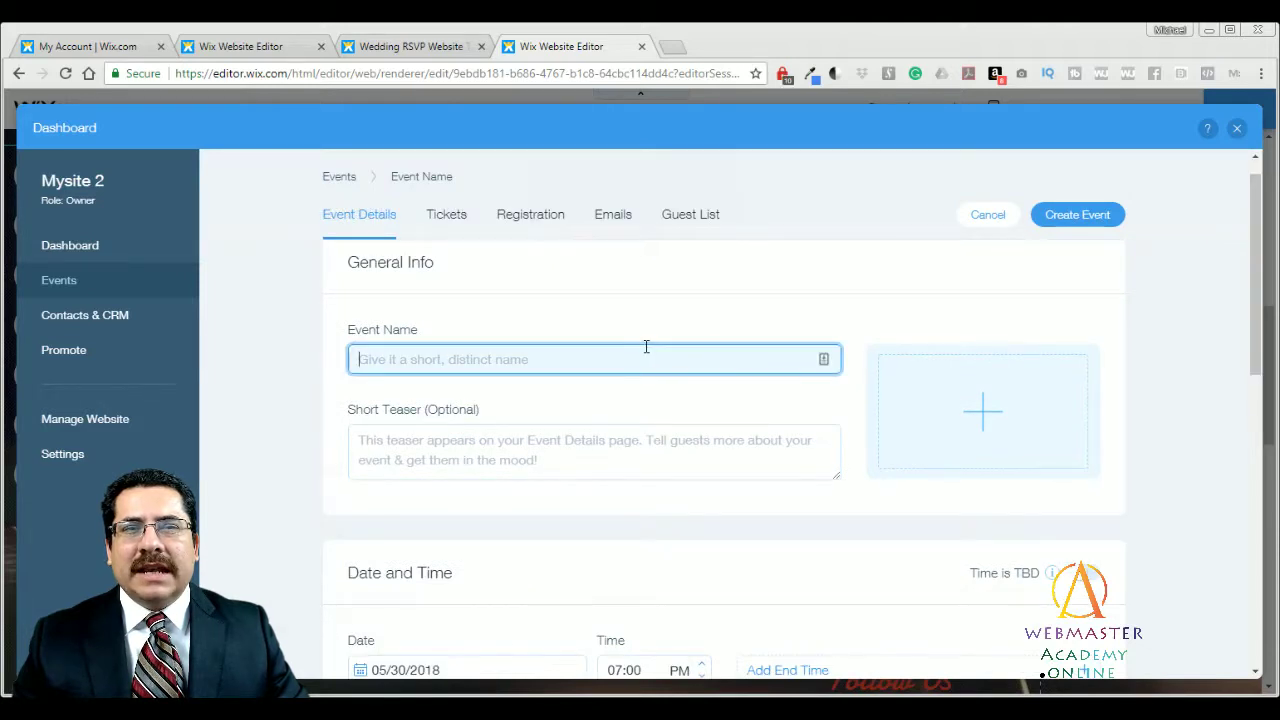
left_click(633, 436)
Examine the event form's timezone, location, Location is TBD option and event description fields.
left_click_drag(1255, 340, 1246, 505)
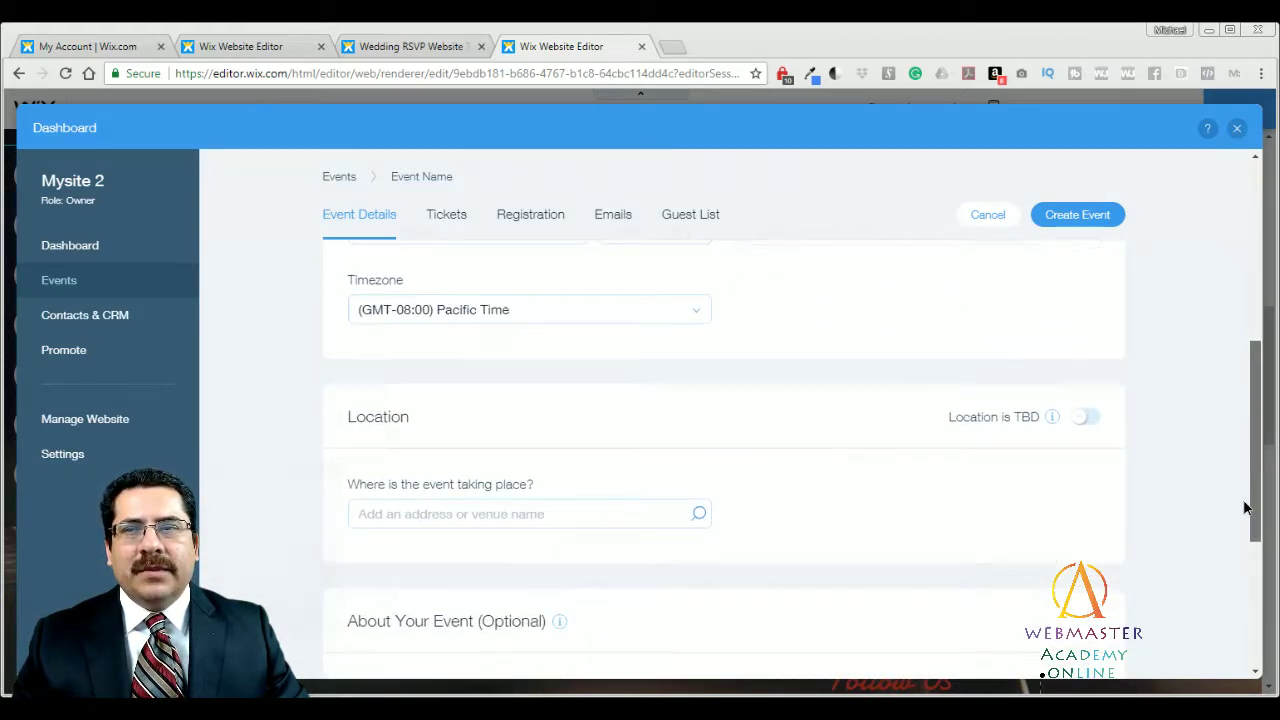
left_click(706, 311)
left_click(829, 314)
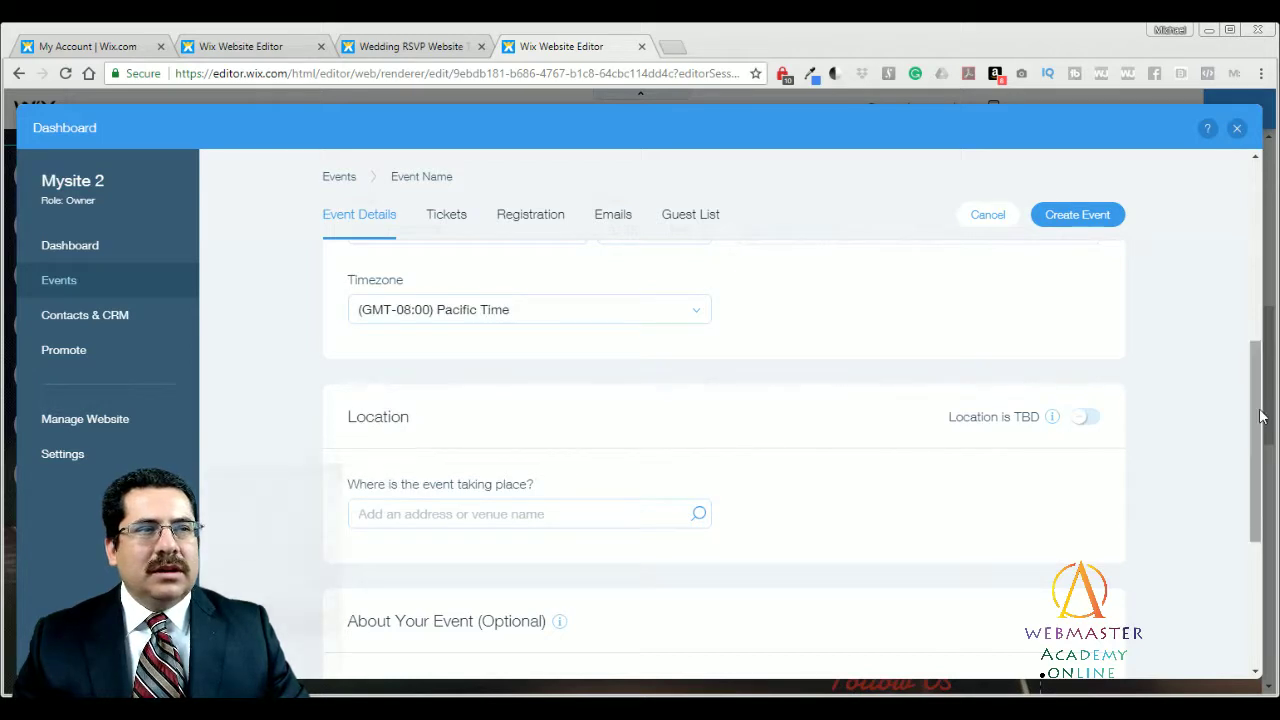
left_click_drag(1260, 414, 1258, 442)
left_click(1080, 352)
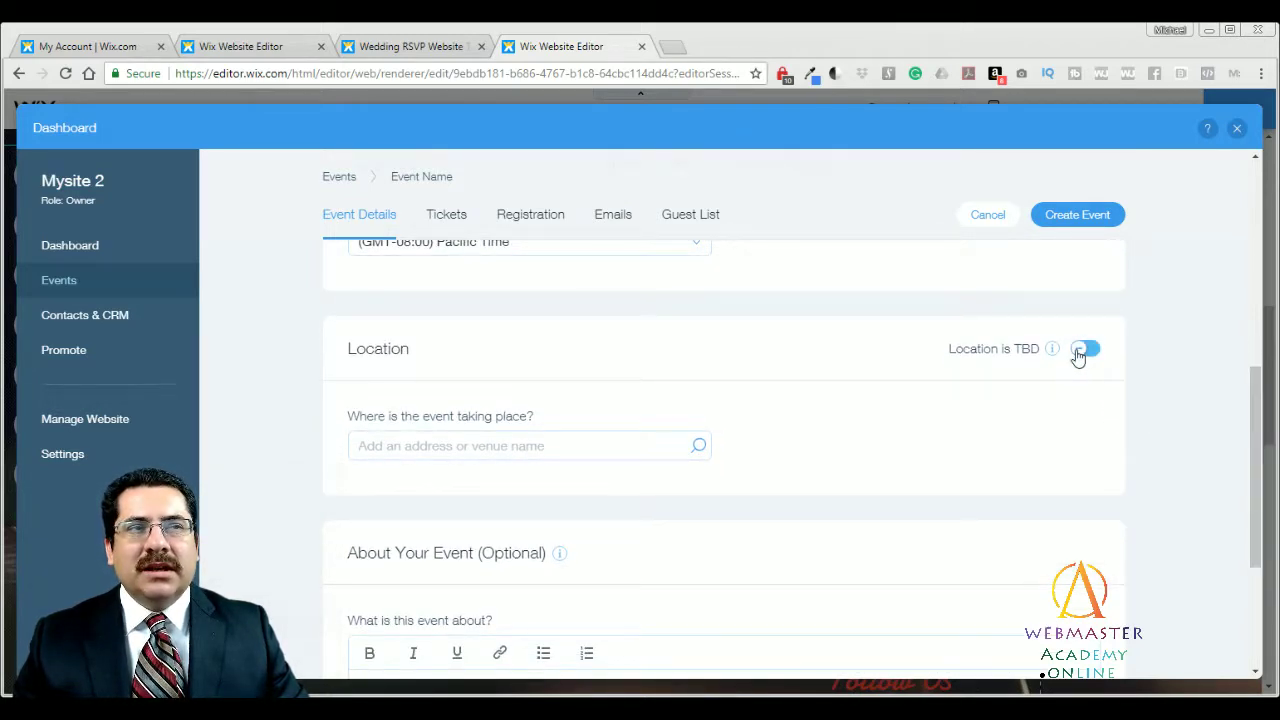
left_click(1087, 355)
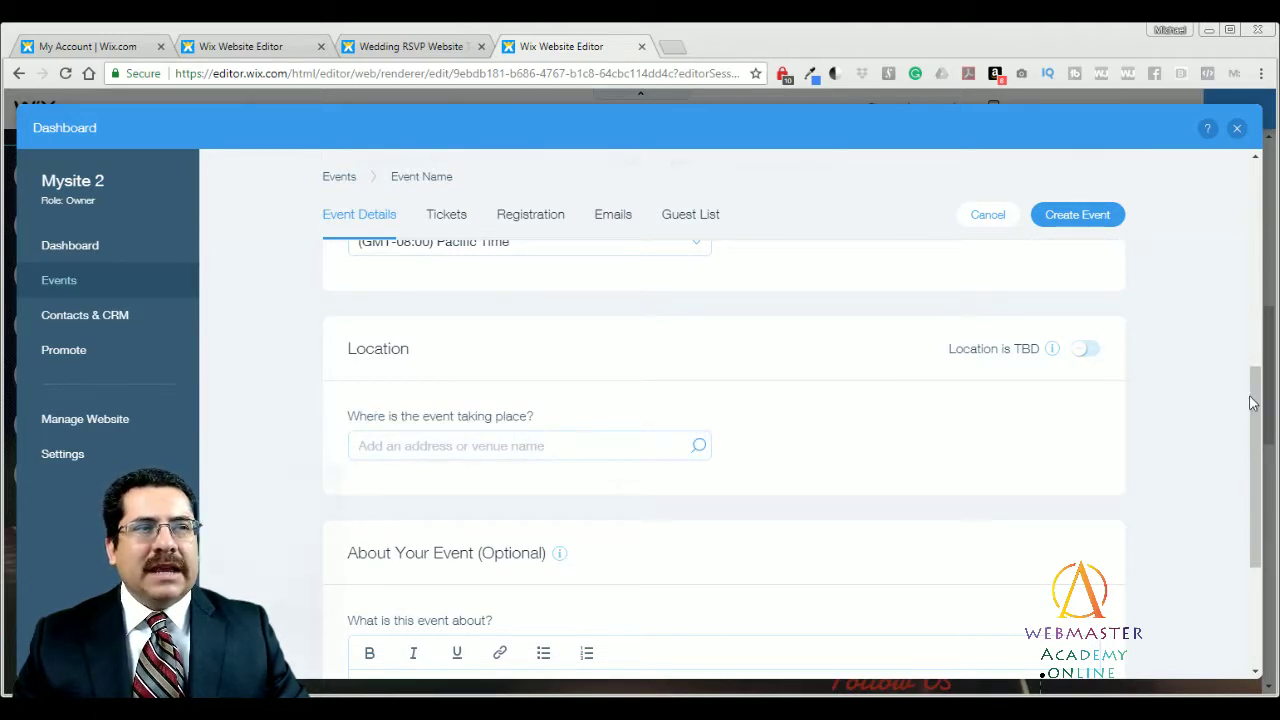
left_click_drag(1254, 402, 1262, 502)
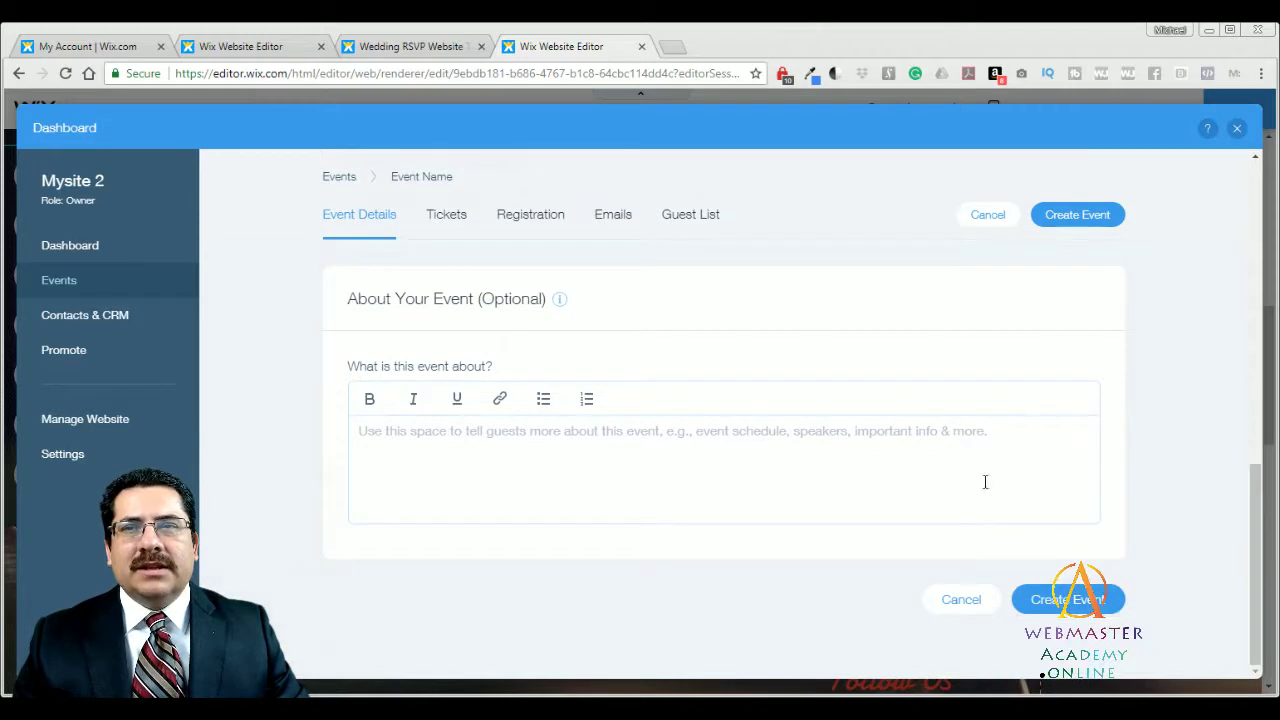
left_click(673, 443)
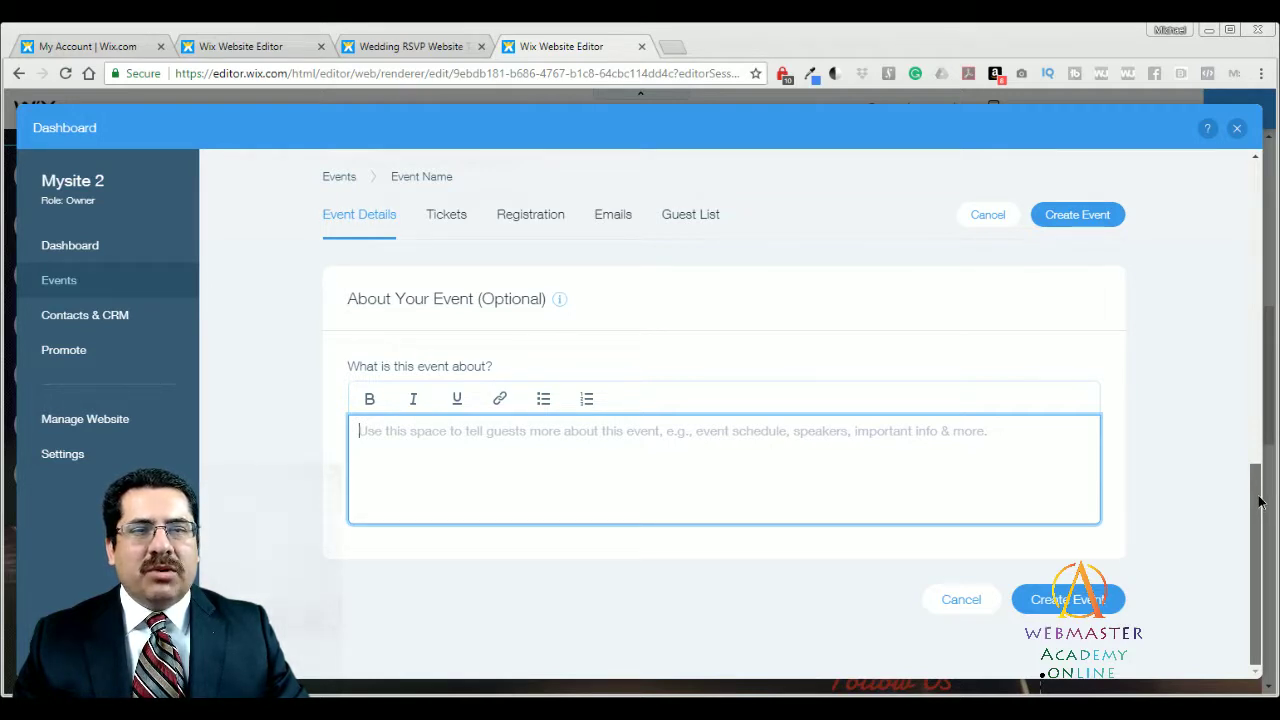
left_click_drag(1258, 497, 1228, 491)
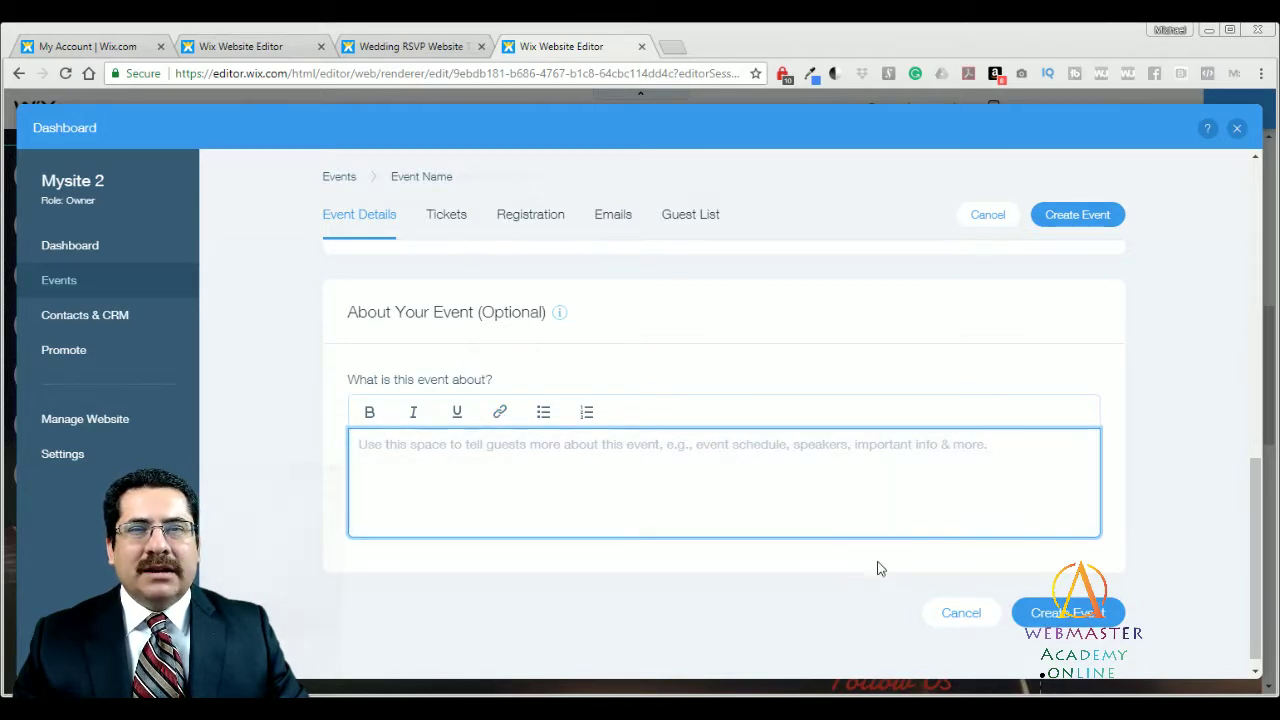
left_click_drag(1262, 563, 1218, 250)
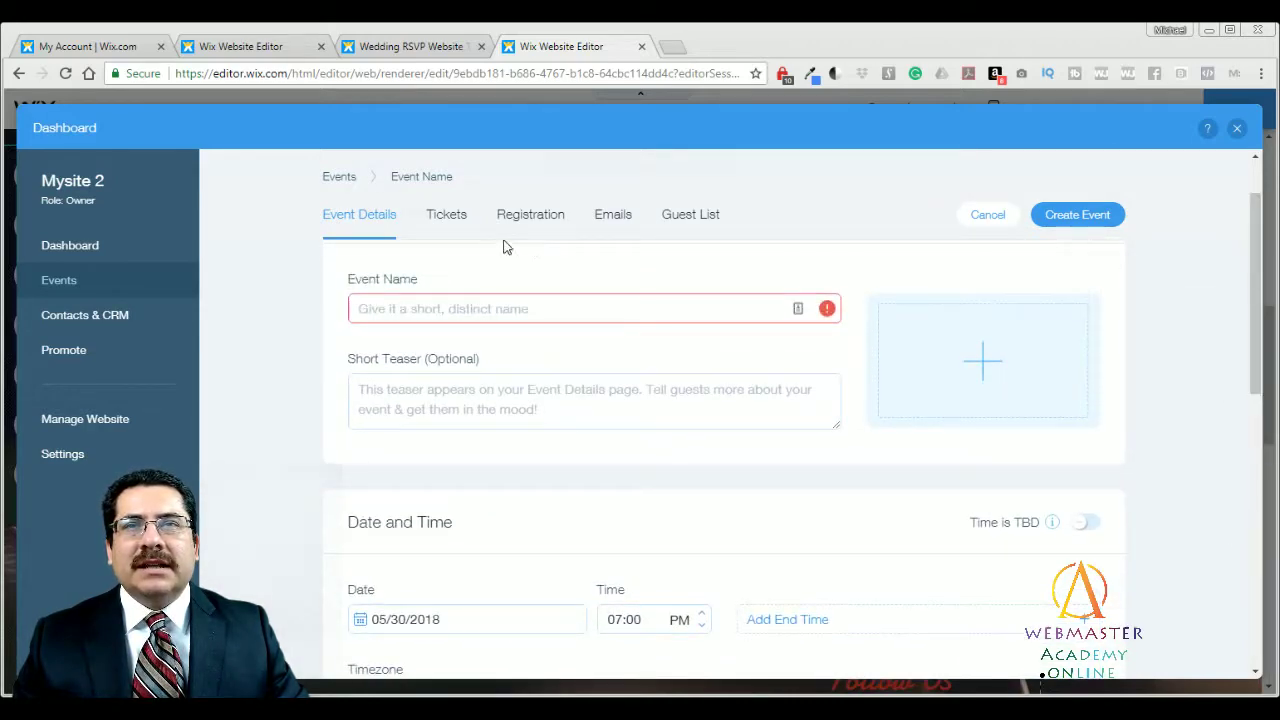
Try to open the event's ticket settings, keep editing the event and name it 30th Anniversary.
left_click(451, 224)
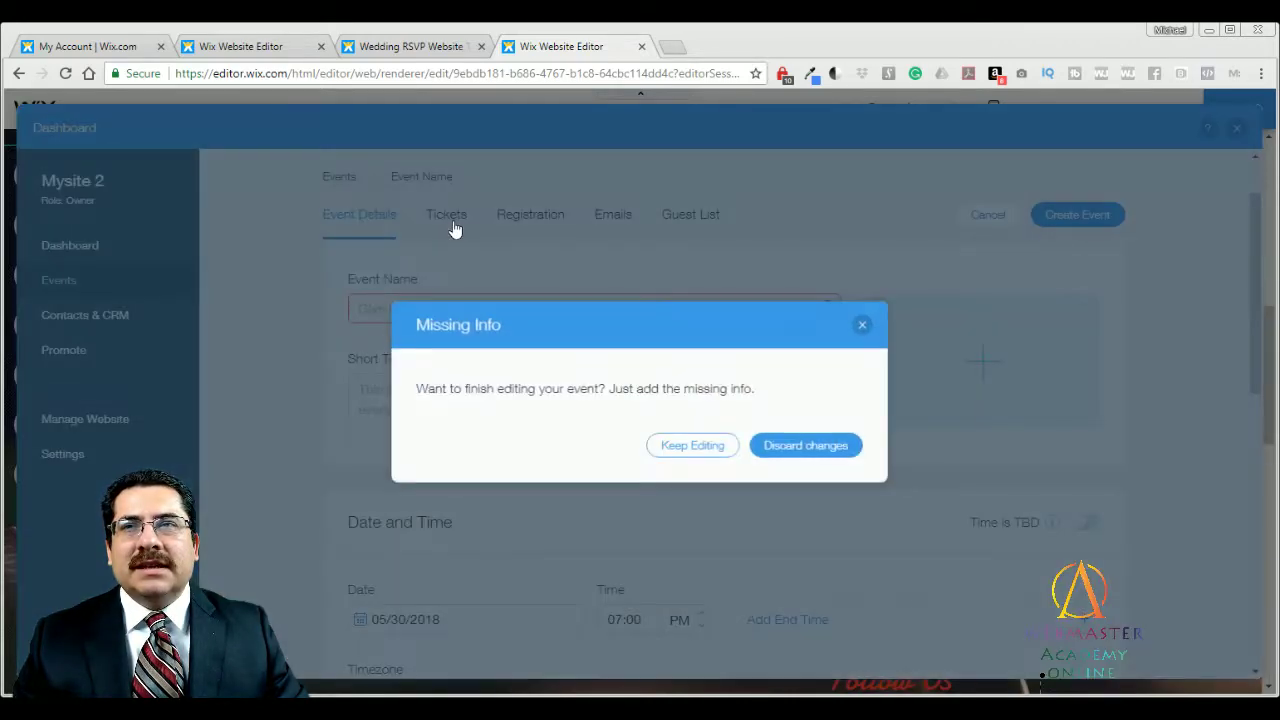
left_click(726, 445)
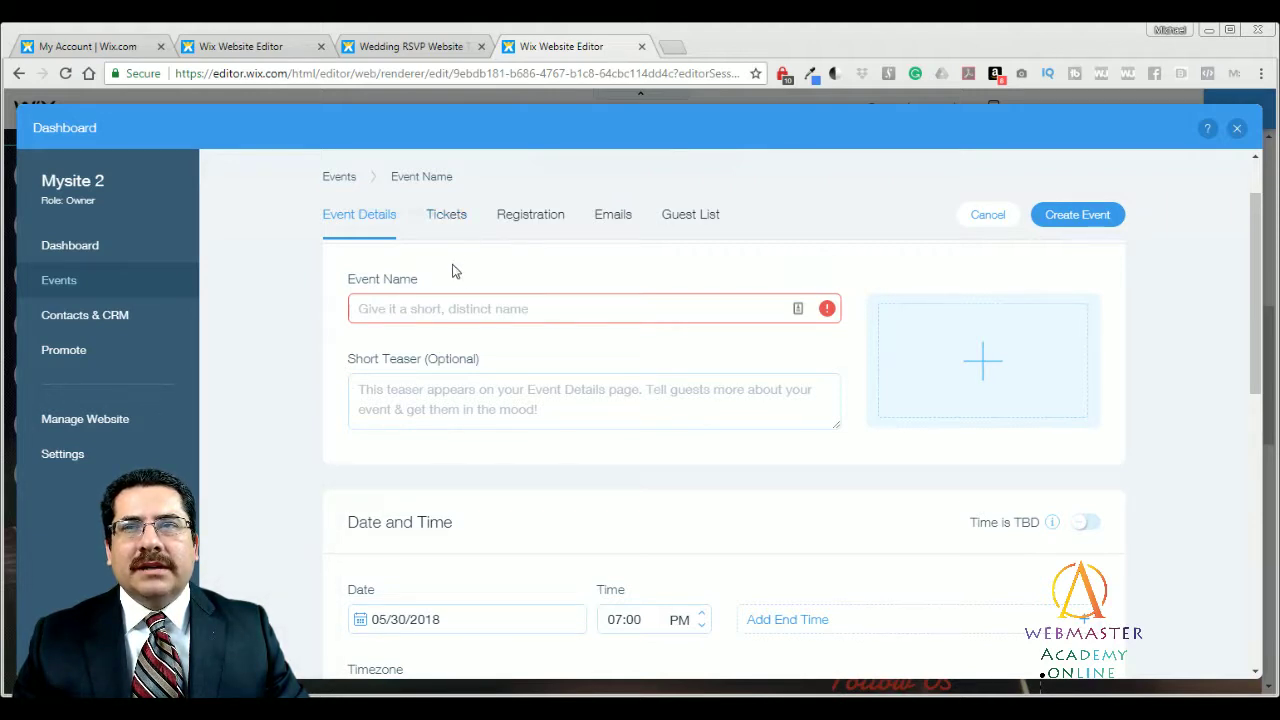
left_click(464, 308)
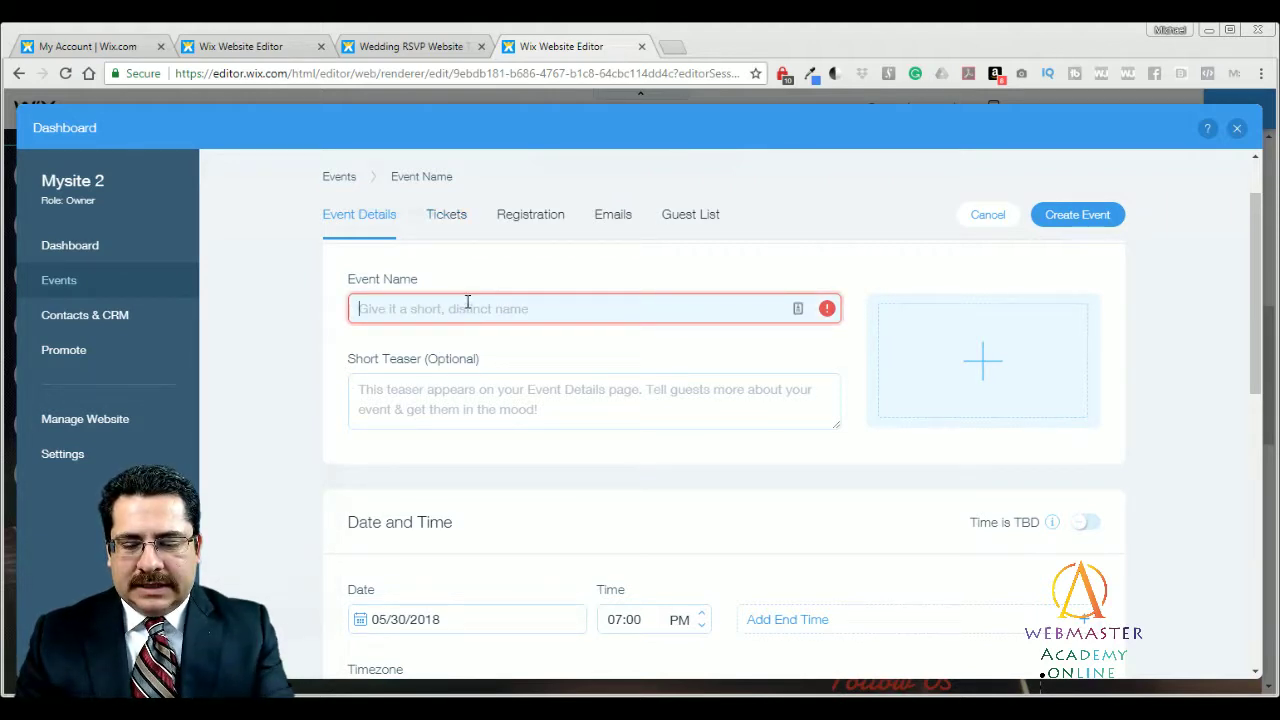
type("30th Anni")
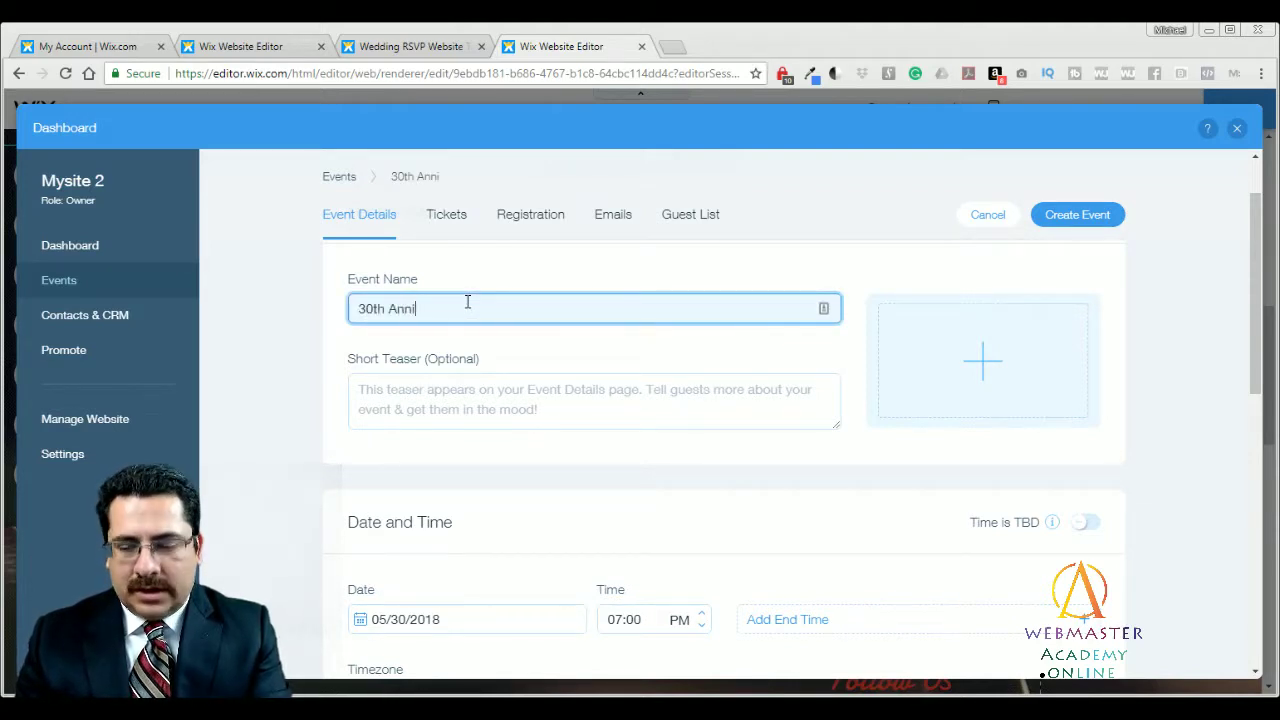
type("versary")
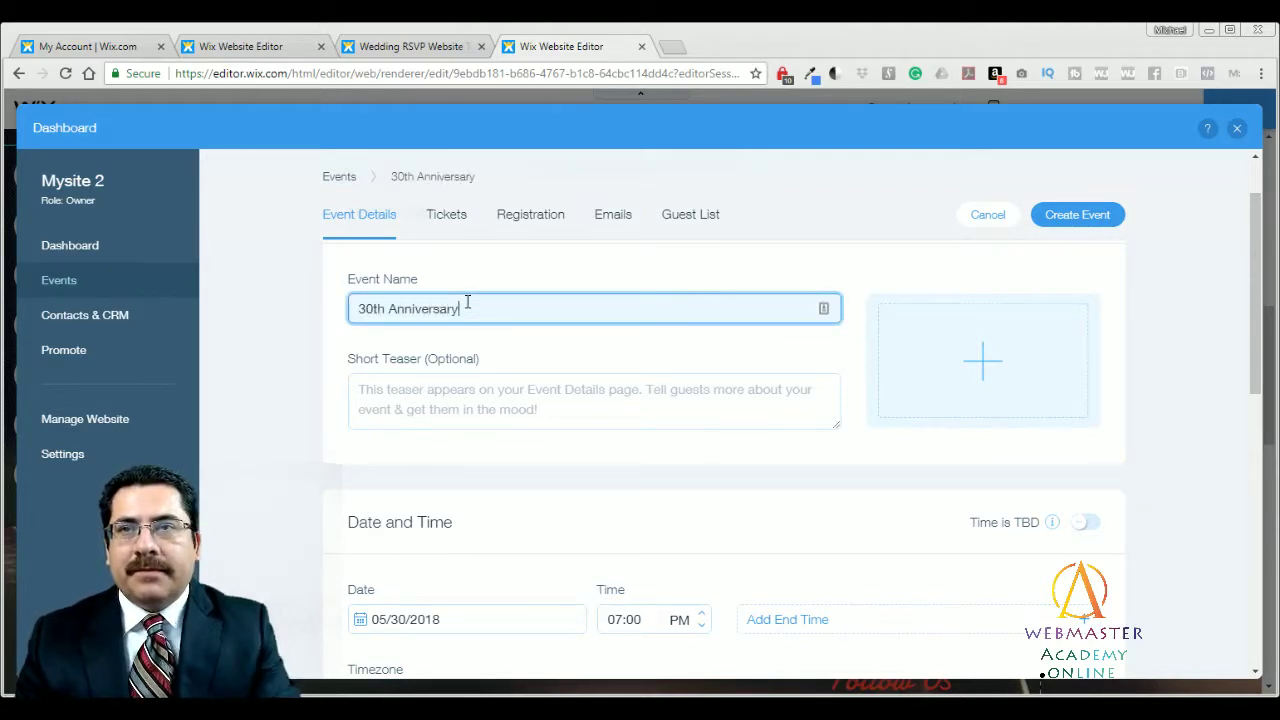
Mark the event's time as TBD and try again to open the ticket settings, keeping the event in editing.
left_click(449, 212)
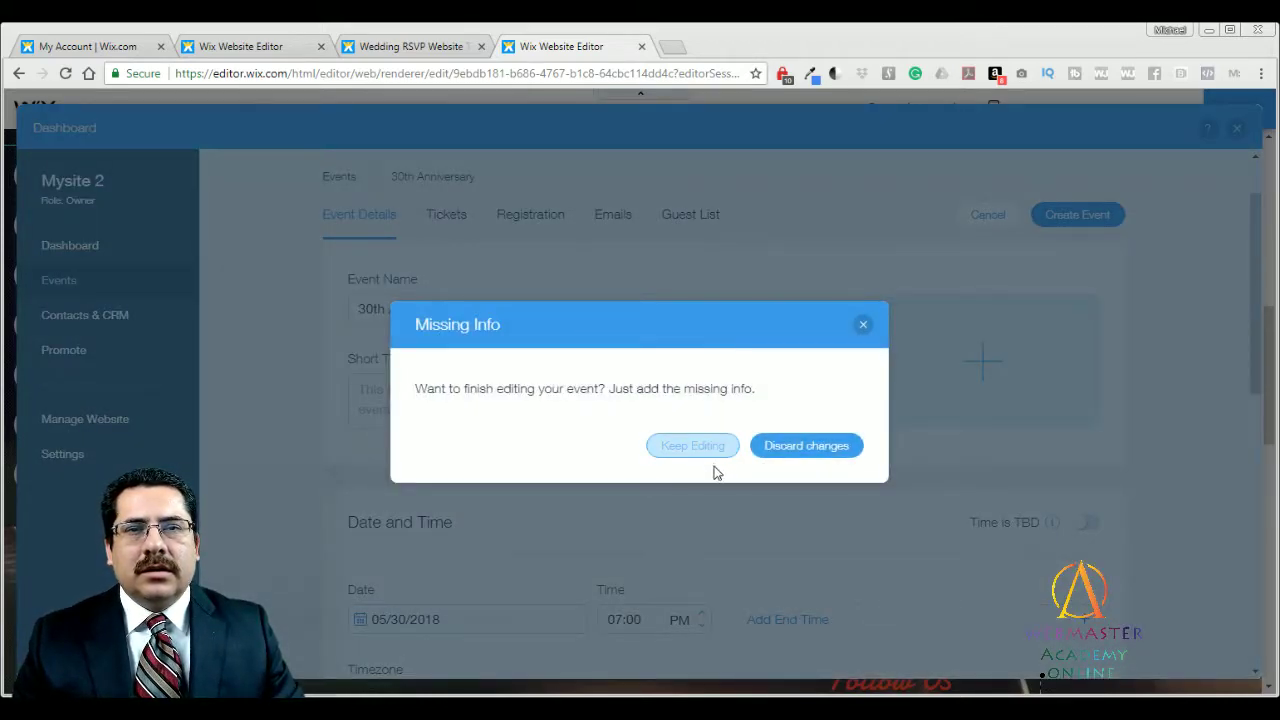
left_click(690, 446)
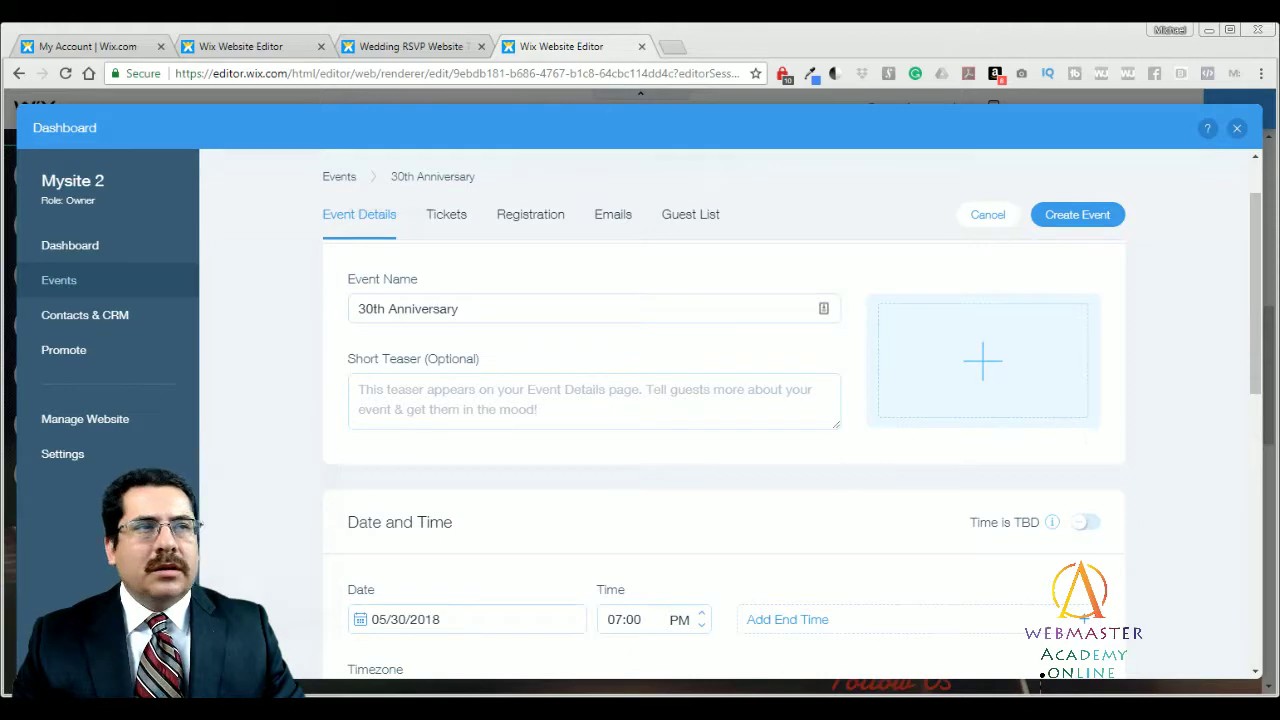
mouse_move(1264, 313)
left_mouse_down()
mouse_move(1265, 625)
mouse_move(1270, 330)
left_mouse_up()
left_click(1086, 443)
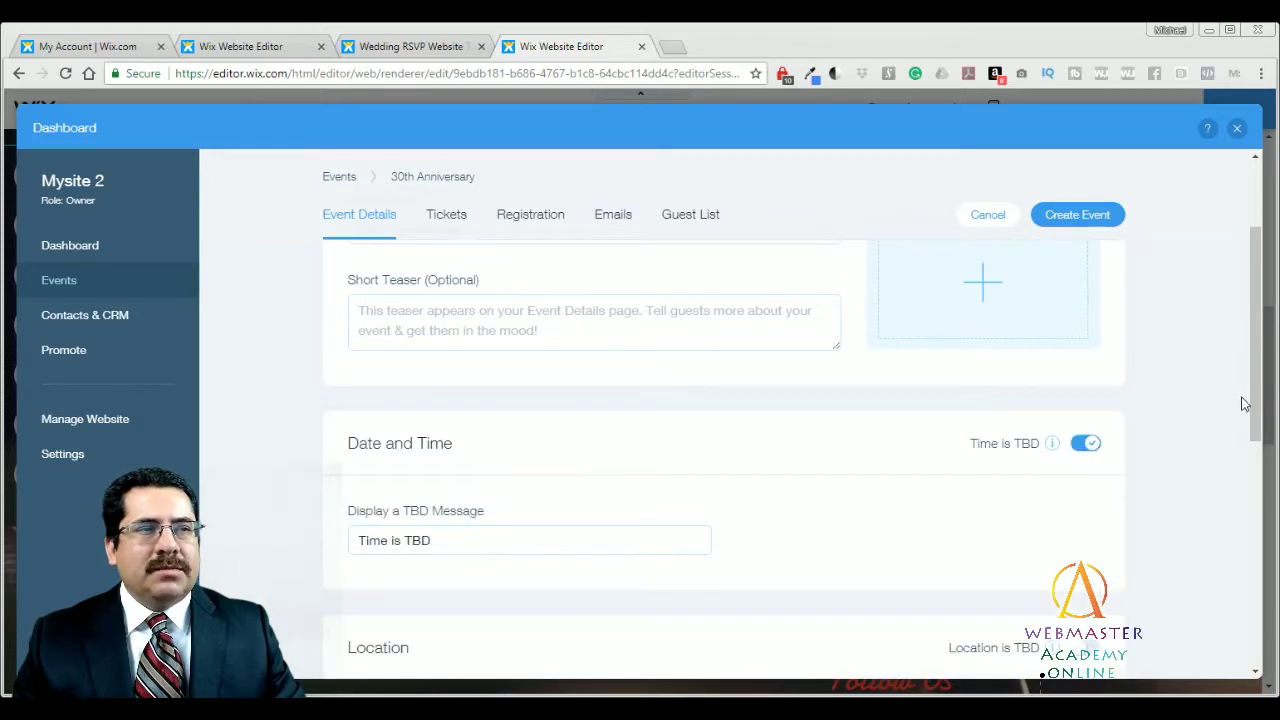
scroll(1238, 300, "up", 3)
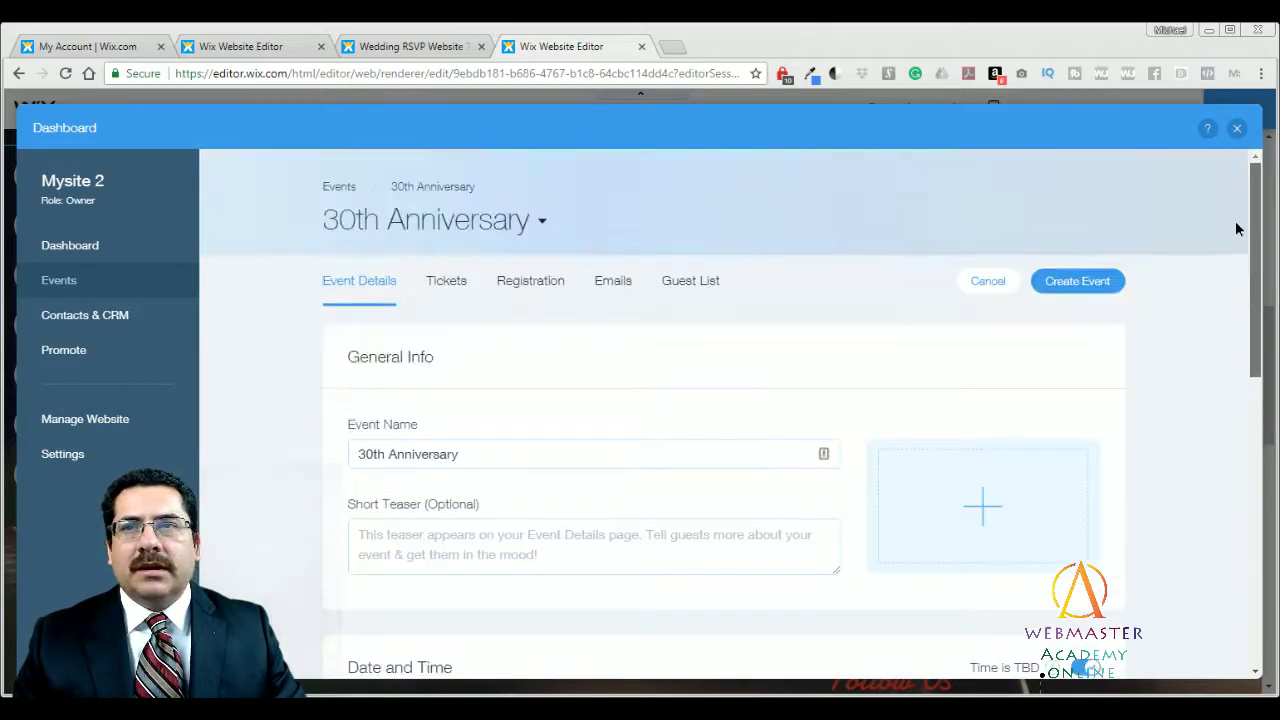
left_click(446, 281)
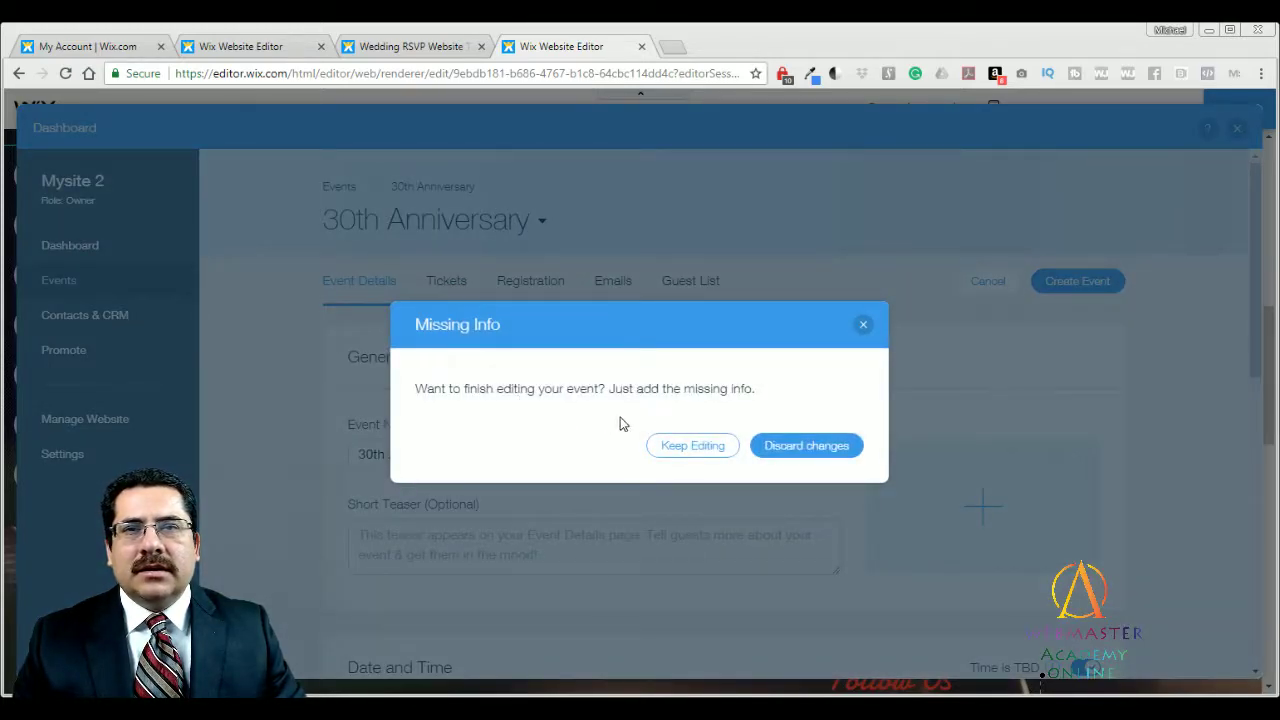
left_click(693, 446)
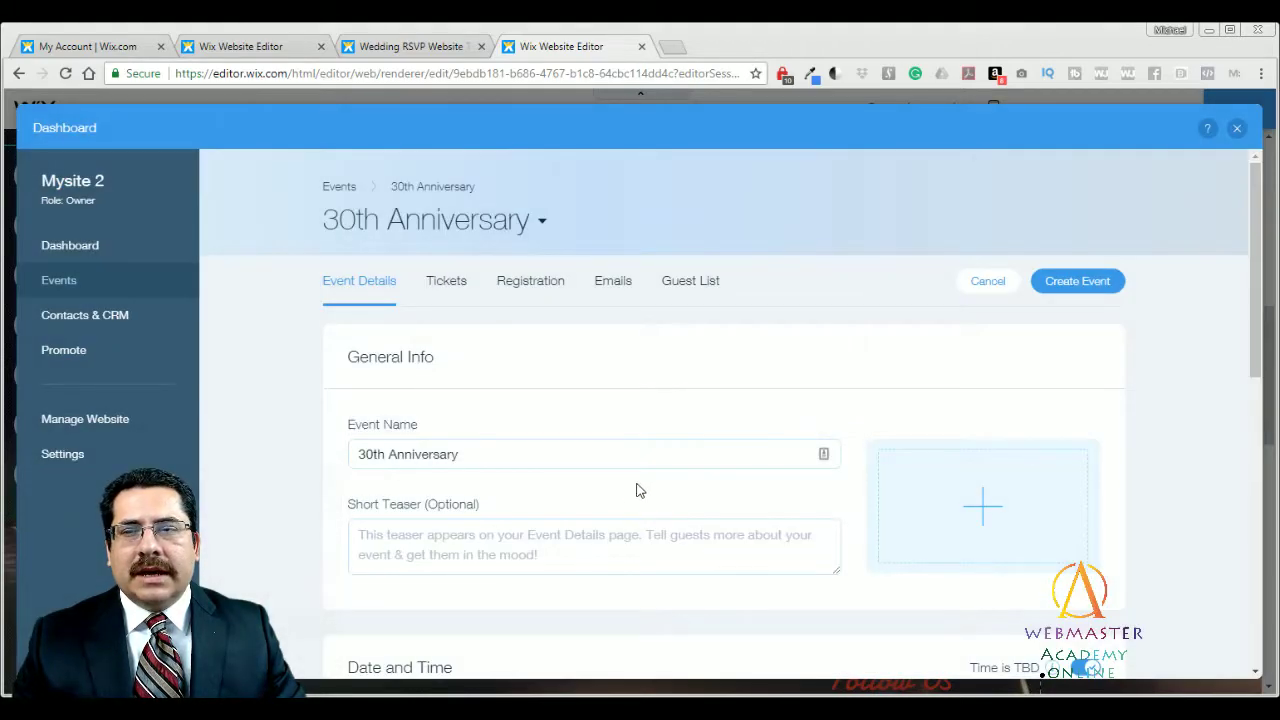
Set the event image to the Blowing Confetti photo from the free Wix images in Events & Nightlife.
left_click_drag(1260, 335, 1263, 390)
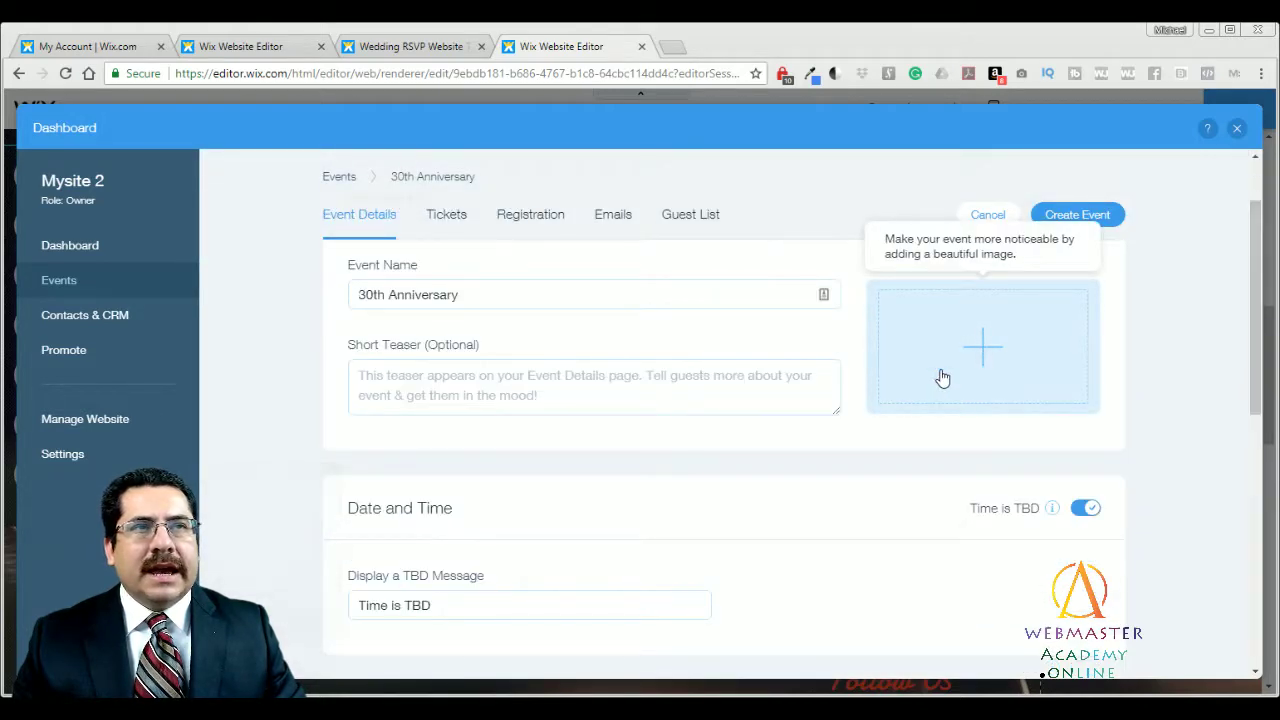
left_click(998, 357)
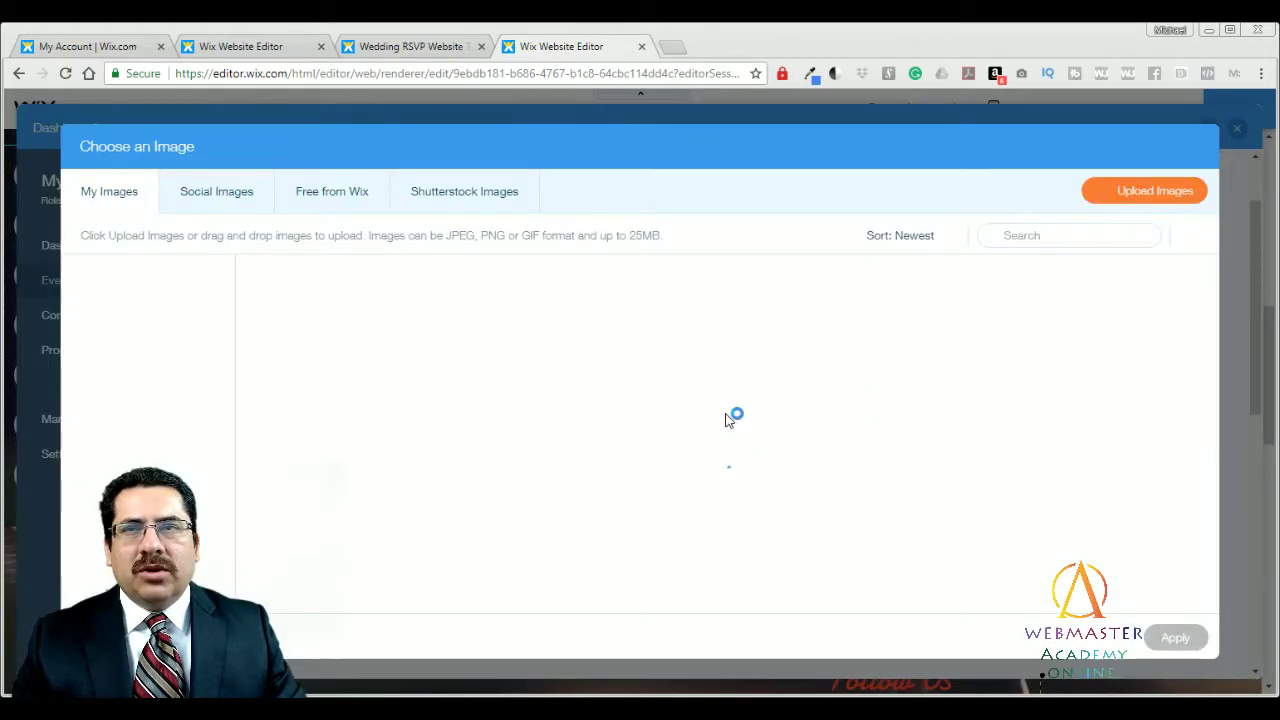
left_click(331, 200)
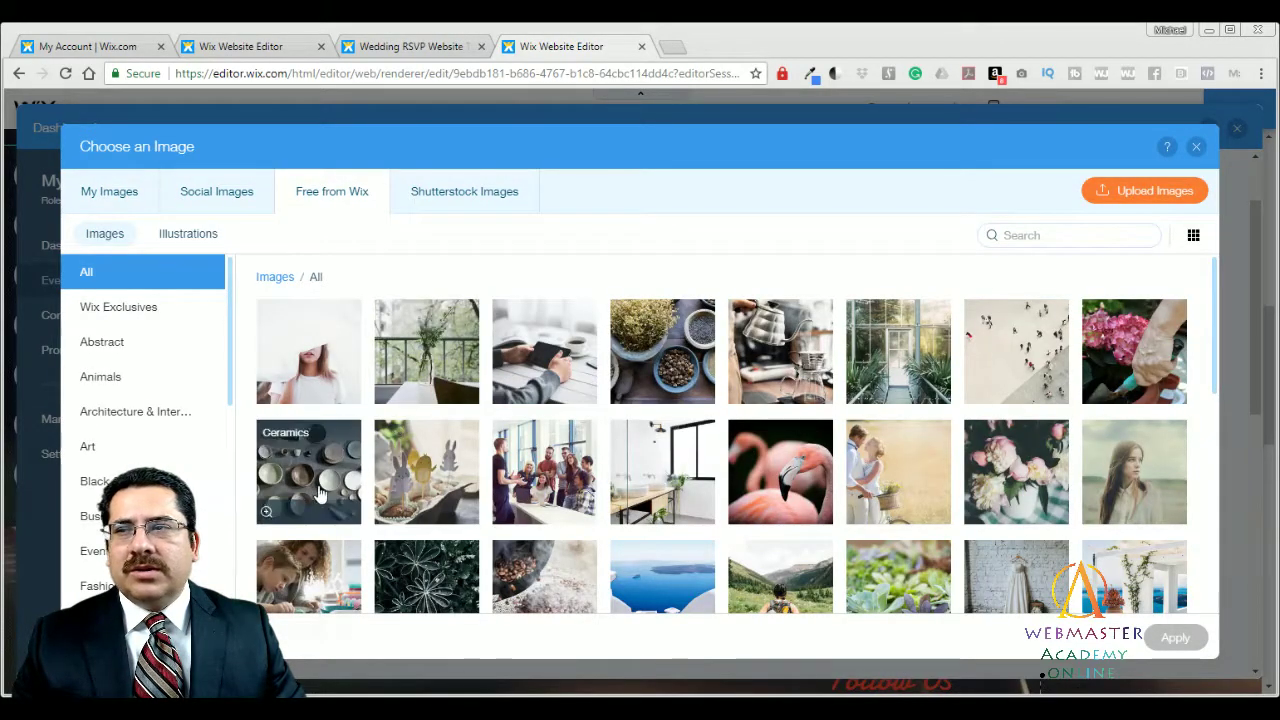
left_click(95, 516)
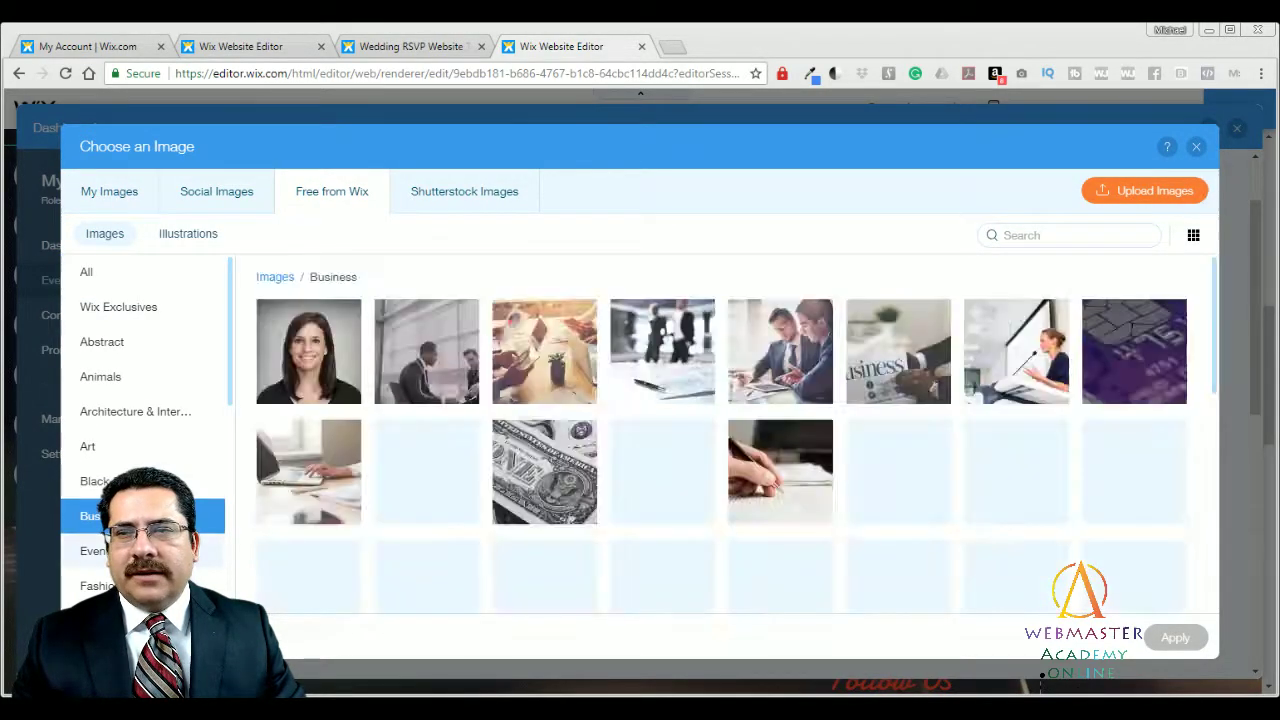
left_click(100, 551)
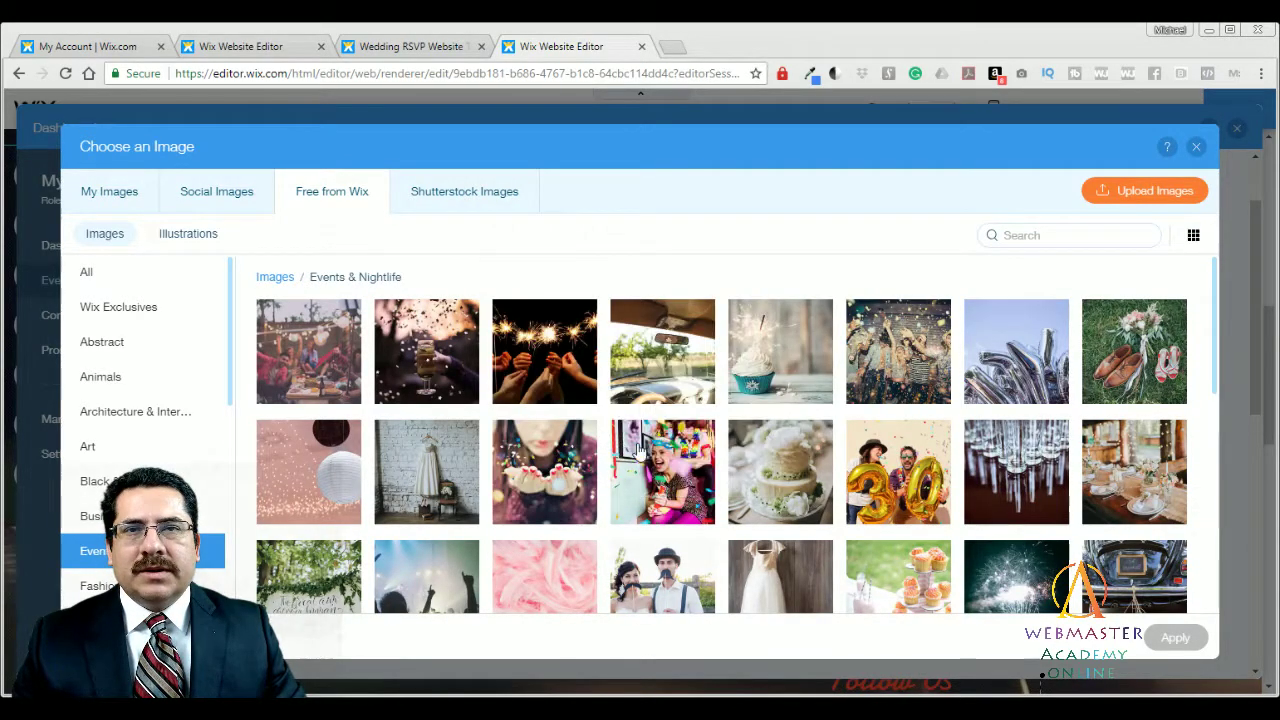
left_click(544, 470)
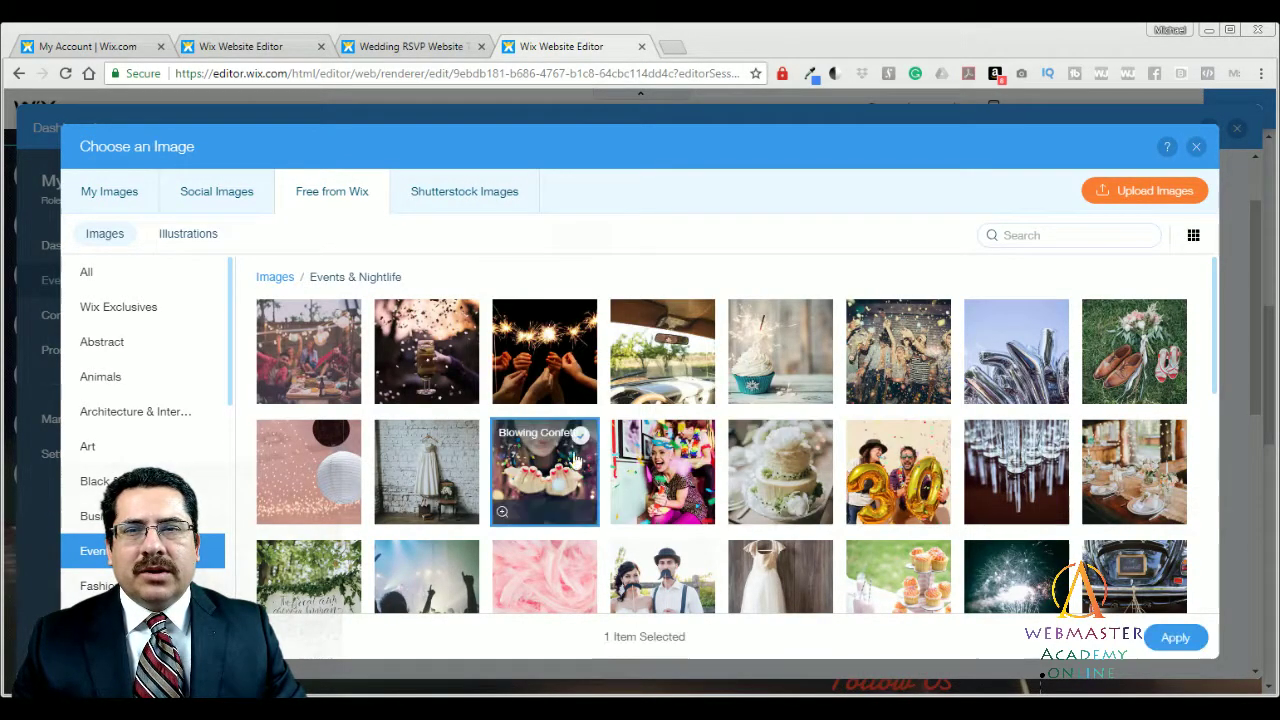
left_click(1173, 640)
Mark the event's location as TBD.
scroll(1257, 347, "down", 1)
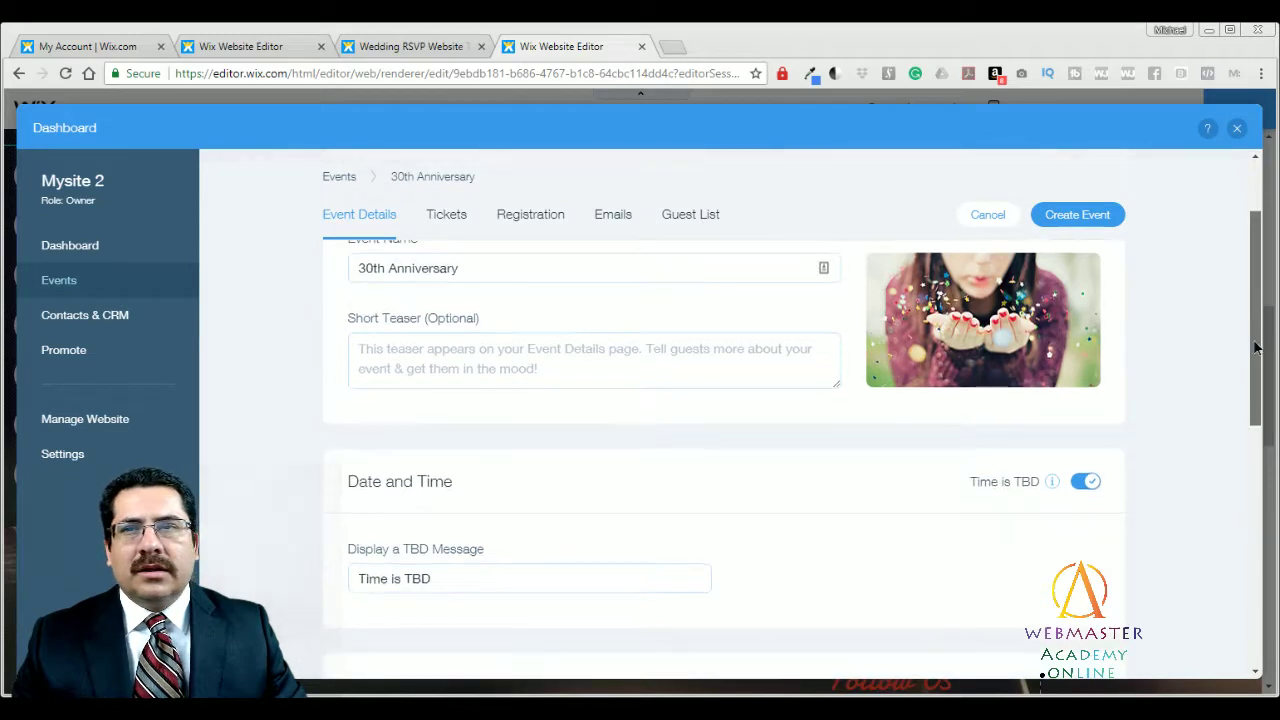
left_click_drag(1257, 347, 1089, 517)
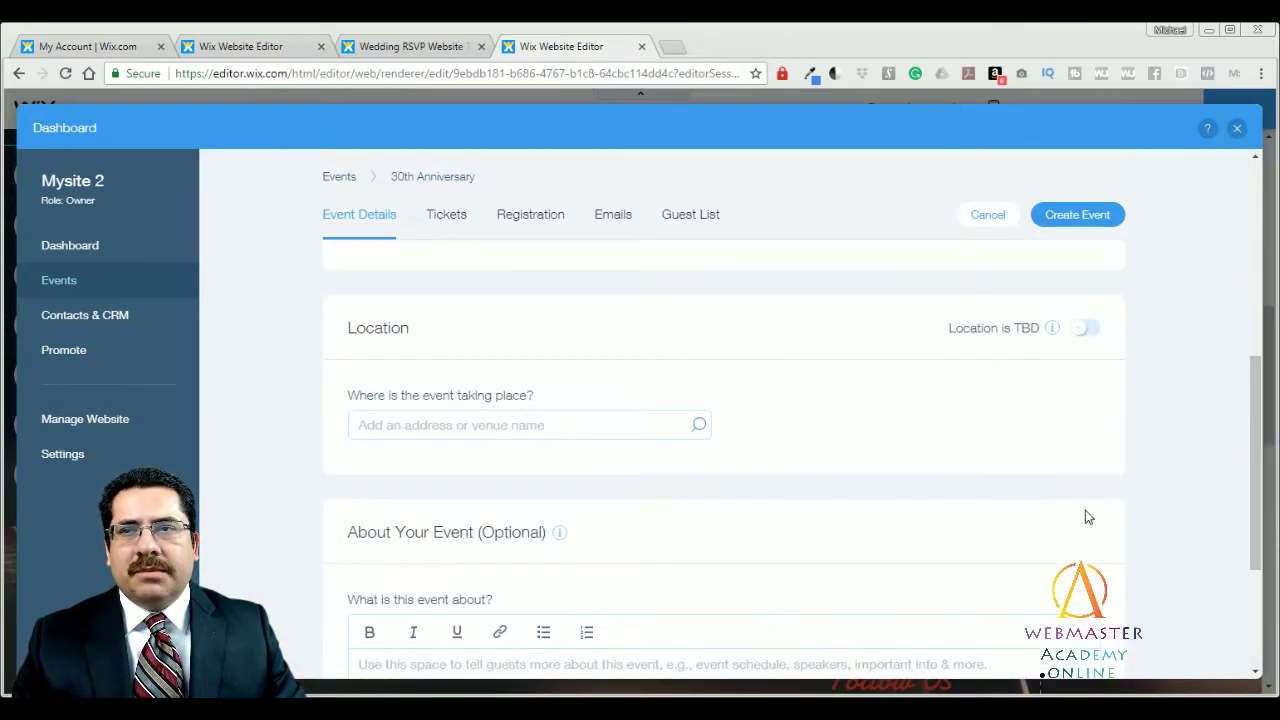
left_click(1085, 328)
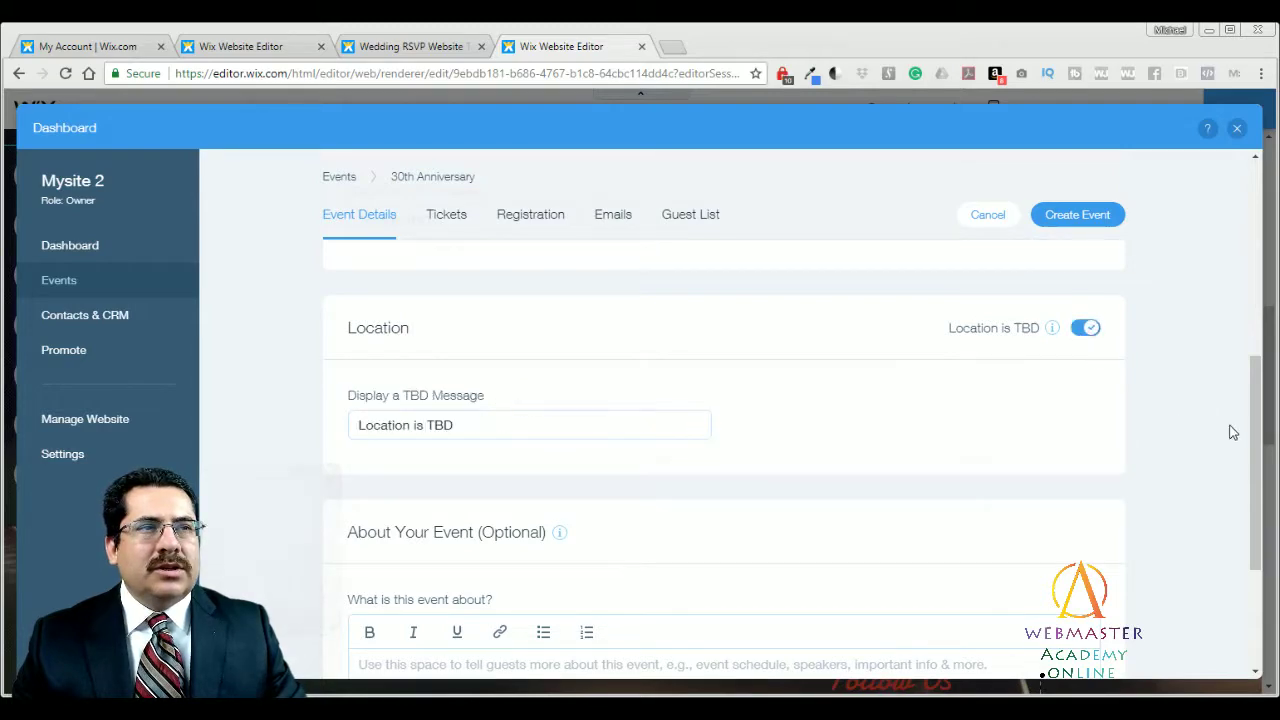
Try once more to open the ticket settings, stay on the event details and create the 30th Anniversary event.
left_click_drag(1257, 438, 1255, 220)
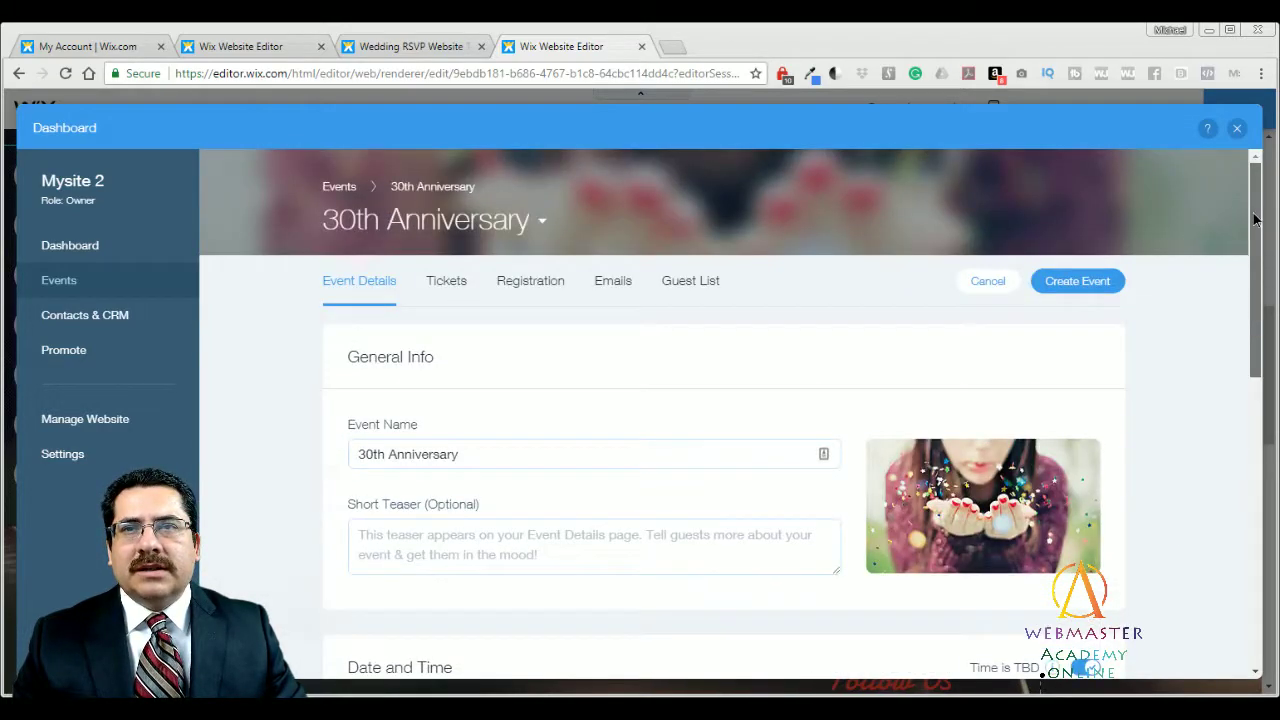
left_click(451, 281)
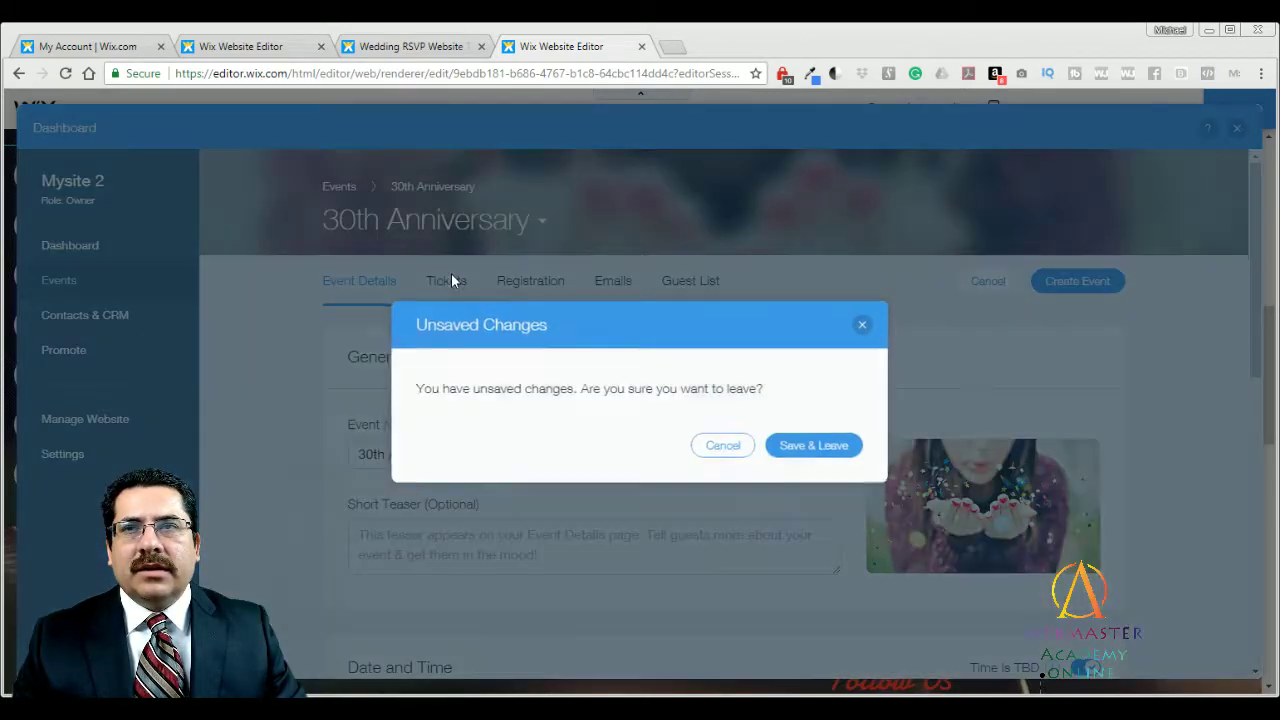
left_click(737, 455)
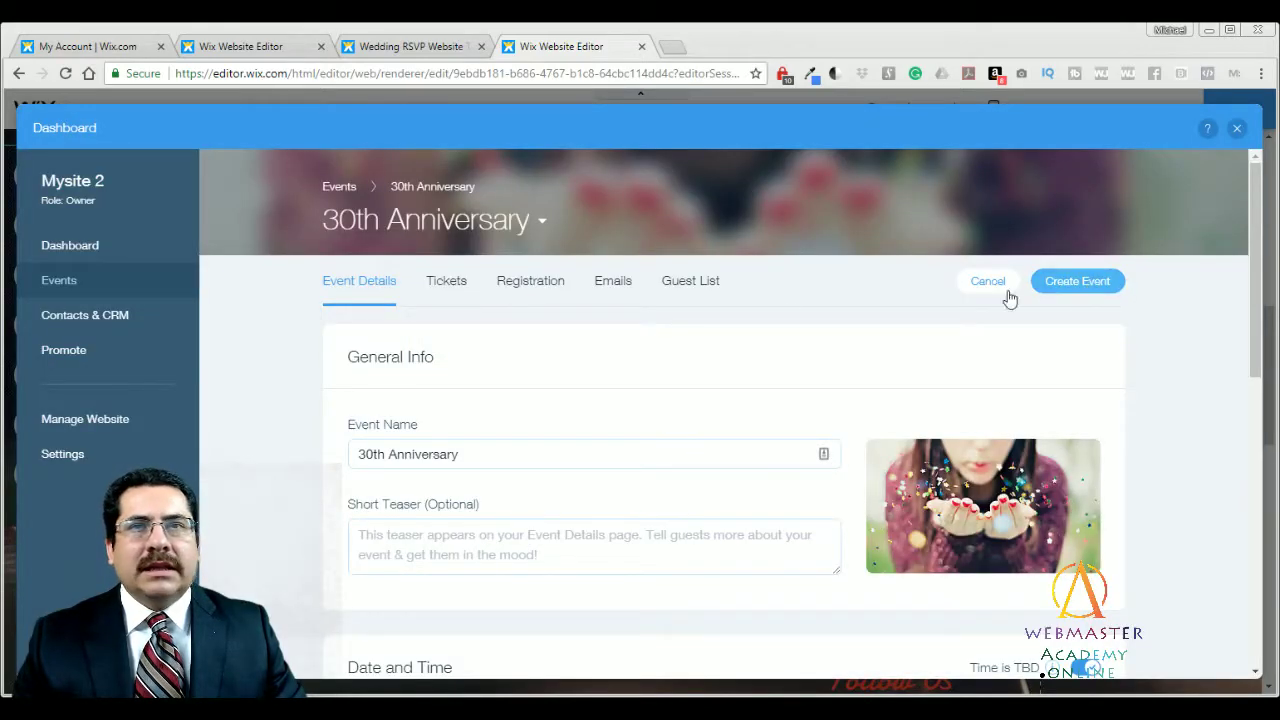
left_click(1055, 283)
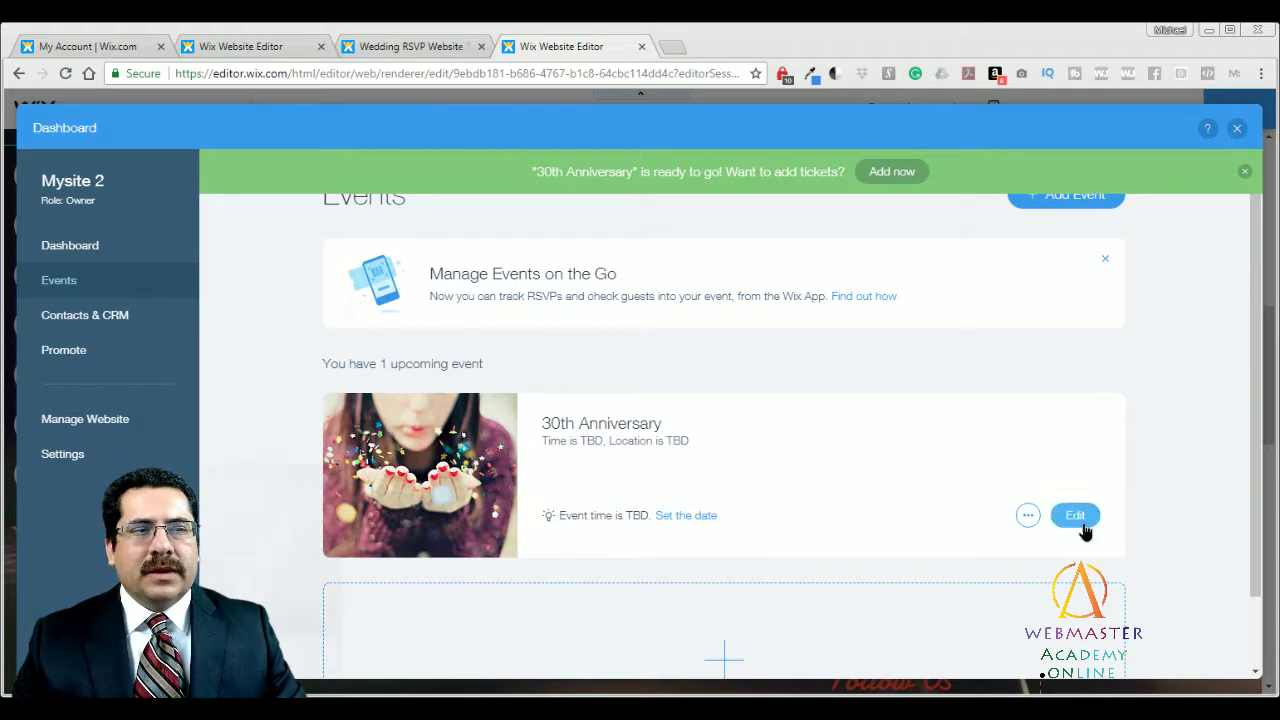
Reopen the 30th Anniversary event for editing and start a new ticket in its ticket settings.
left_click(1075, 515)
left_click(450, 285)
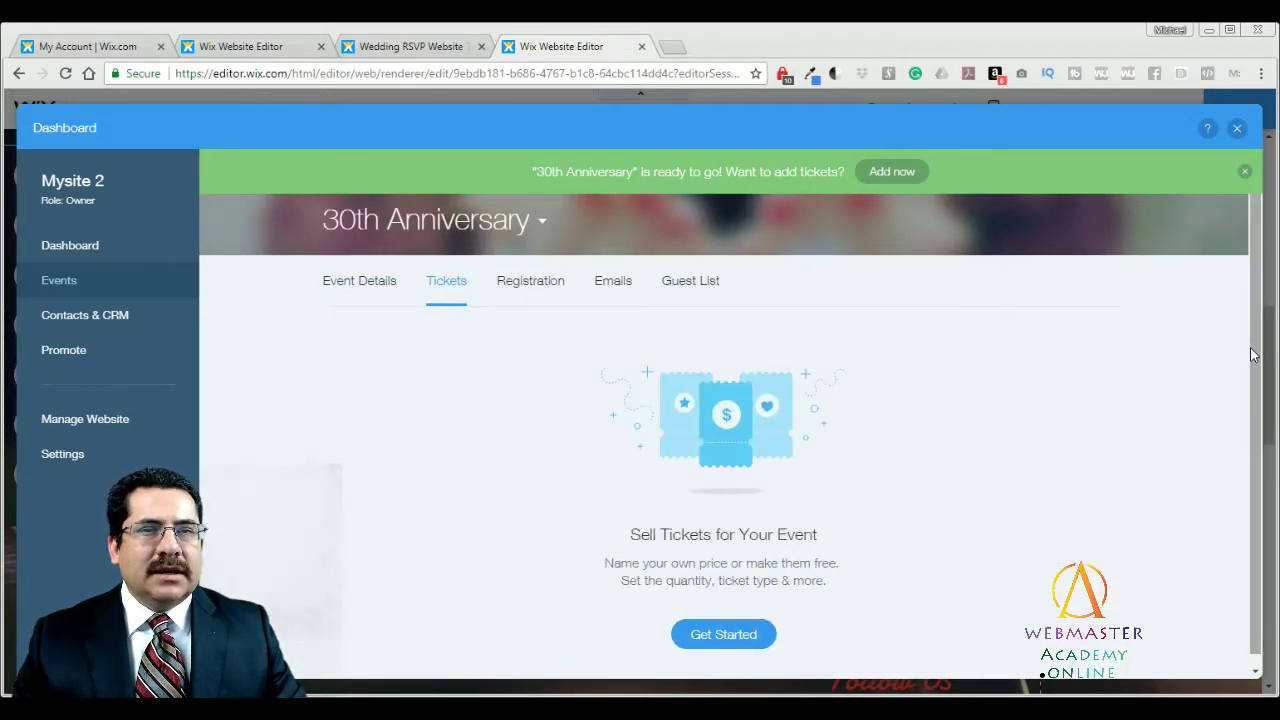
scroll(1238, 410, "down", 1)
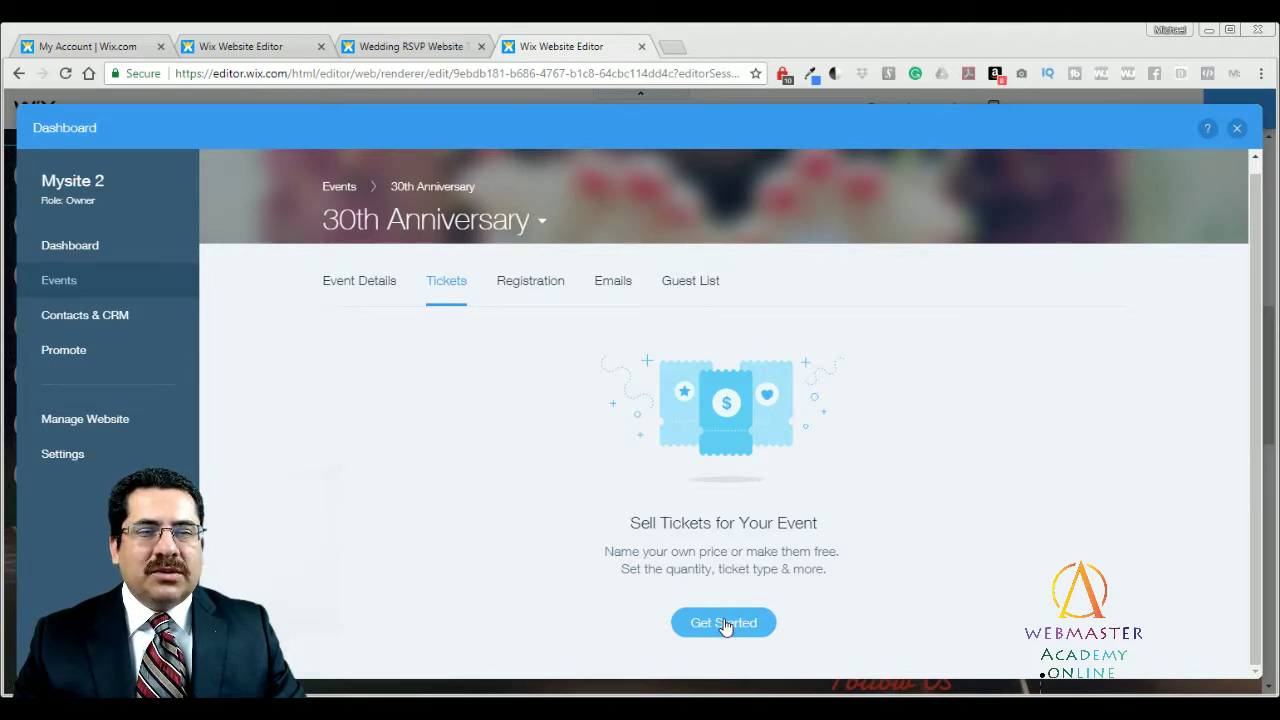
left_click(726, 623)
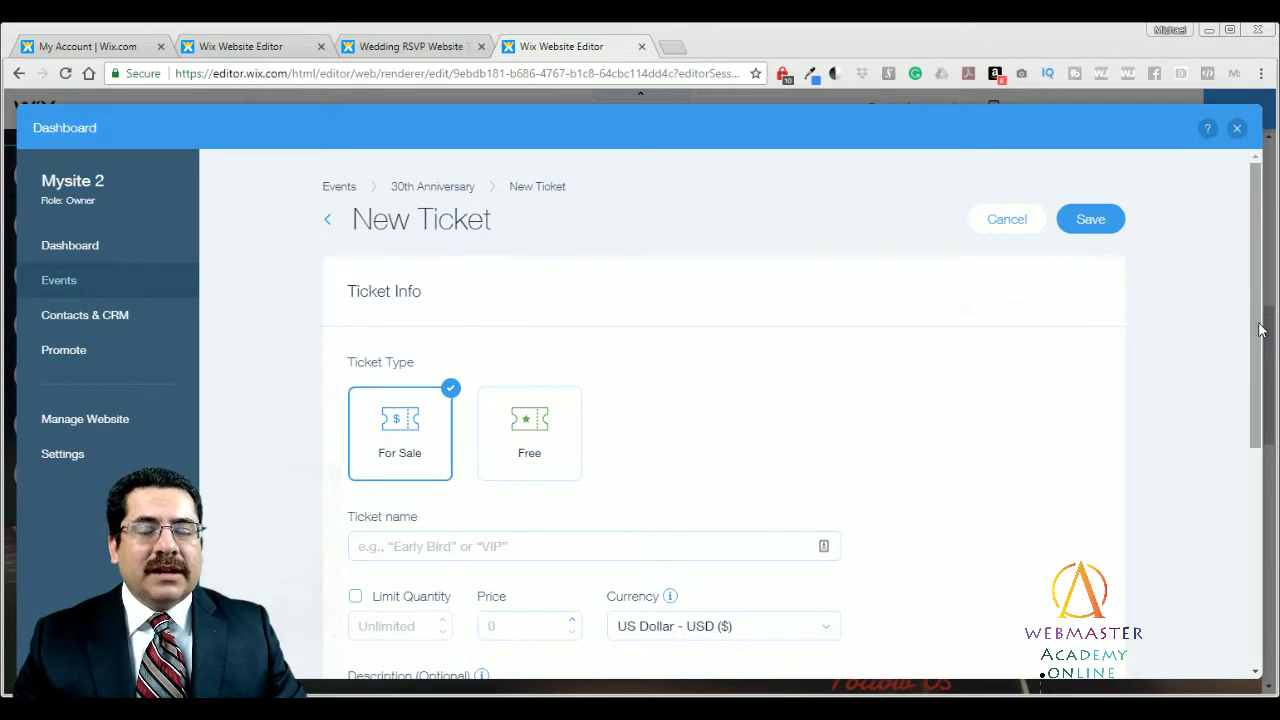
Try the Free and For Sale ticket types and the Limit Quantity option, and discard the new ticket.
left_click_drag(1262, 330, 1258, 375)
left_click(577, 293)
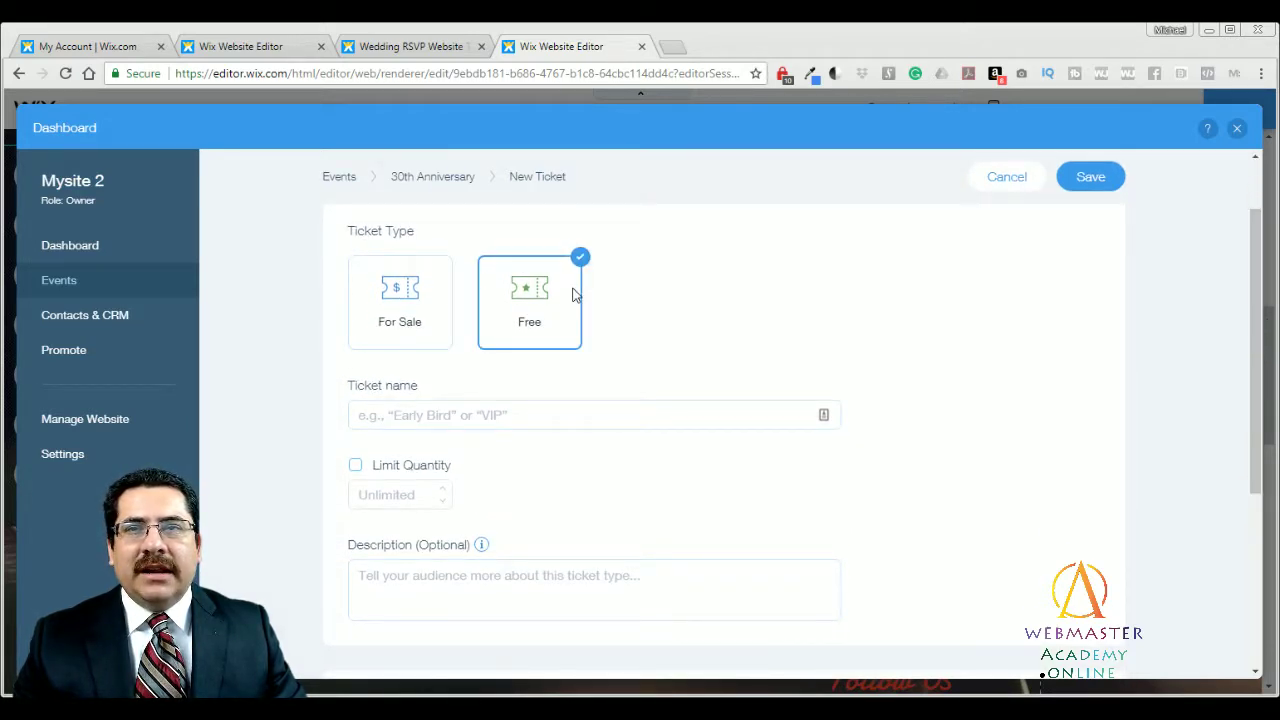
left_click(408, 318)
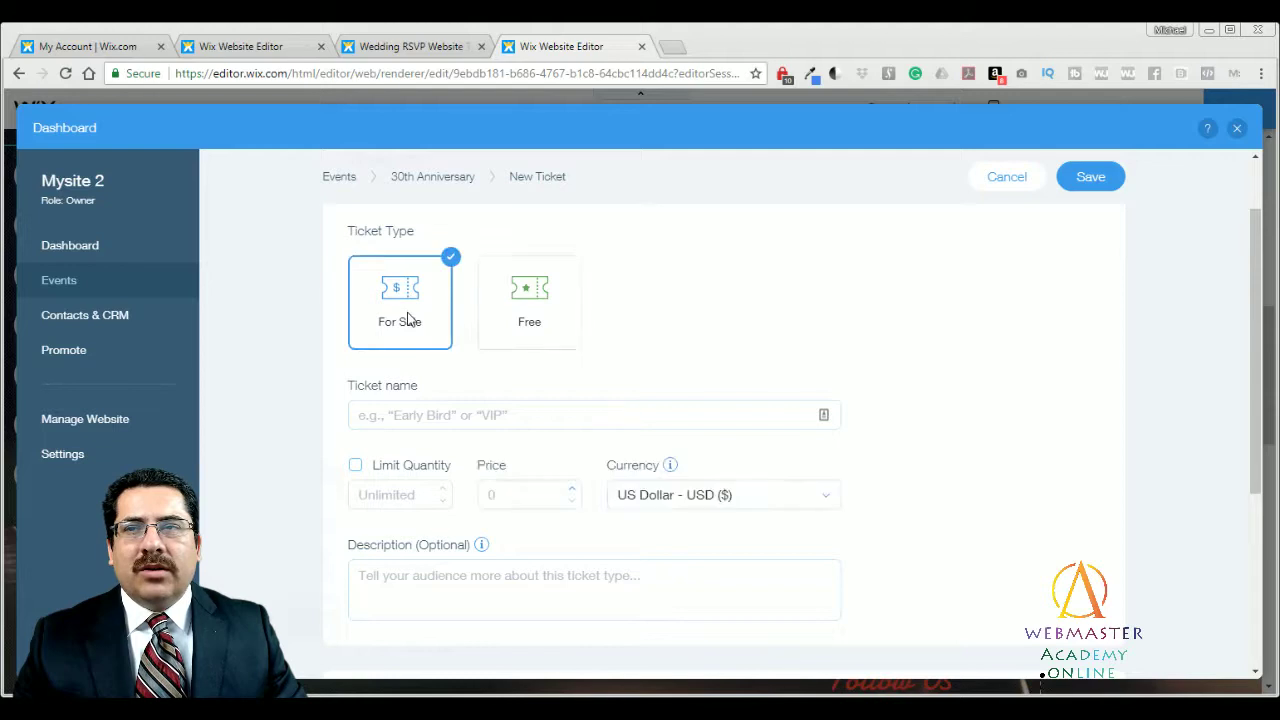
left_click(424, 418)
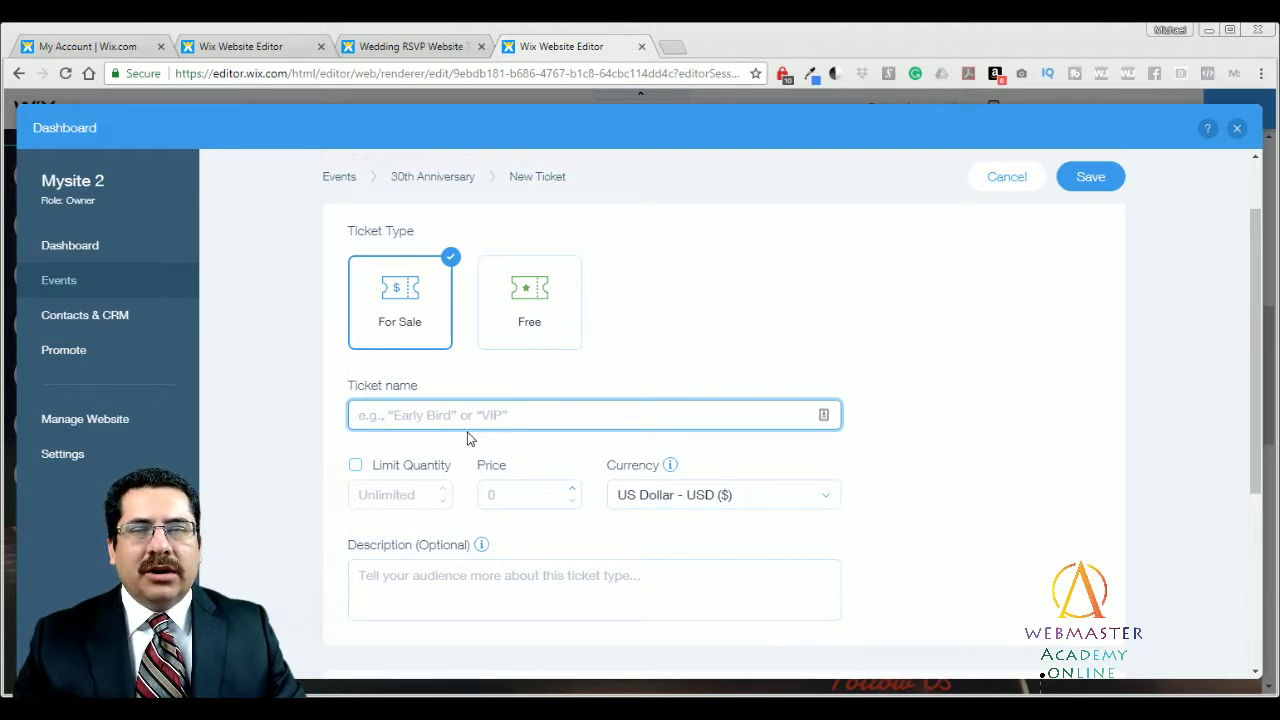
left_click(355, 467)
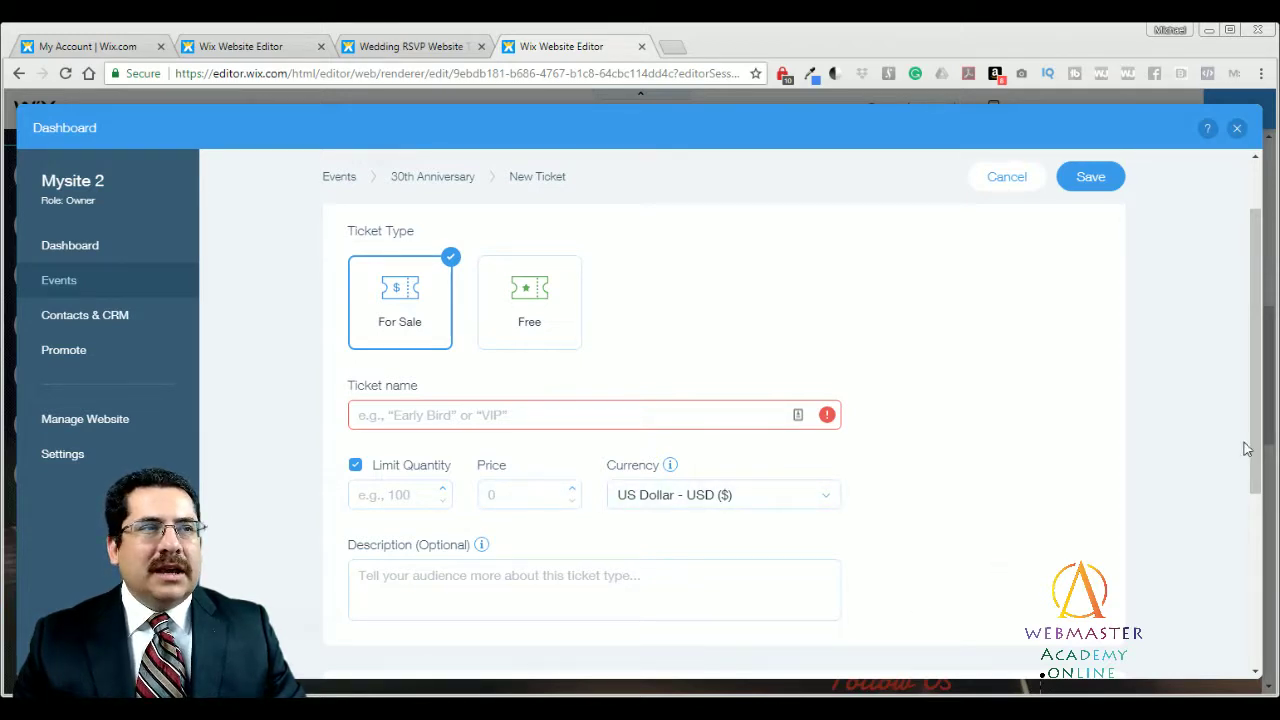
left_click_drag(1256, 432, 1262, 382)
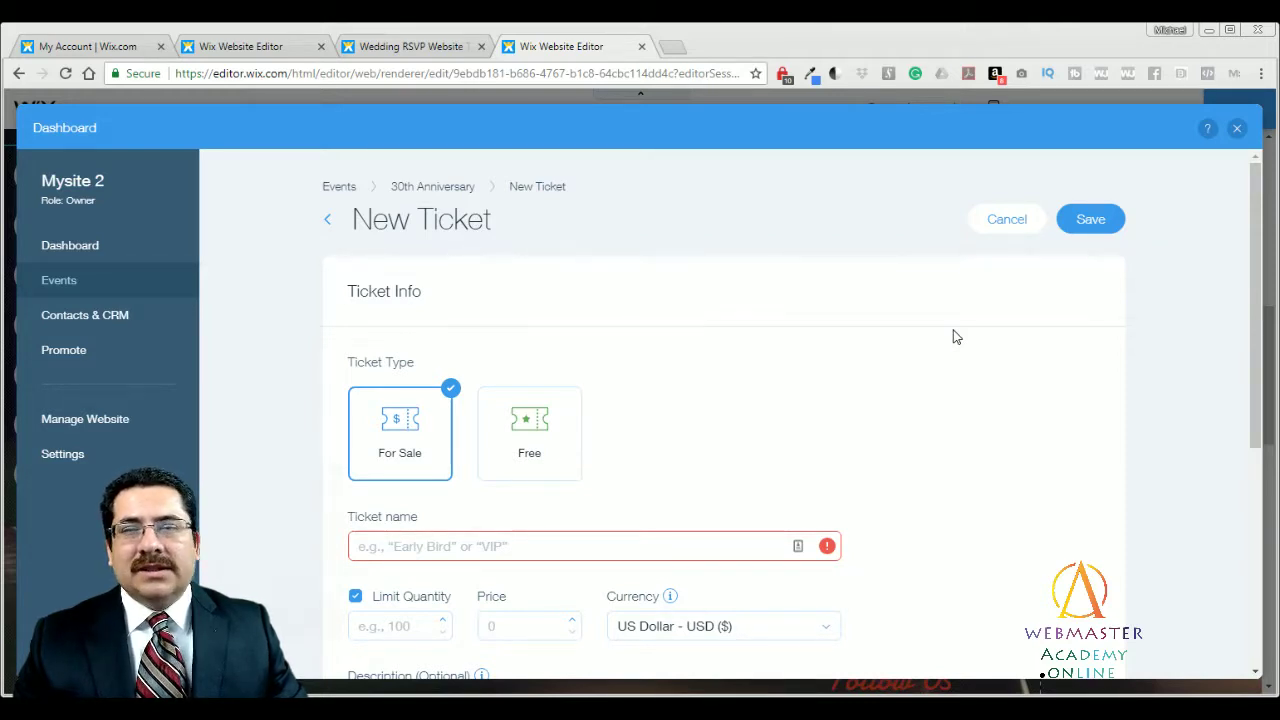
left_click(988, 218)
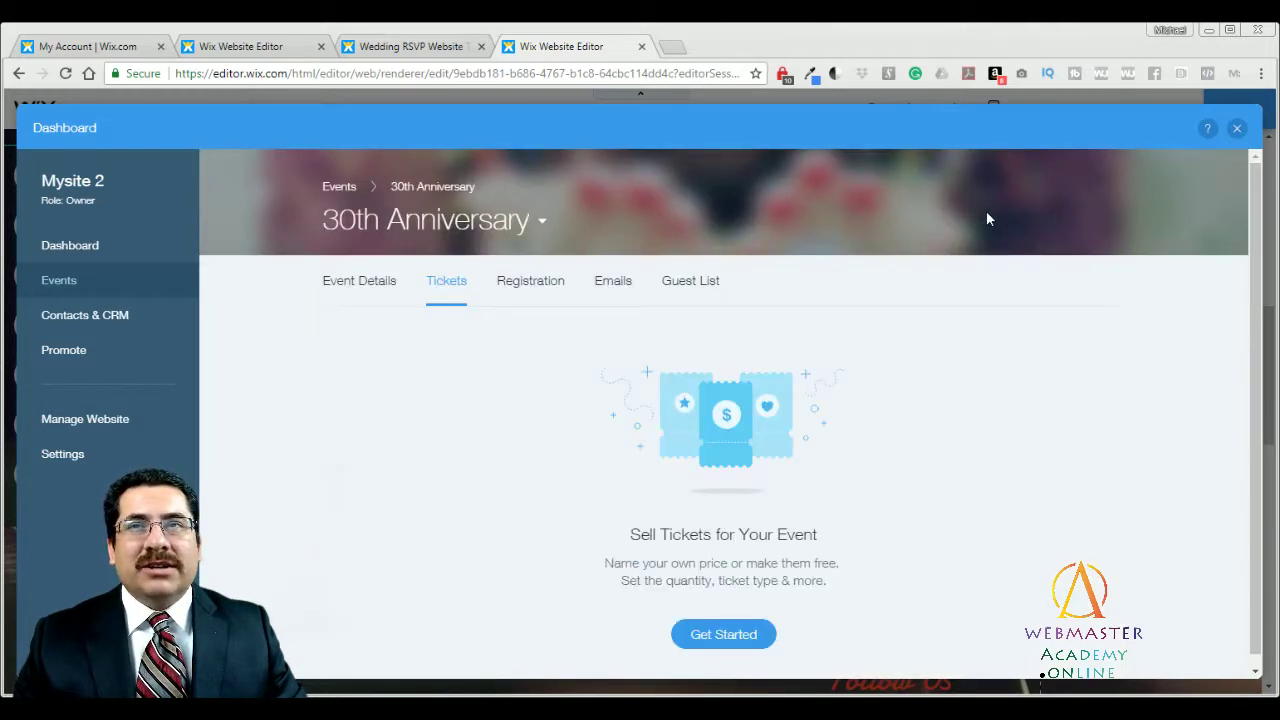
Close the event dashboard and switch to the preview of the original Wedding RSVP template to compare the home page.
left_click(1237, 128)
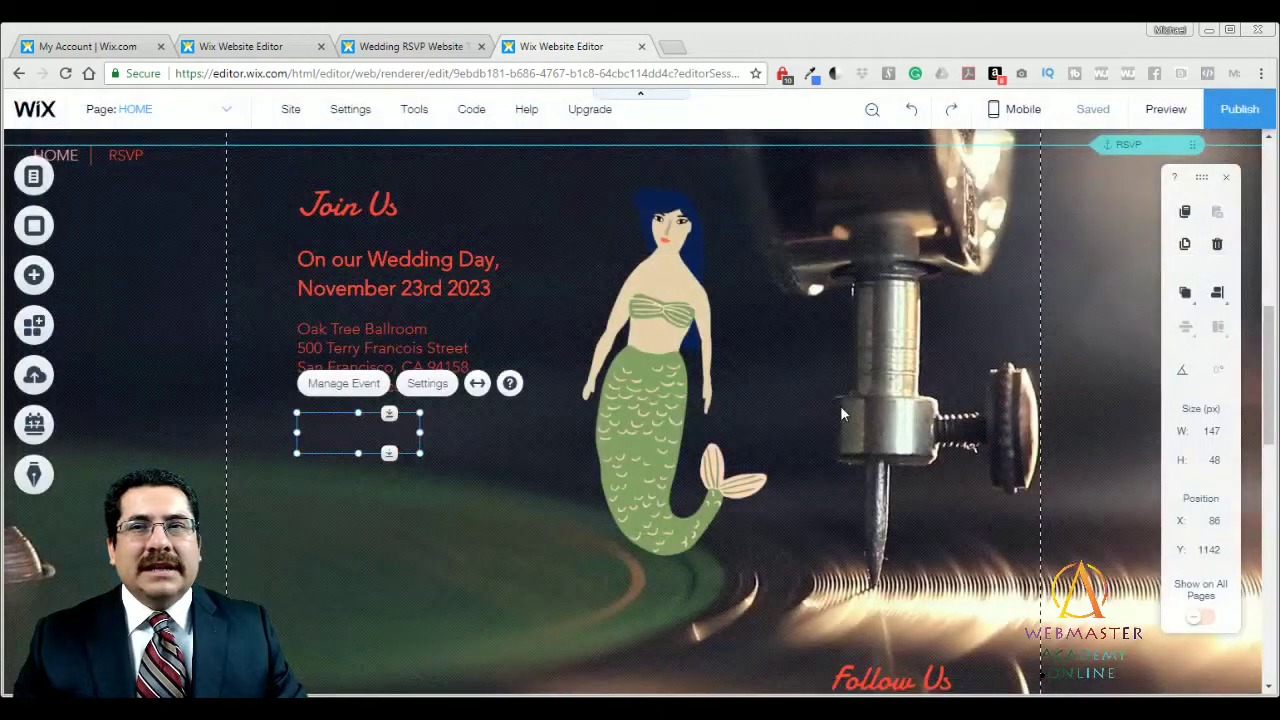
left_click_drag(1265, 445, 1265, 267)
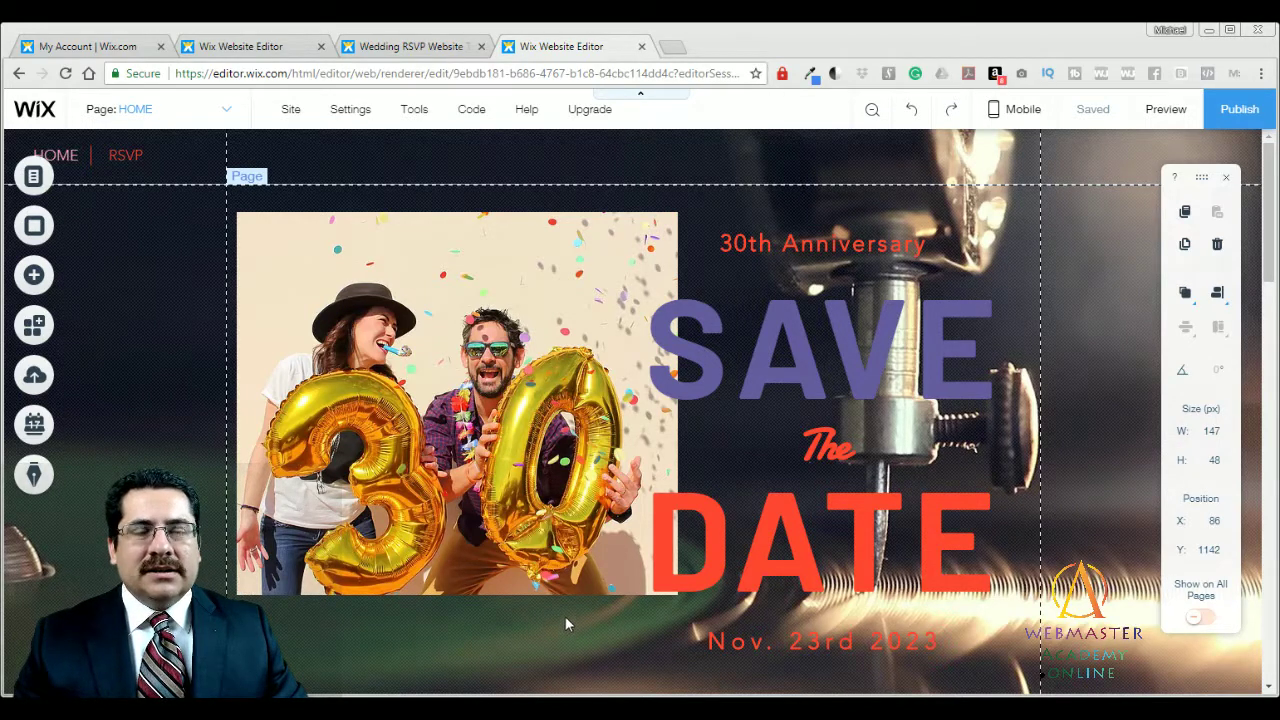
left_click(425, 47)
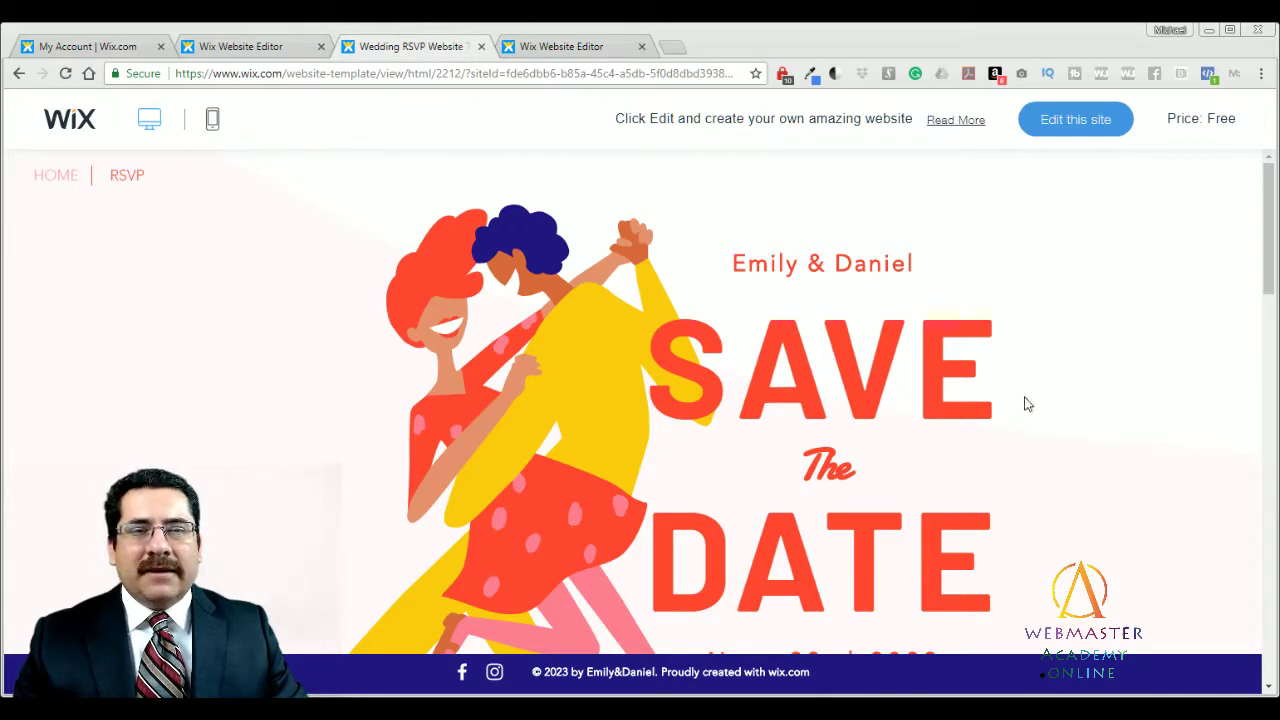